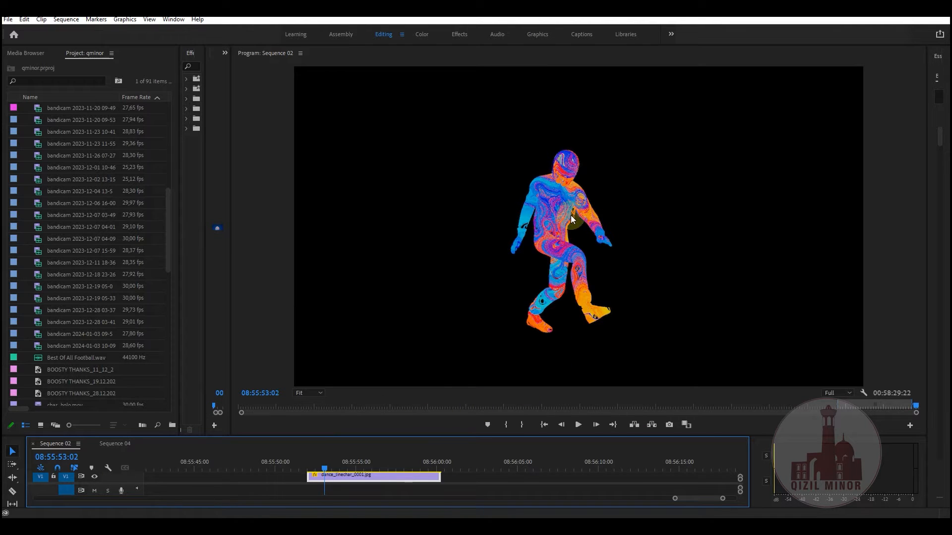
Scrub through the rendered colourful dancer clip in Sequence 02
left_click_drag(328, 466, 427, 464)
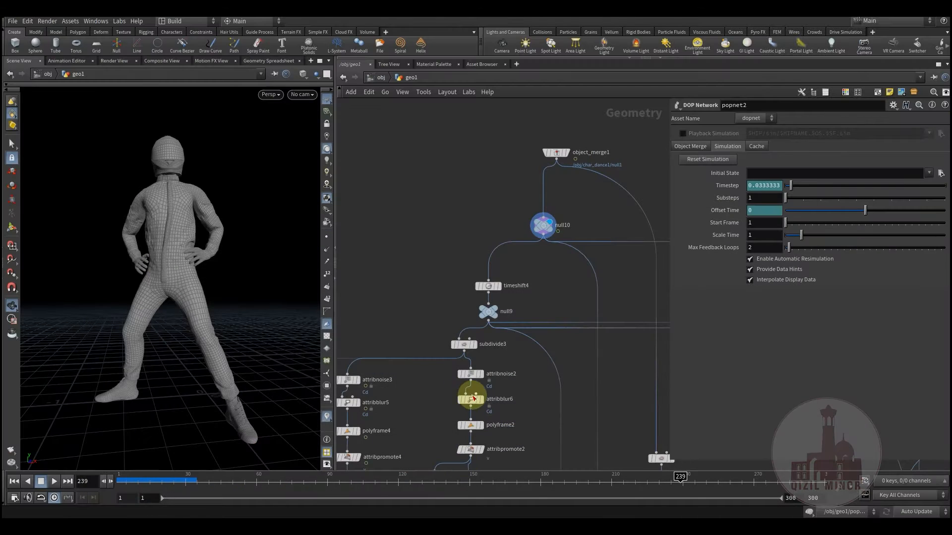
Switch to Houdini and scrub the character's dance animation with the full body framed in view
left_click_drag(221, 479, 616, 483)
right_click_drag(190, 286, 162, 299)
middle_click_drag(168, 300, 201, 325)
left_click_drag(202, 326, 193, 298)
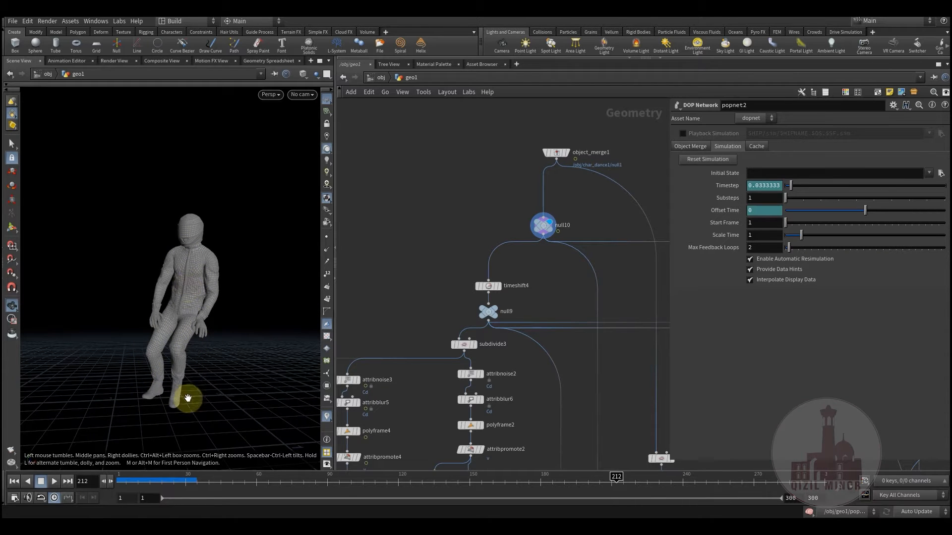
left_click_drag(141, 483, 693, 495)
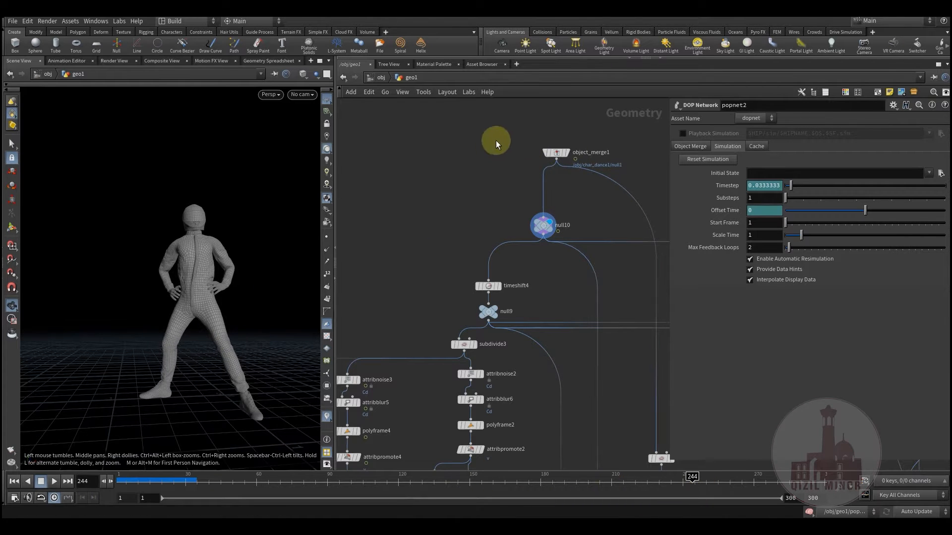
Show the object_merge1 parameters and scrub the timeline to review the imported dance animation
left_click(556, 153)
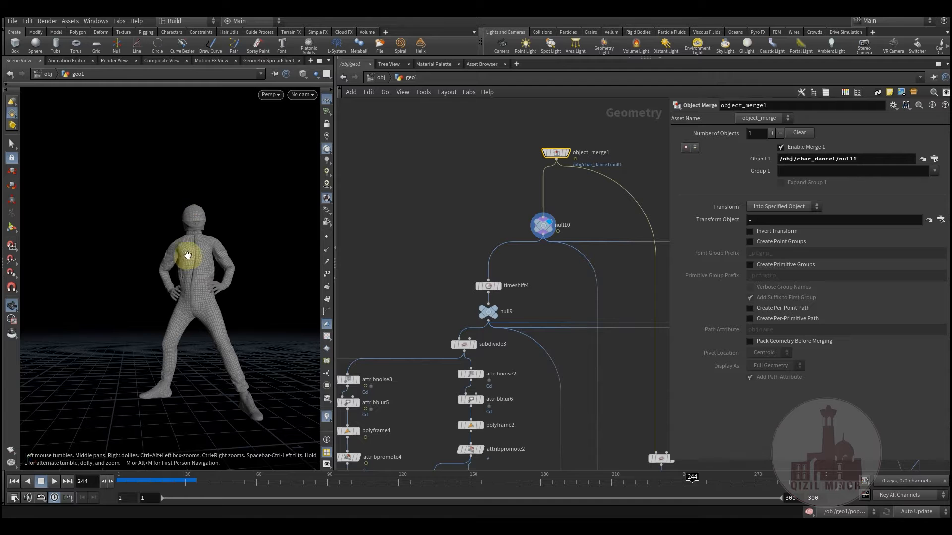
left_click_drag(202, 493, 266, 508)
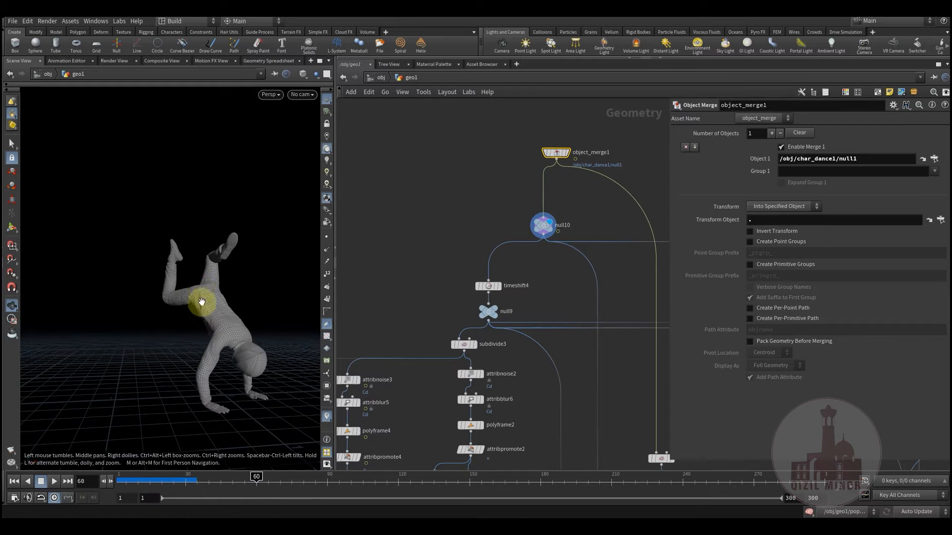
left_click_drag(191, 484, 625, 477)
Return the dance animation to frame 1, with the timeshift4 node in view in the network
middle_click_drag(416, 262, 430, 249)
scroll(454, 263, "up", 2)
scroll(432, 282, "down", 3)
scroll(446, 263, "up", 3)
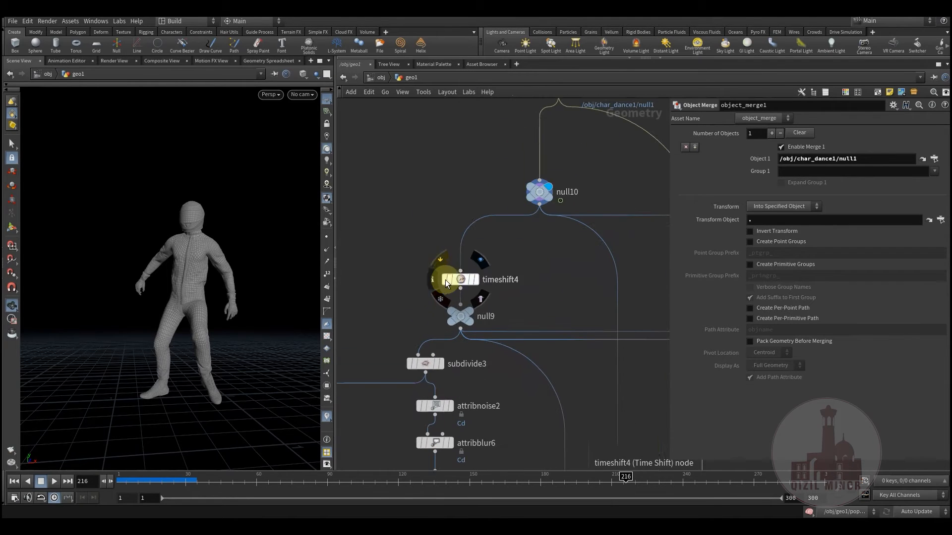
left_click_drag(144, 483, 106, 485)
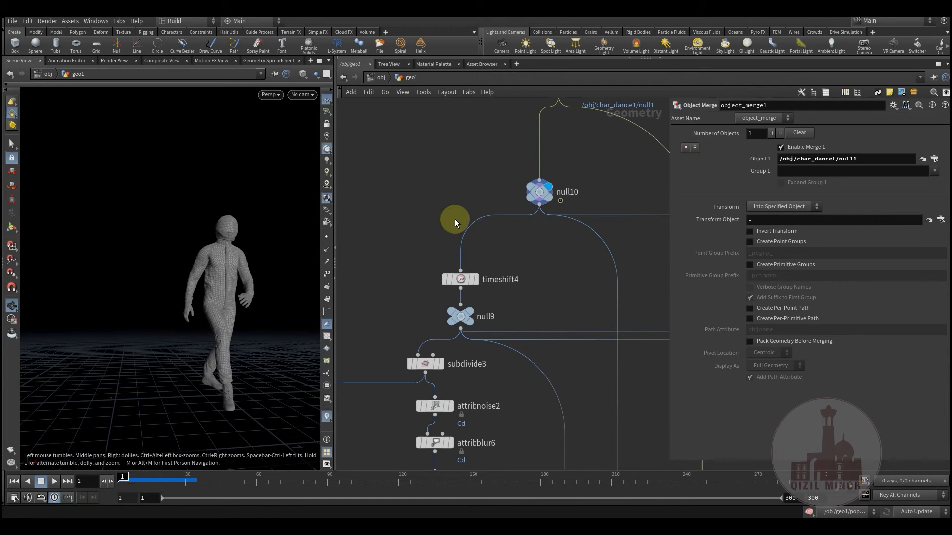
middle_click_drag(414, 221, 419, 173)
middle_click_drag(385, 221, 366, 264)
left_click_drag(144, 480, 95, 483)
middle_click_drag(424, 204, 411, 225)
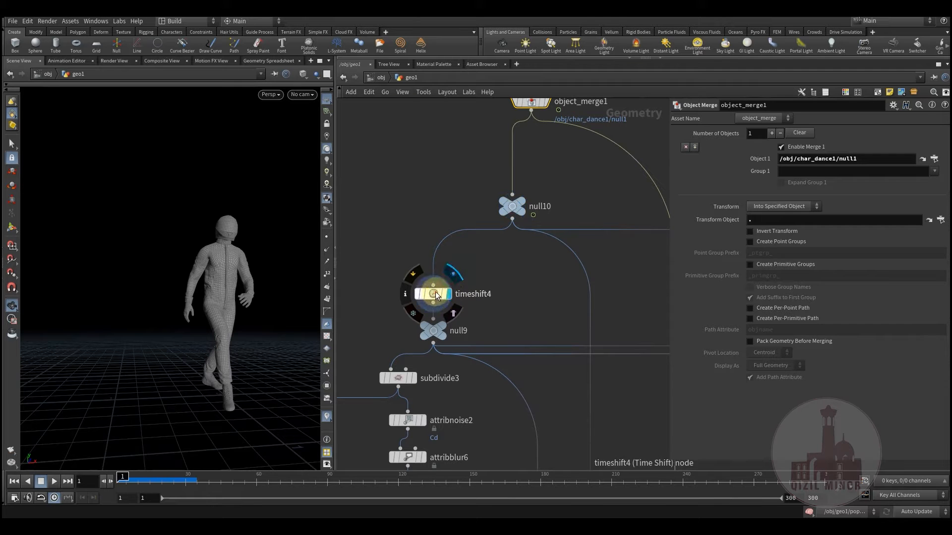
Display timeshift4, scrub to frame 69 and check the time-shifted character from several angles
left_click(449, 277)
left_click_drag(135, 483, 277, 488)
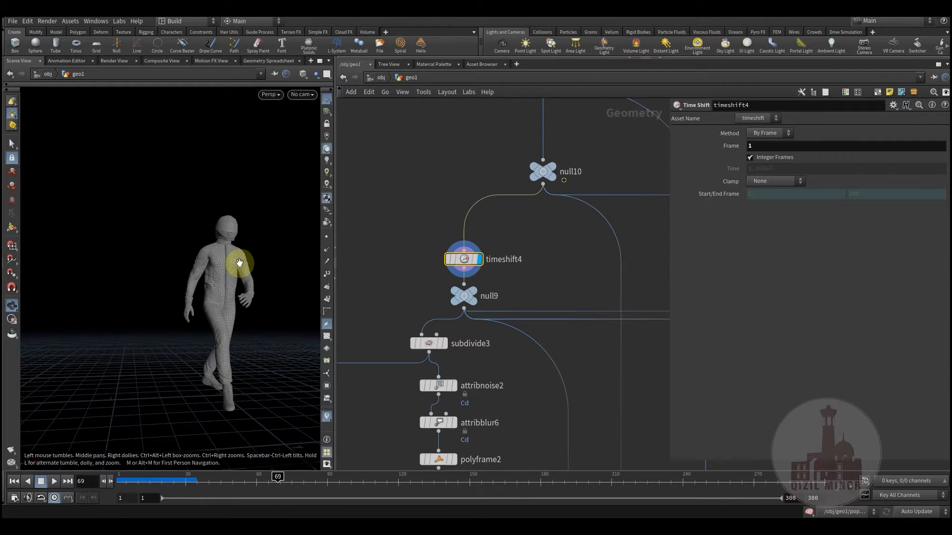
left_click_drag(247, 305, 188, 279)
left_click_drag(193, 329, 216, 331)
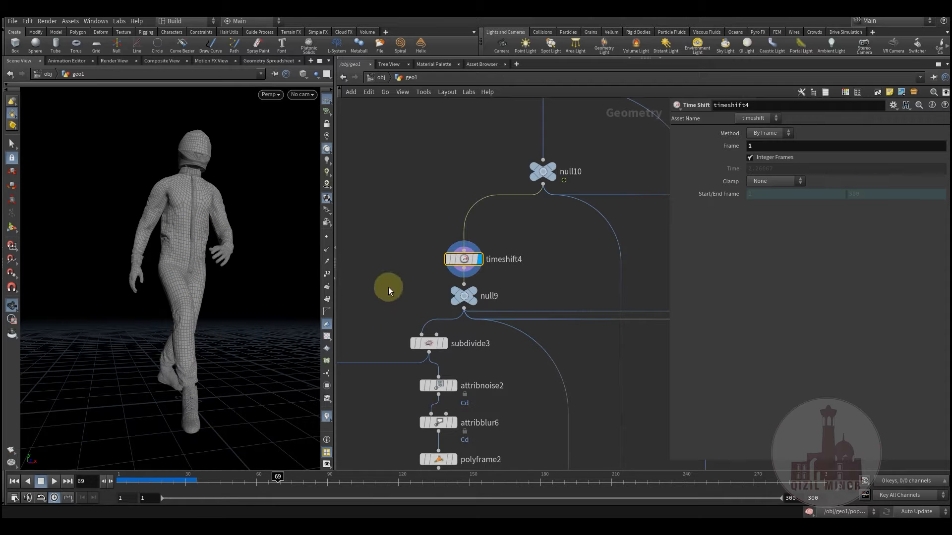
middle_click_drag(385, 267, 396, 230)
left_click_drag(211, 284, 164, 301)
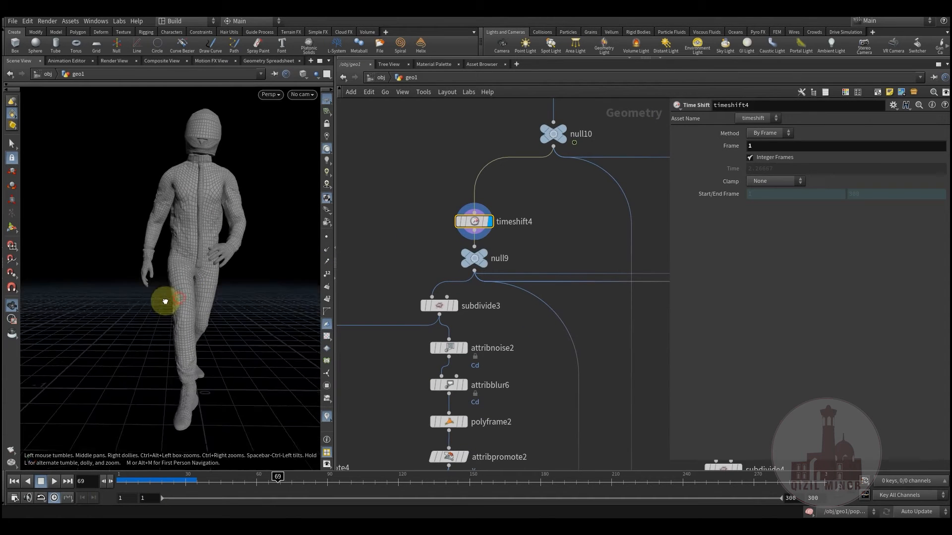
Display null9 and subdivide3 in turn to inspect the character's subdivided mesh
left_click(496, 245)
left_click(473, 264)
middle_click_drag(424, 302, 419, 266)
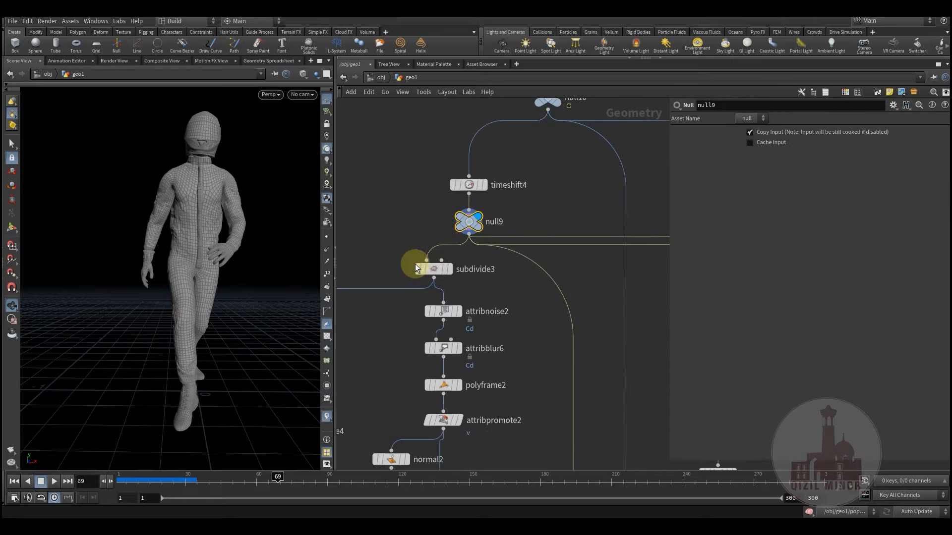
left_click(456, 251)
left_click(438, 270)
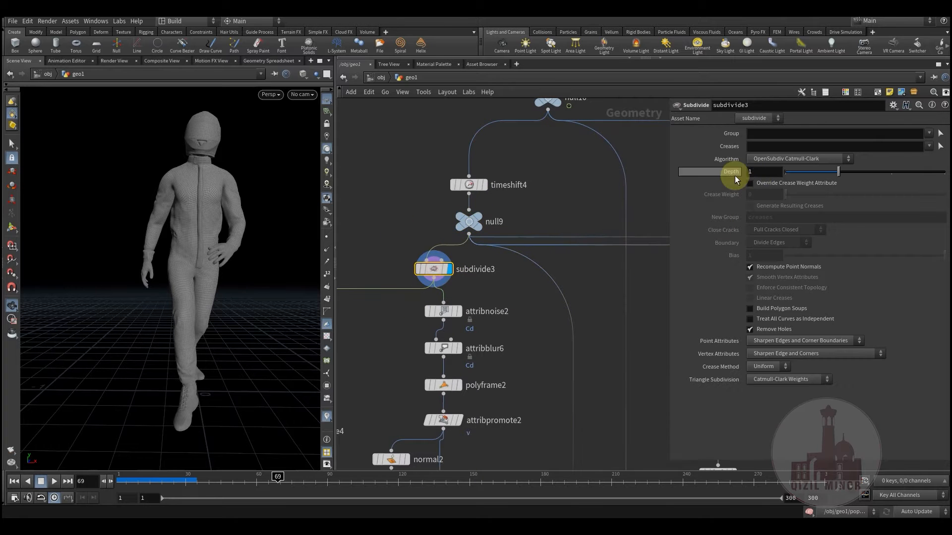
mouse_move(171, 239)
left_mouse_down()
mouse_move(187, 233)
mouse_move(179, 255)
left_mouse_up()
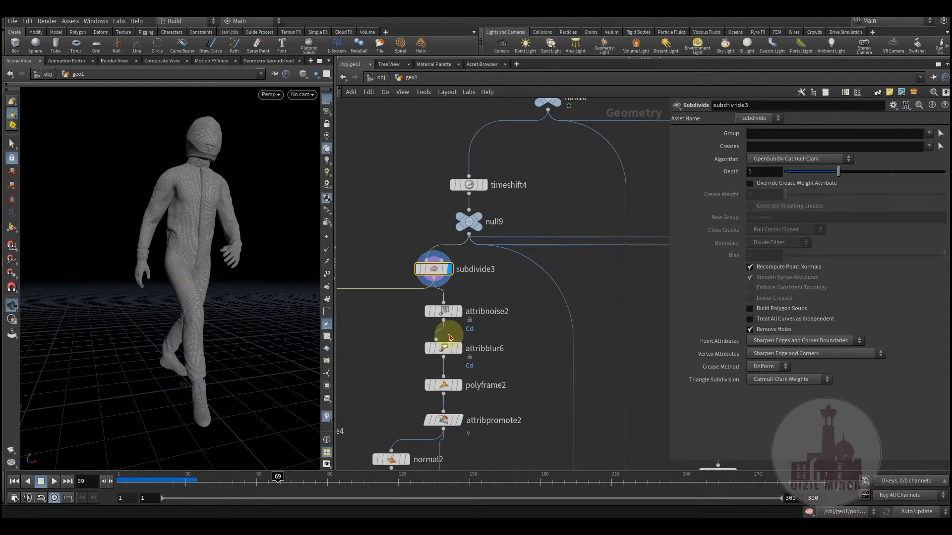
Display attribnoise2, set its noise Element Size to 1 and check the colour pattern on the character
left_click(452, 311)
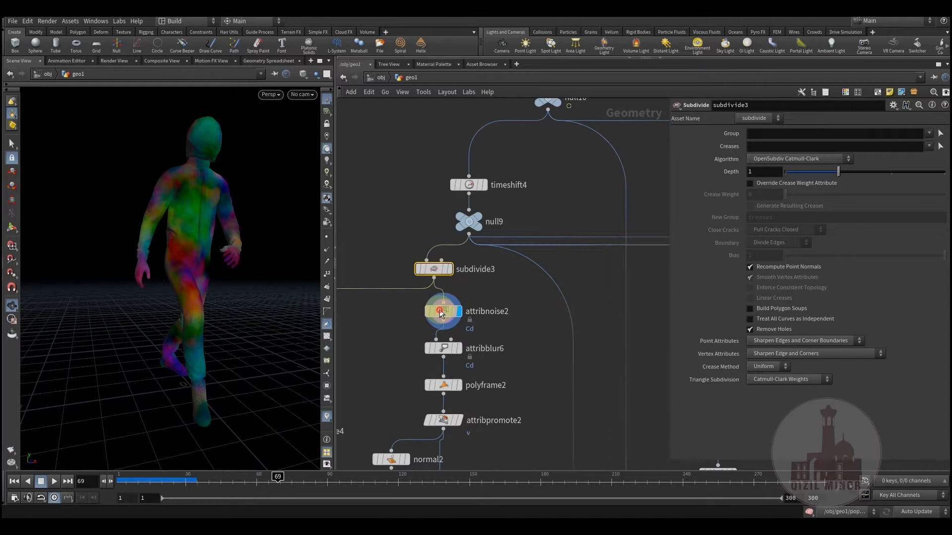
left_click(448, 310)
type("1")
key("Return")
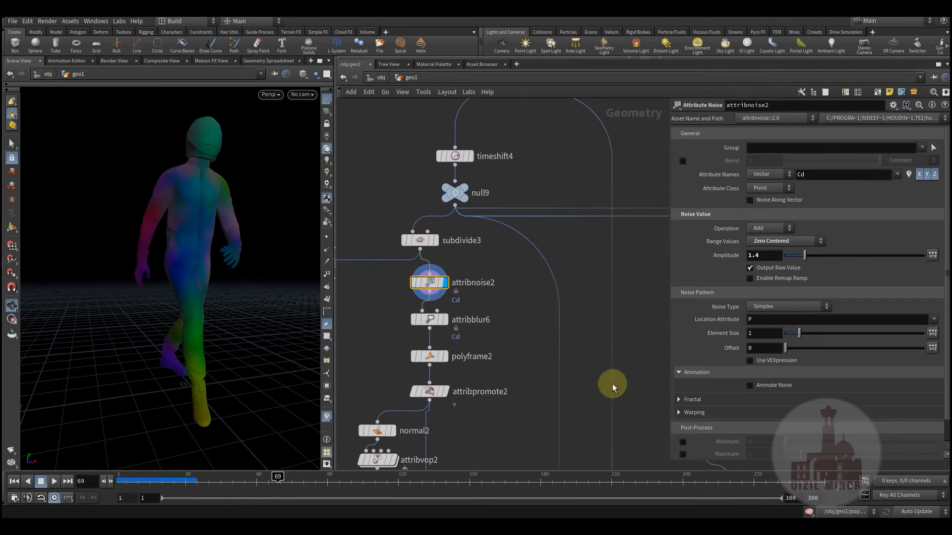
left_click_drag(189, 278, 164, 287)
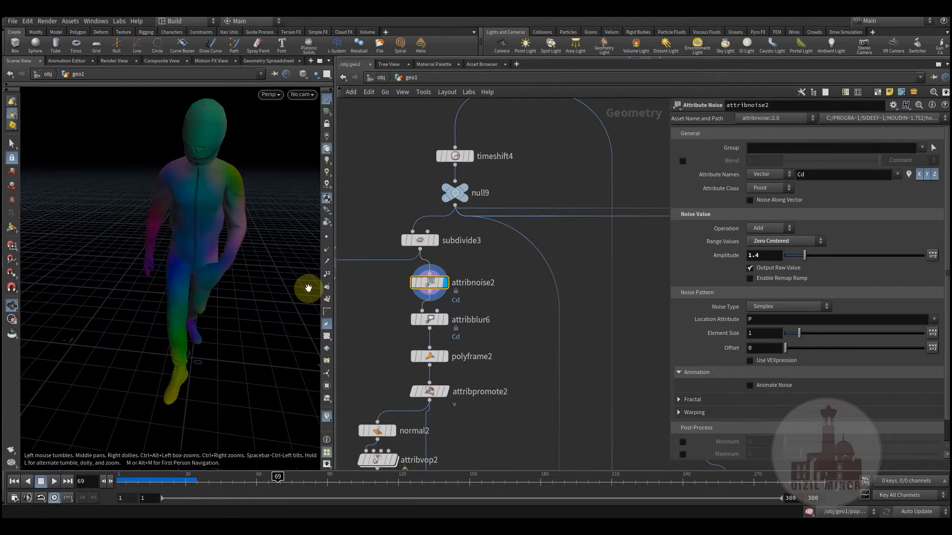
left_click_drag(201, 226, 217, 210)
Display attribblur6 and examine the blurred Cd colours around the character
middle_click_drag(411, 338, 415, 298)
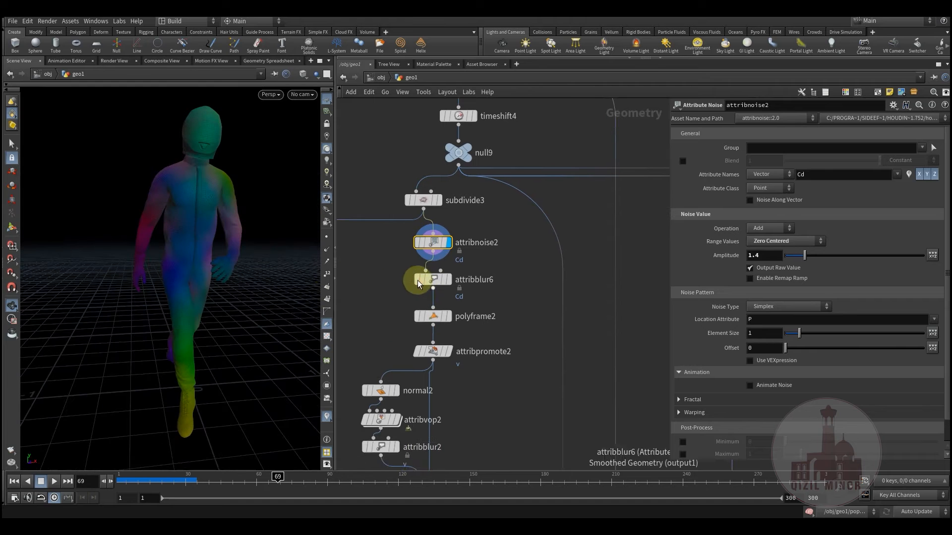
left_click(454, 260)
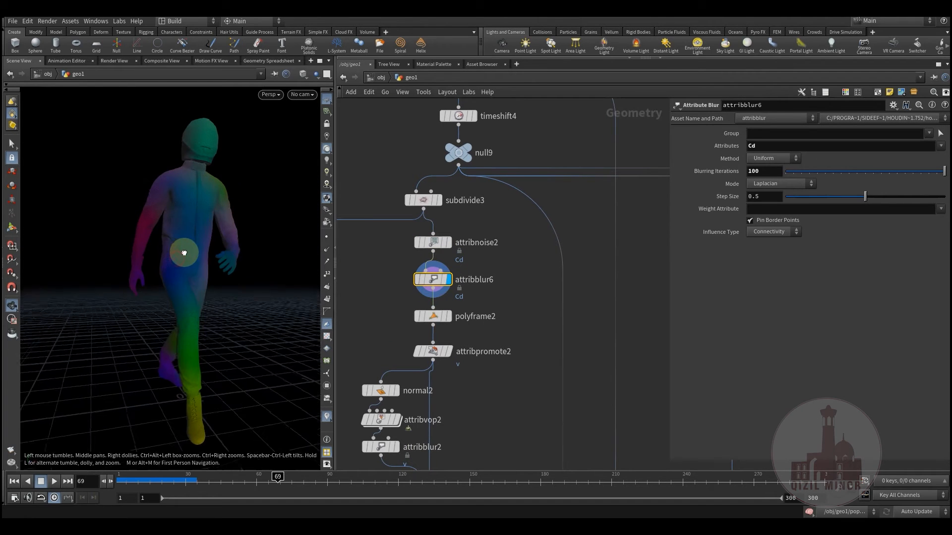
left_click_drag(183, 225, 141, 208)
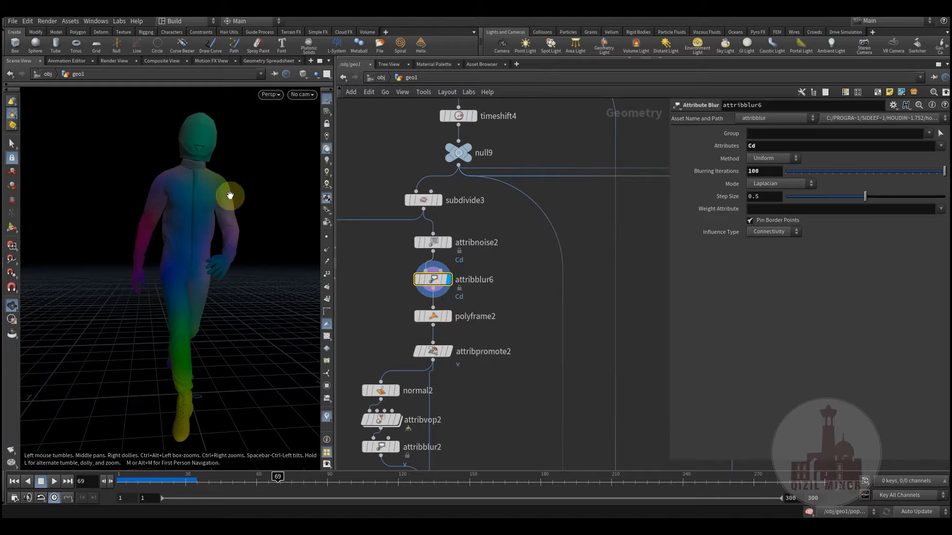
left_click_drag(186, 306, 150, 316)
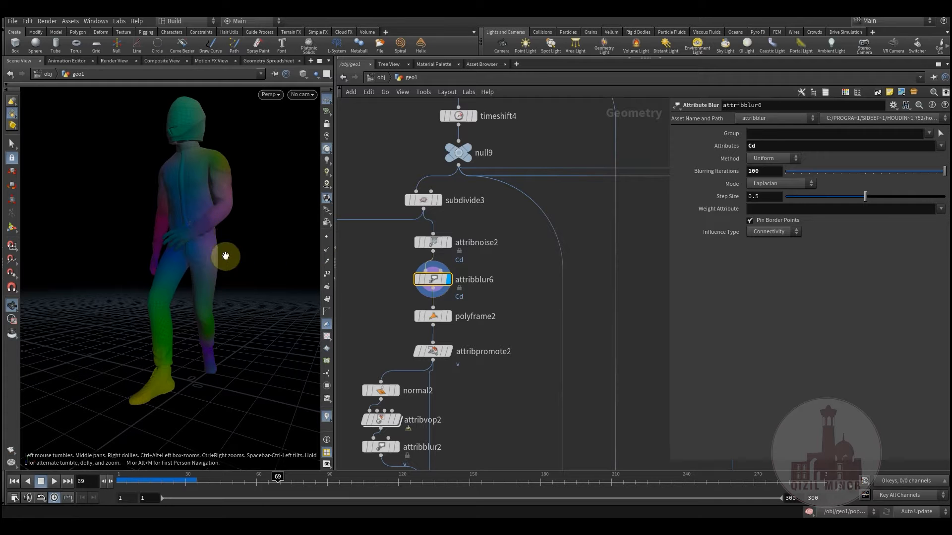
Display polyframe2 and examine its Attribute Gradient settings, including the attribute and tangent names
middle_click_drag(380, 311, 380, 287)
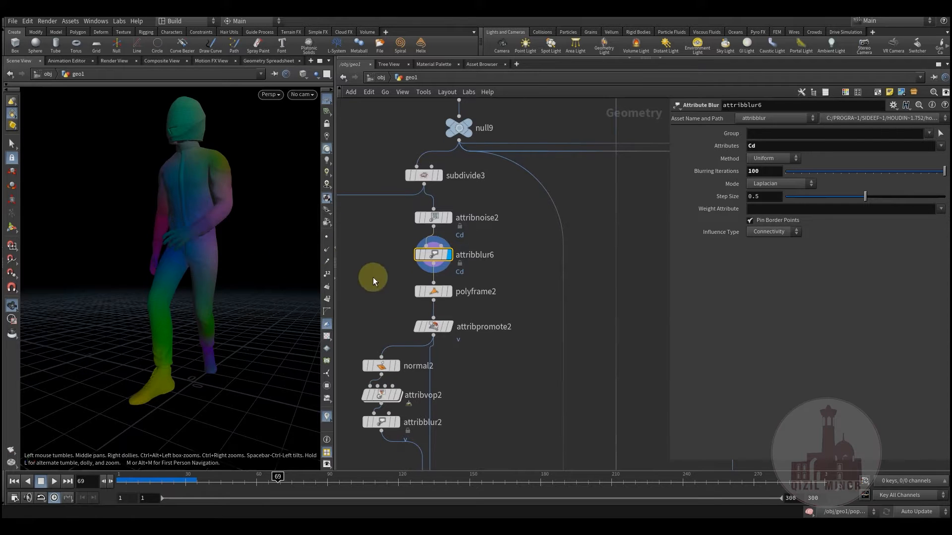
left_click(456, 276)
left_click(434, 291)
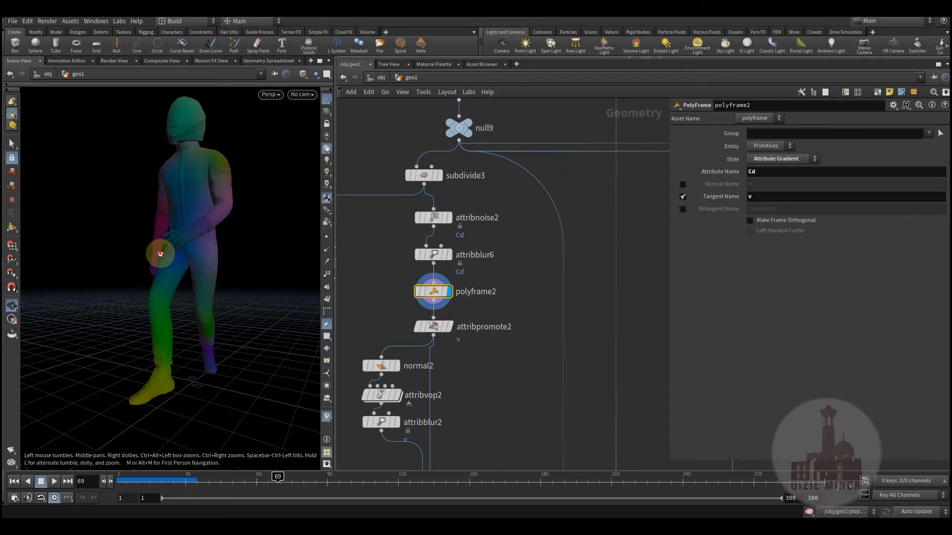
left_click_drag(159, 255, 223, 272)
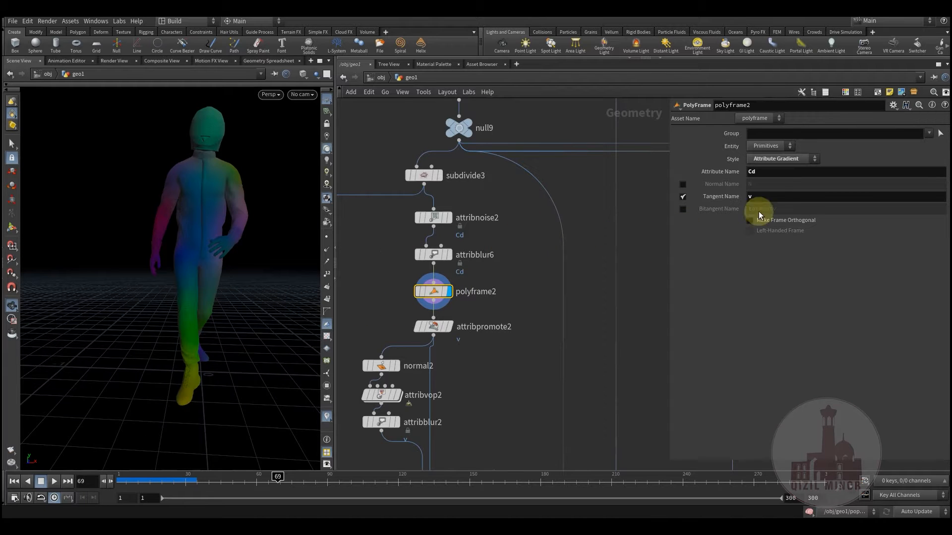
double_click(759, 171)
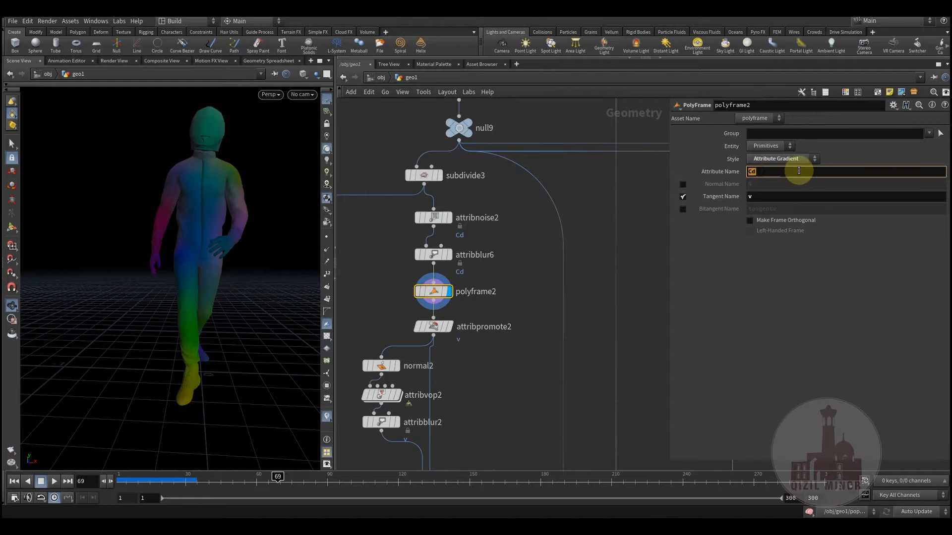
left_click(750, 197)
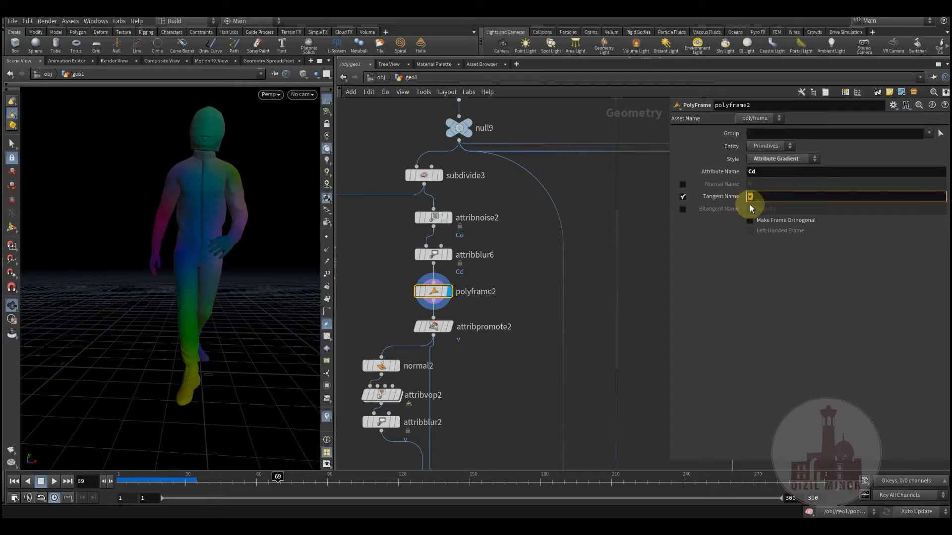
Open the node information for polyframe2 to check which attribute class holds v
middle_click_drag(373, 284, 364, 255)
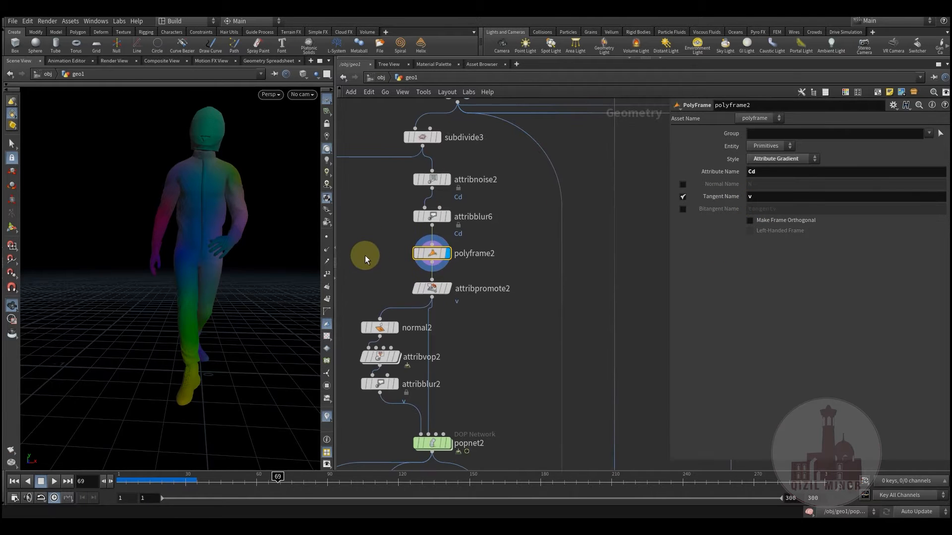
middle_click(436, 255)
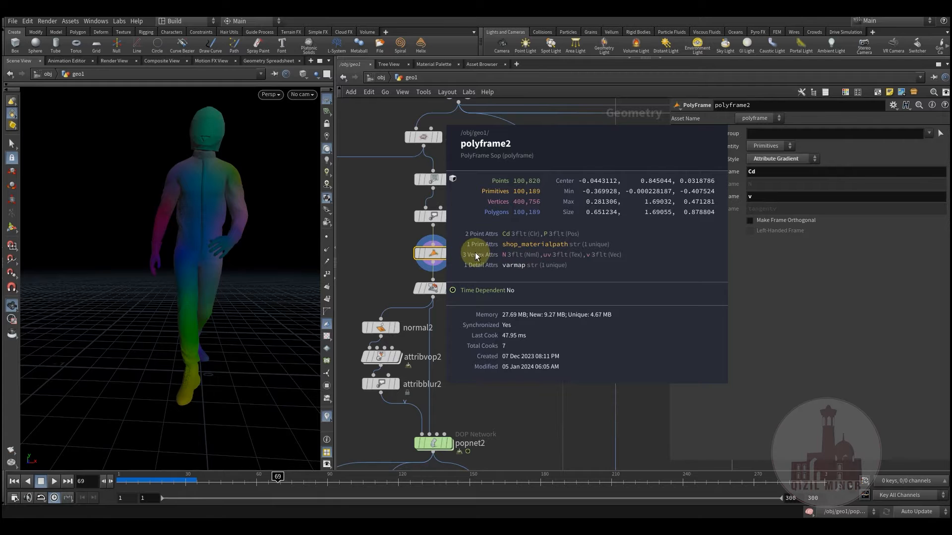
middle_click_drag(608, 254, 385, 217)
left_click_drag(208, 231, 192, 159)
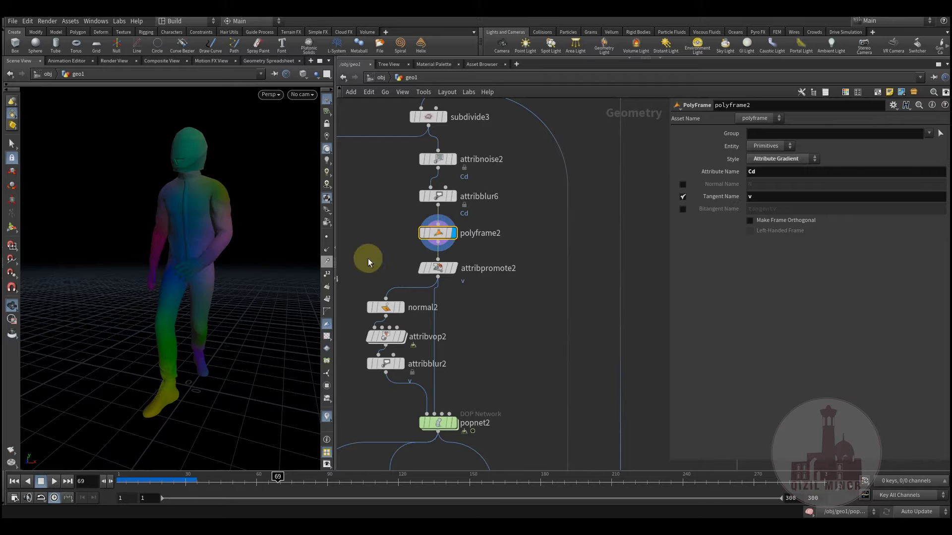
Display attribpromote2 and turn on point trails to examine the velocity directions on the character's torso and legs
mouse_move(444, 270)
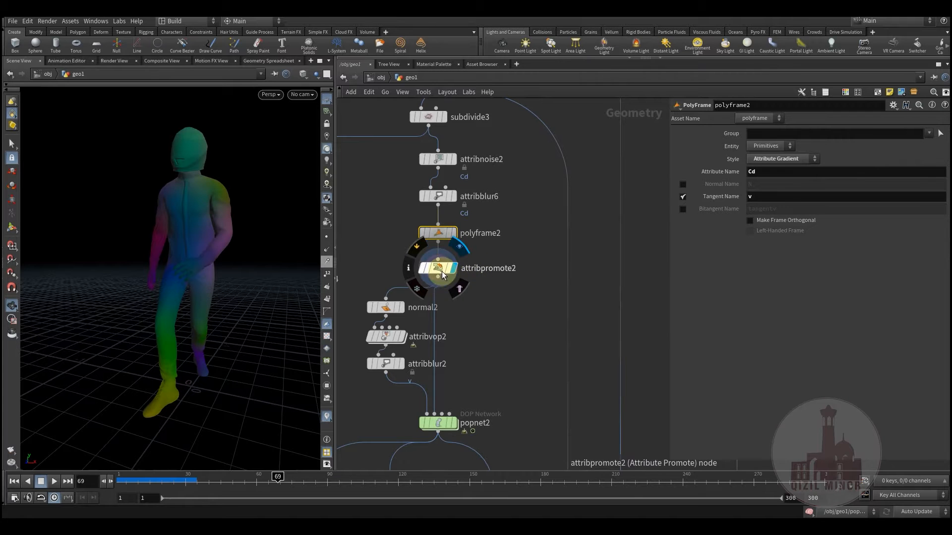
left_click(437, 268)
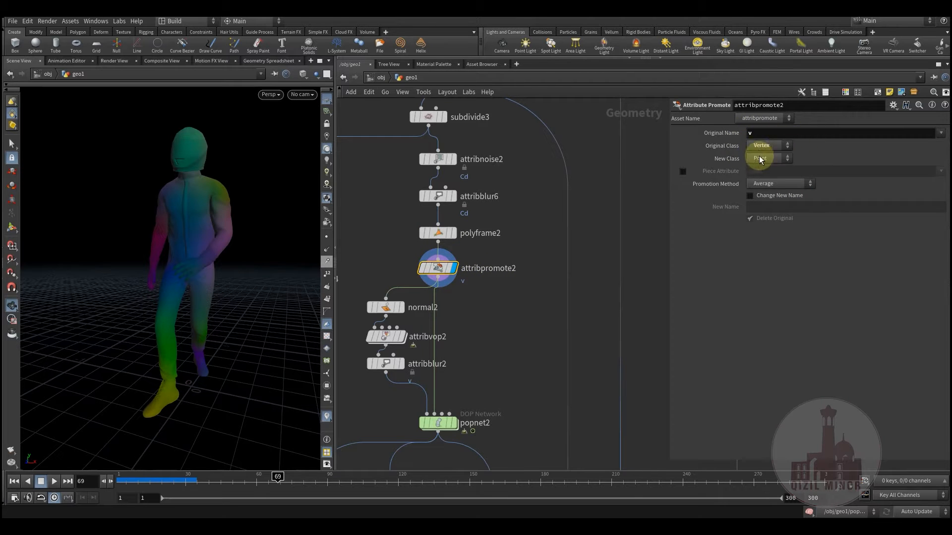
left_click(326, 251)
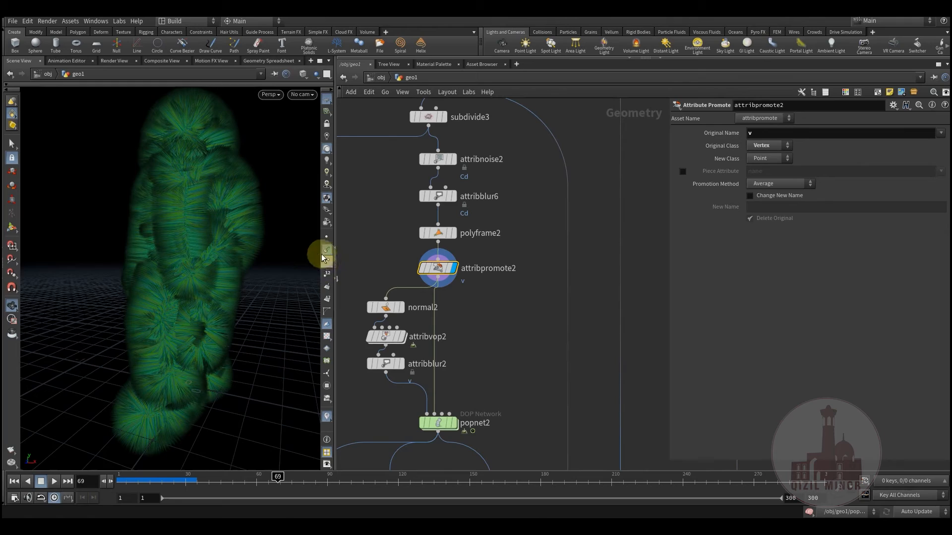
left_click(326, 256)
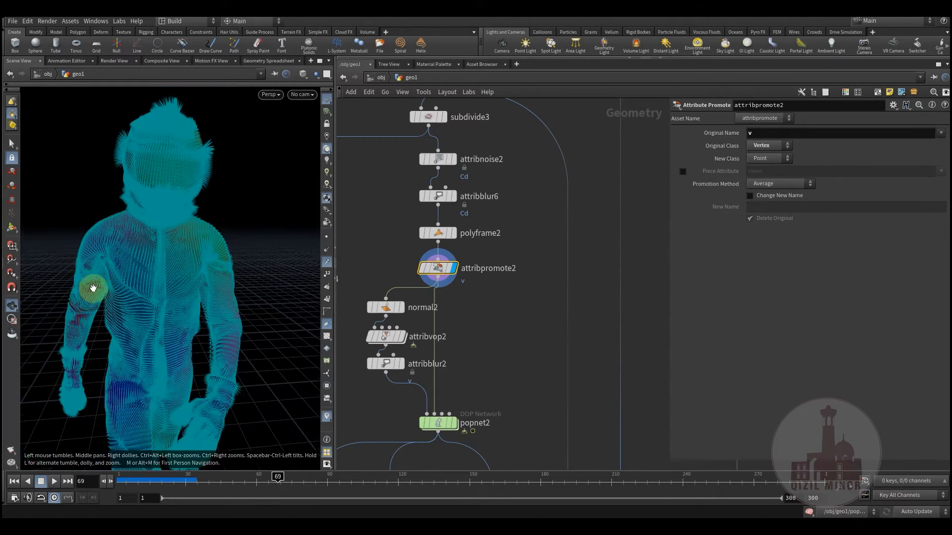
left_click_drag(186, 270, 187, 300)
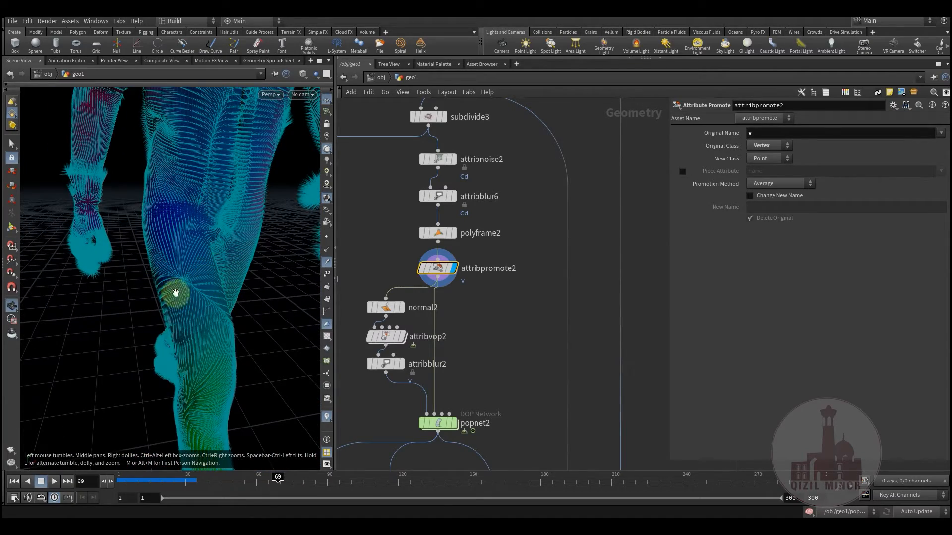
left_click_drag(187, 201, 189, 328)
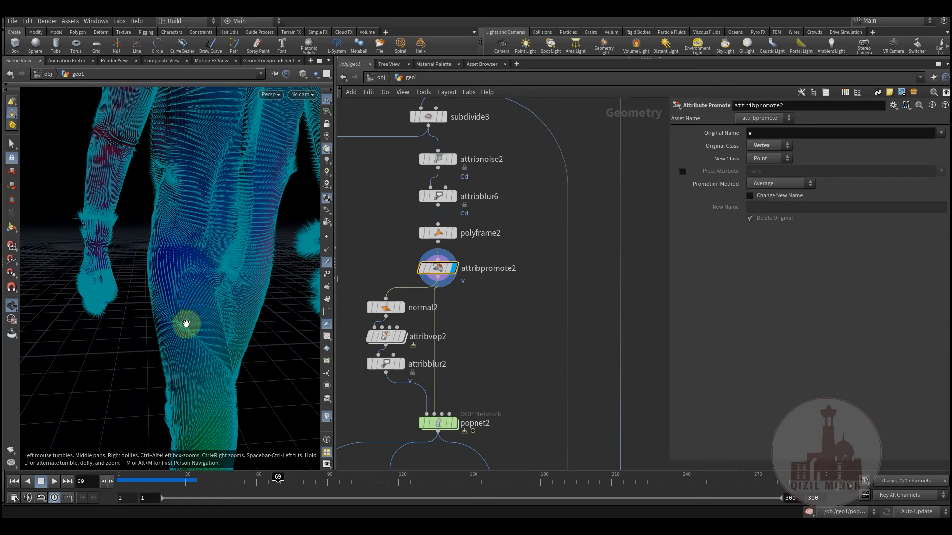
Display normal2 and examine the point normals it computes around the character's body
left_click_drag(192, 251, 196, 165)
left_click_drag(208, 249, 297, 303)
middle_click_drag(400, 282, 509, 252)
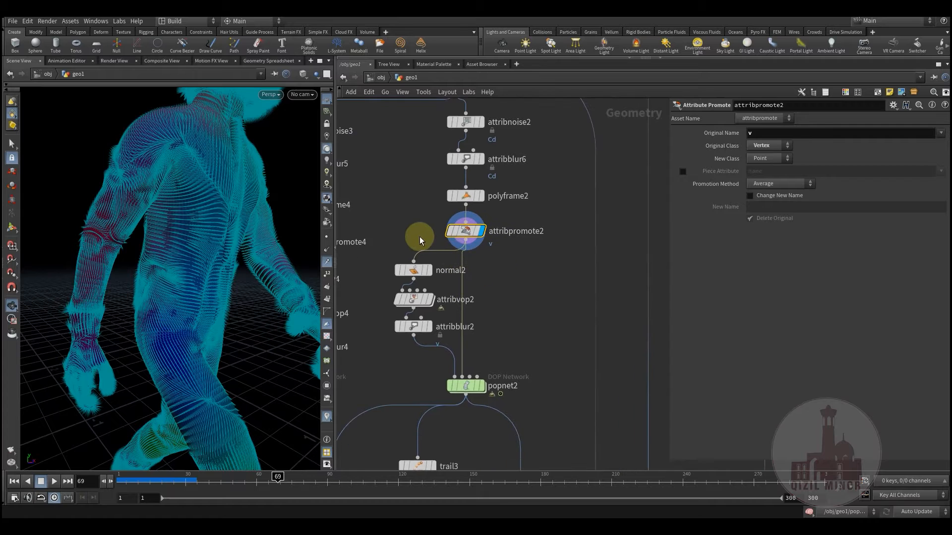
middle_click_drag(405, 241, 415, 217)
mouse_move(423, 245)
left_click(442, 227)
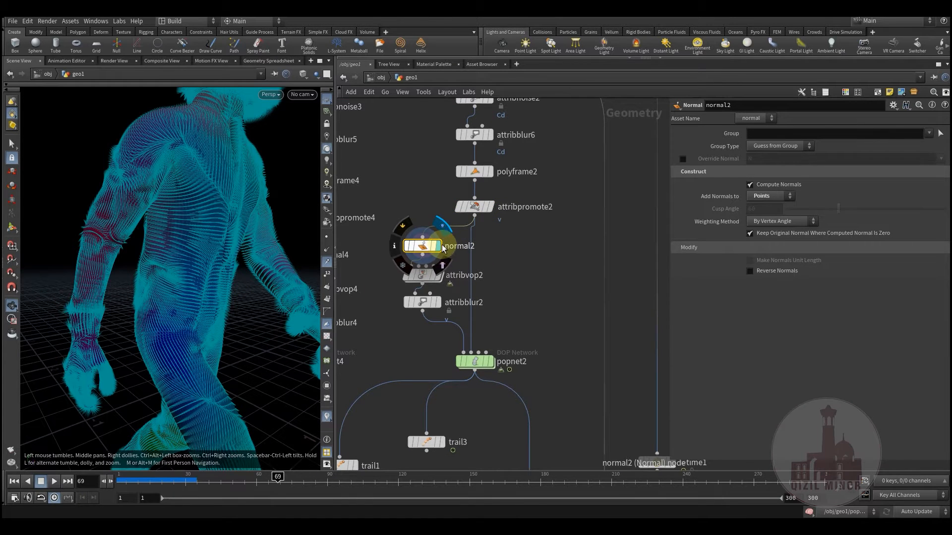
left_click_drag(199, 251, 293, 281)
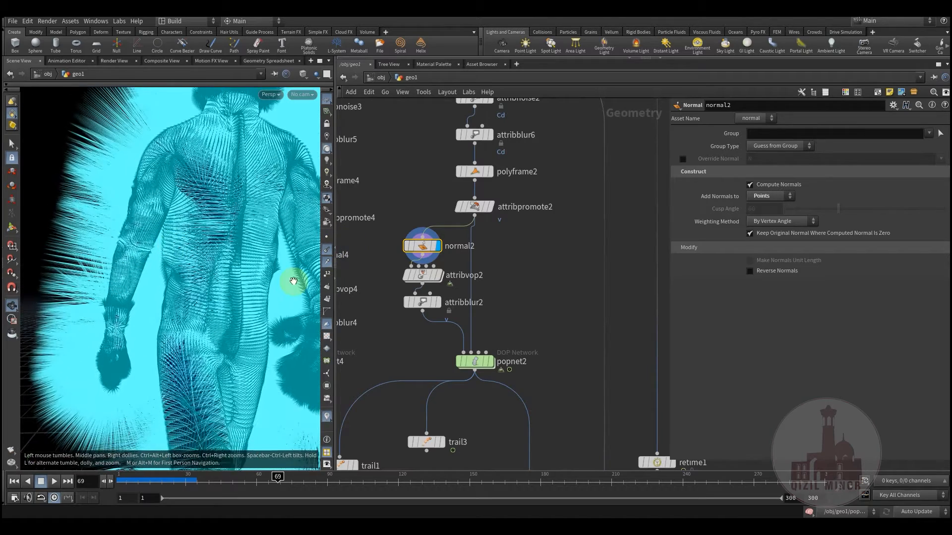
Display attribvop2 and enter its VEX network to examine the cross product of v and N feeding the v output
left_click(435, 272)
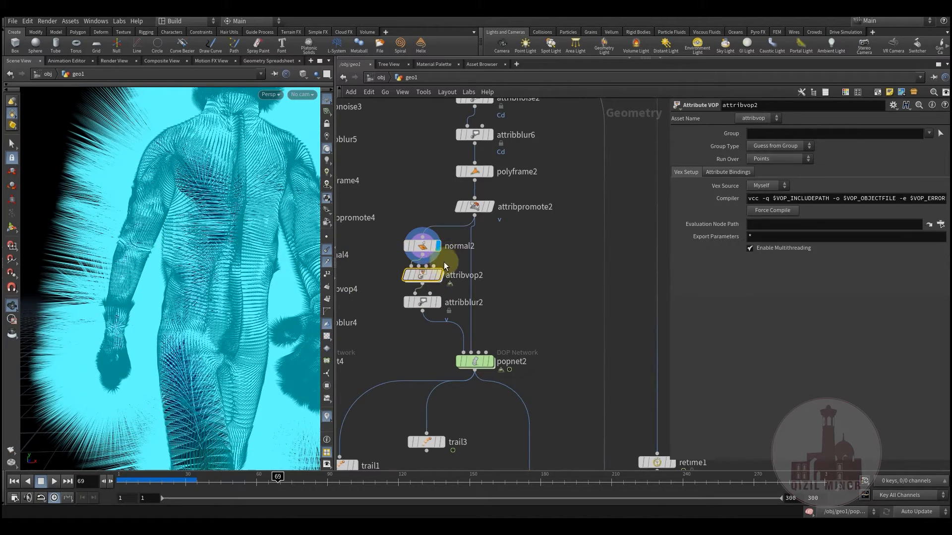
left_click(438, 275)
double_click(425, 279)
left_click(360, 248)
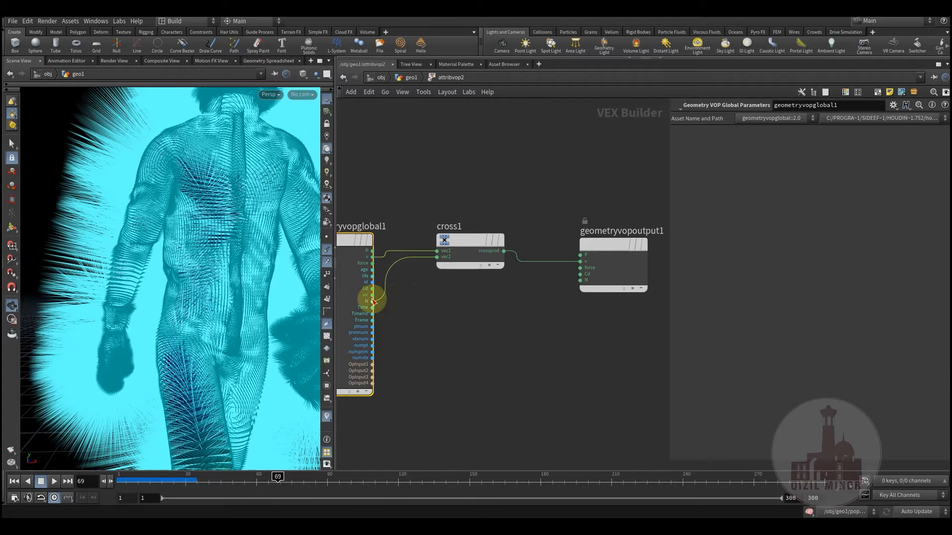
left_click_drag(470, 256, 456, 260)
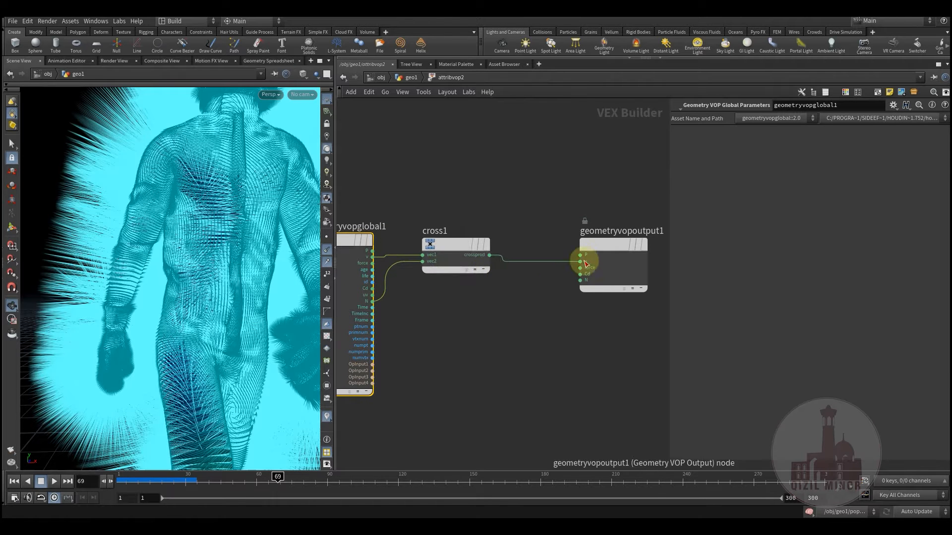
Turn off the point normals display, check the remaining velocity trails and return to the geo1 network
left_click(326, 248)
left_click_drag(189, 243, 229, 250)
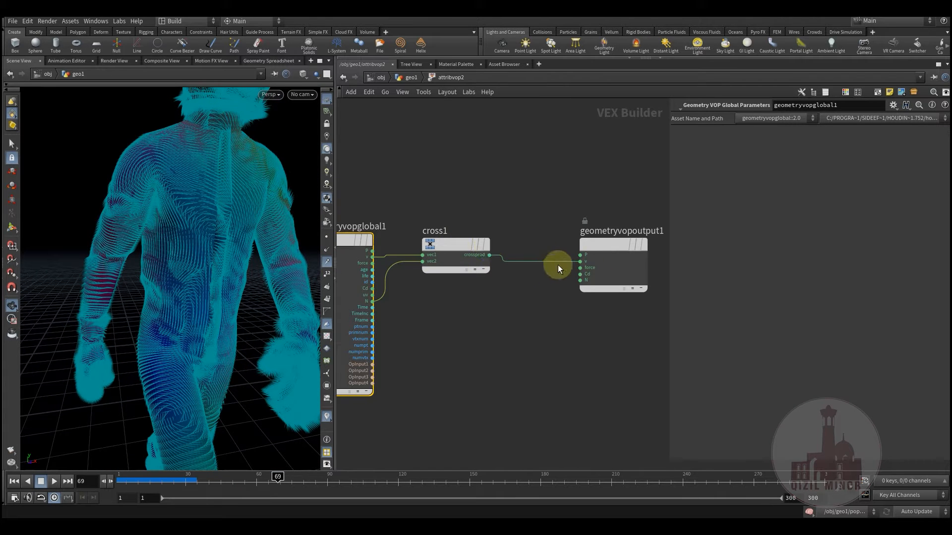
left_click(409, 77)
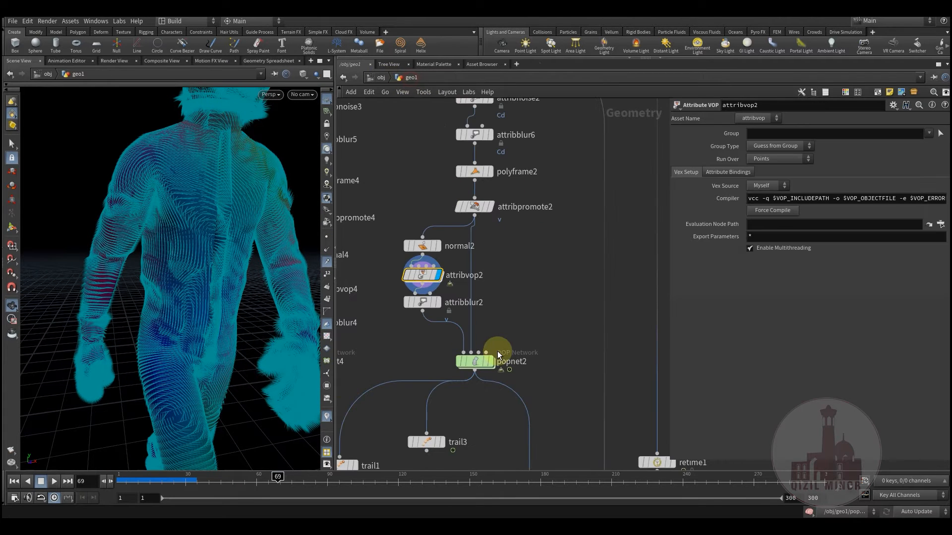
Display normal2 and attribvop2 in turn to compare the velocity directions before and after the cross product
mouse_move(452, 286)
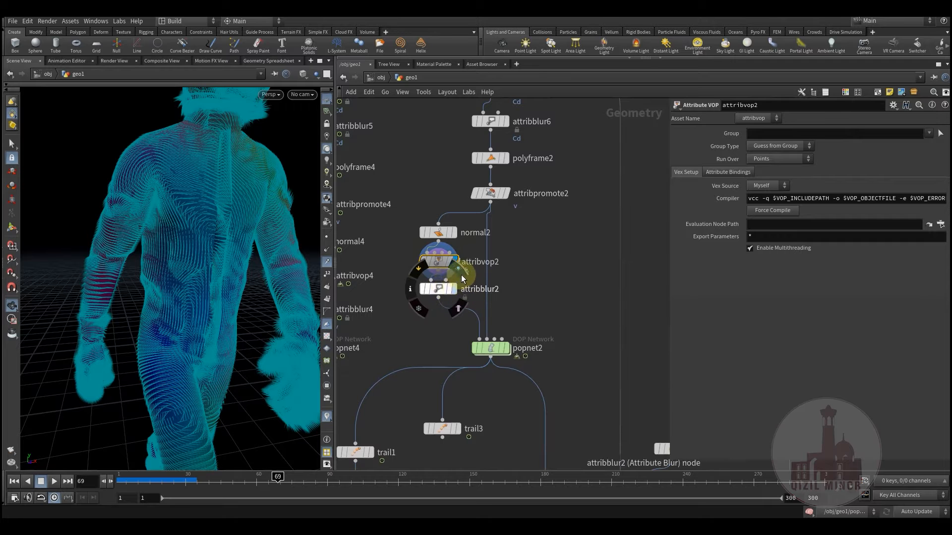
left_click_drag(164, 261, 166, 272)
middle_click_drag(165, 406, 132, 318)
right_click_drag(132, 319, 312, 325)
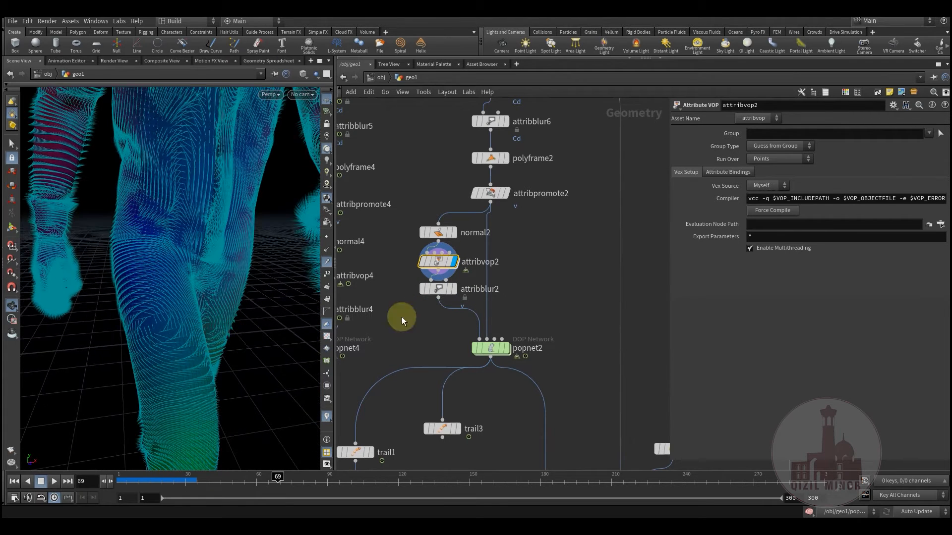
left_click(456, 234)
left_click(440, 232)
left_click_drag(158, 326, 179, 322)
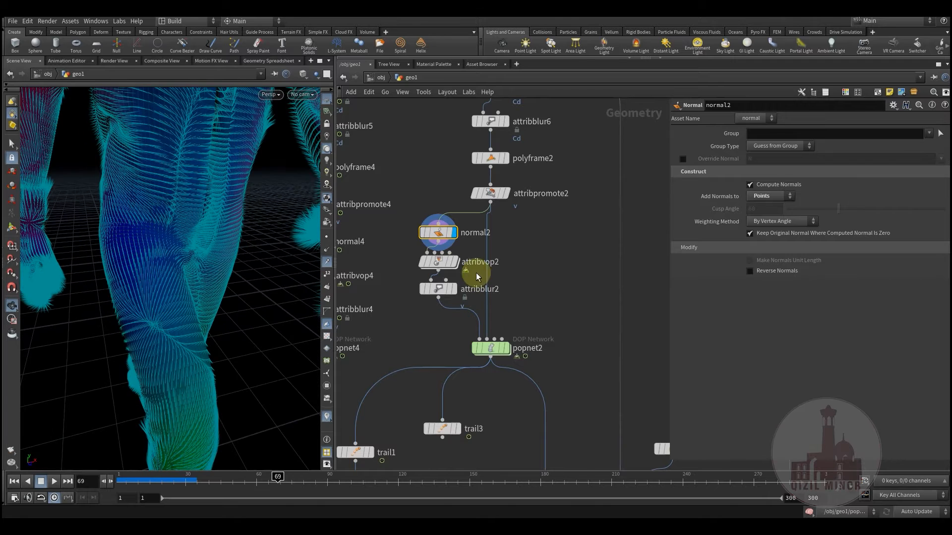
mouse_move(460, 255)
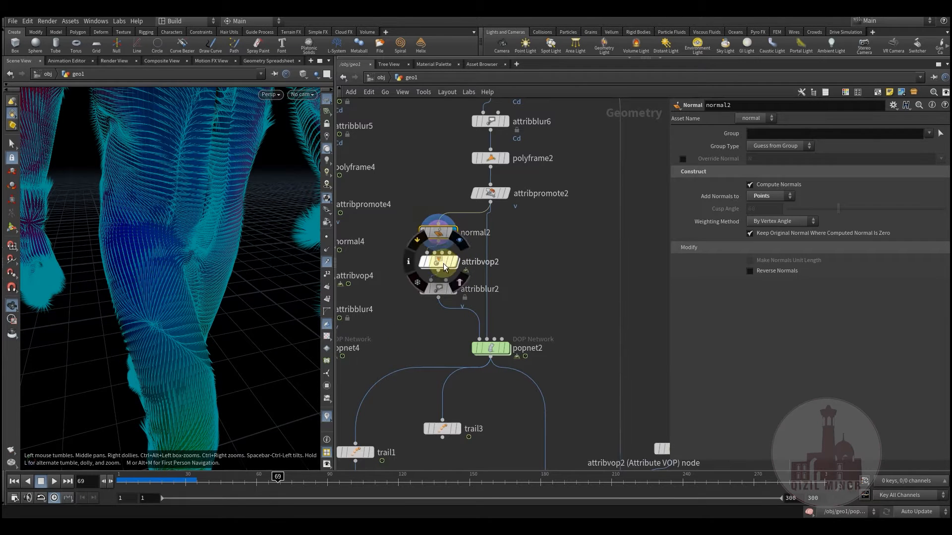
left_click(463, 246)
left_click(439, 261)
left_click_drag(176, 315, 218, 322)
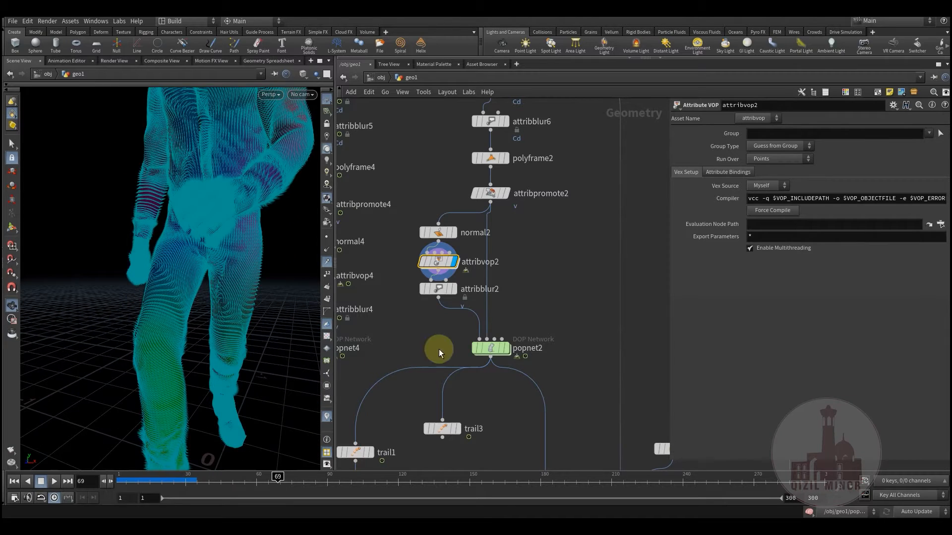
Display attribblur2 and place the node slightly farther below attribvop2
left_click(457, 292)
left_click_drag(168, 277, 219, 294)
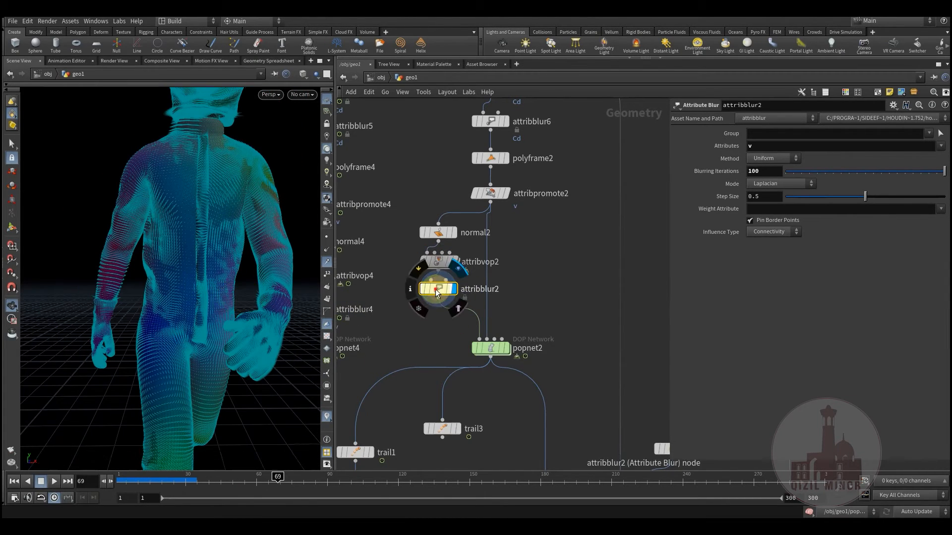
left_click_drag(438, 293, 438, 300)
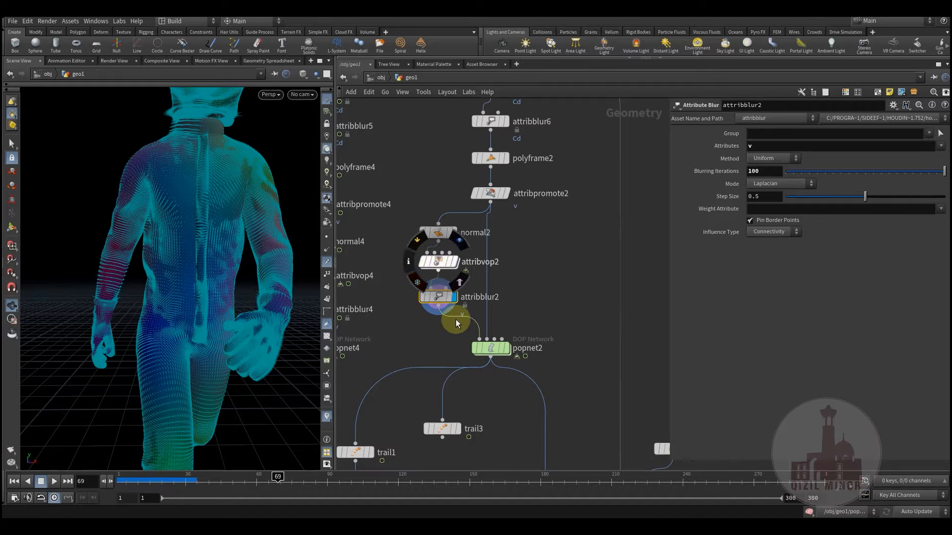
Examine the blurred v trails of attribblur2 on the character's head, torso, arms and legs
left_click_drag(183, 206, 155, 254)
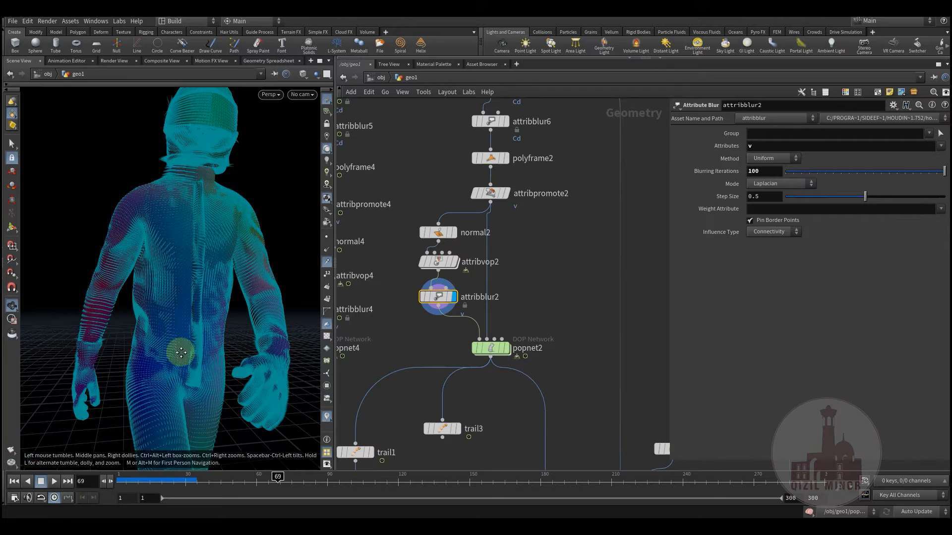
middle_click_drag(180, 353, 180, 274)
left_click_drag(181, 274, 177, 290)
middle_click_drag(187, 295, 204, 295)
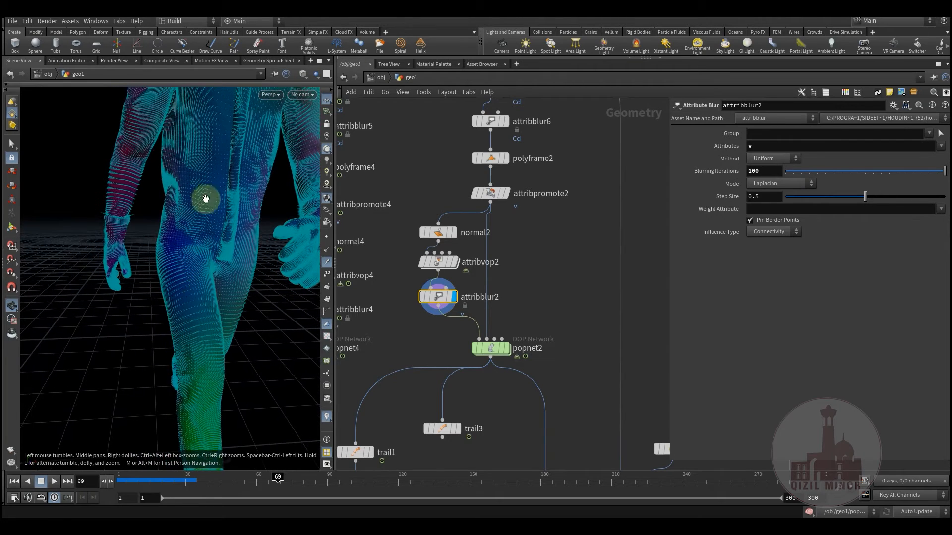
middle_click_drag(206, 199, 188, 261)
left_click_drag(188, 261, 177, 253)
middle_click_drag(210, 200, 195, 266)
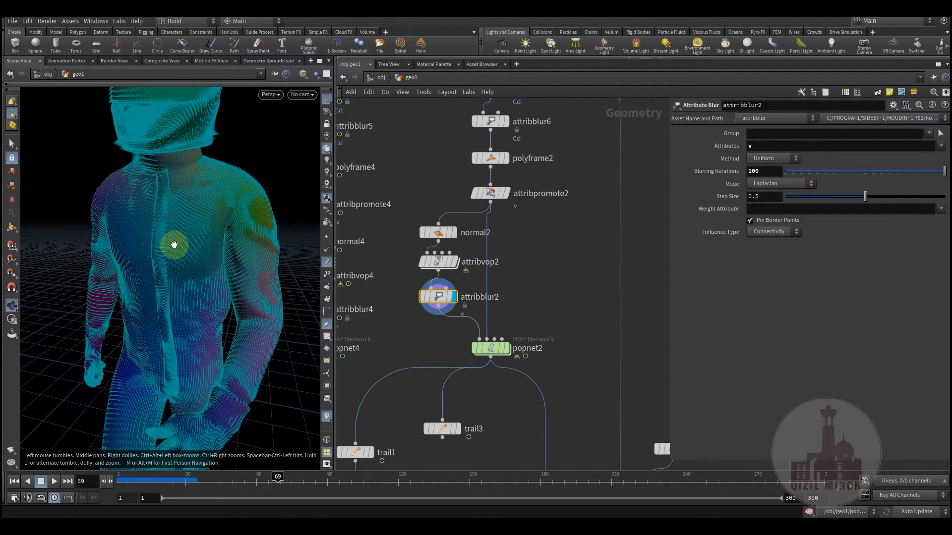
left_click_drag(174, 244, 206, 228)
middle_click_drag(151, 291, 160, 258)
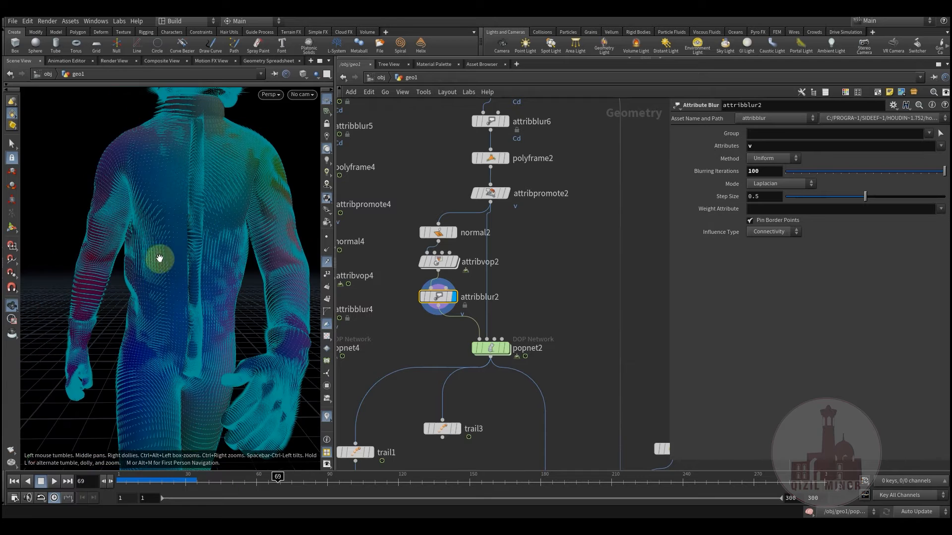
left_click_drag(160, 259, 177, 262)
middle_click_drag(177, 261, 175, 278)
Set the timeline to frame 1 and display the popnet2 particle simulation with its simulation settings
middle_click_drag(534, 303, 533, 275)
left_click_drag(133, 480, 97, 482)
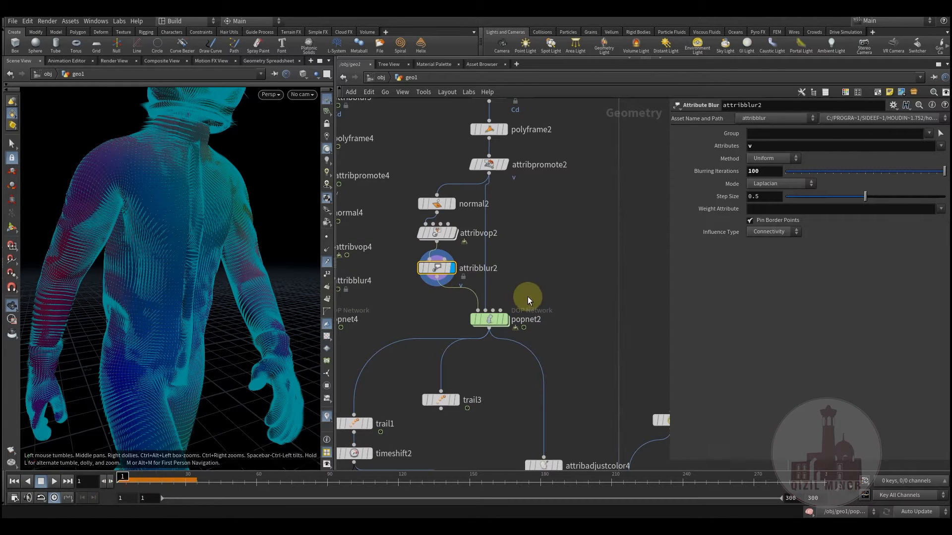
middle_click_drag(515, 283, 493, 266)
left_click_drag(468, 303, 468, 303)
left_click(498, 286)
middle_click_drag(511, 266, 509, 276)
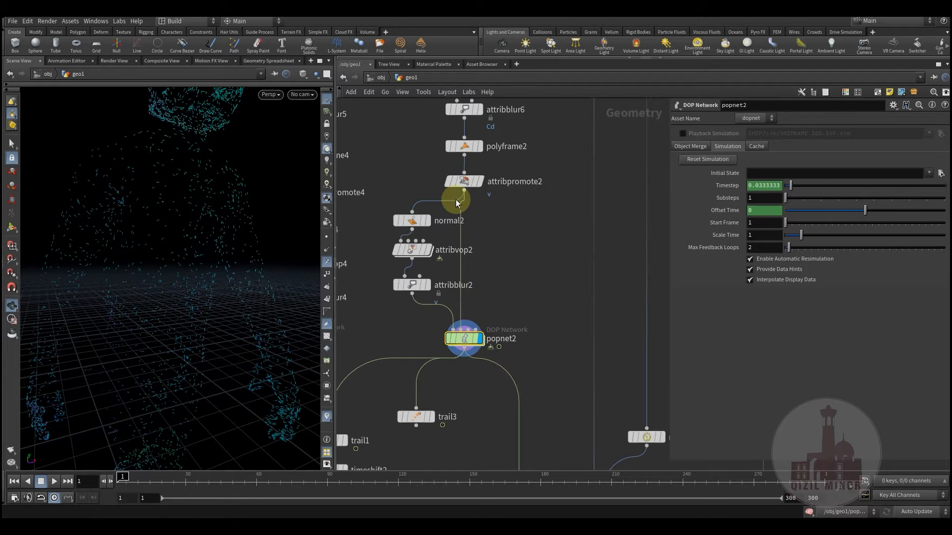
Display attribpromote2 again and examine the unblurred velocity trails that also feed popnet2
mouse_move(477, 179)
left_click(496, 164)
left_click(464, 182)
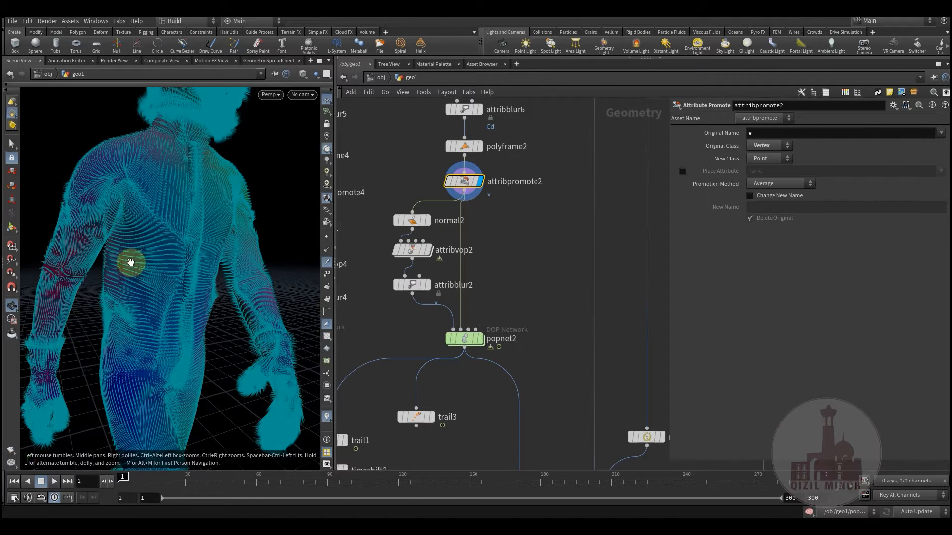
mouse_move(469, 193)
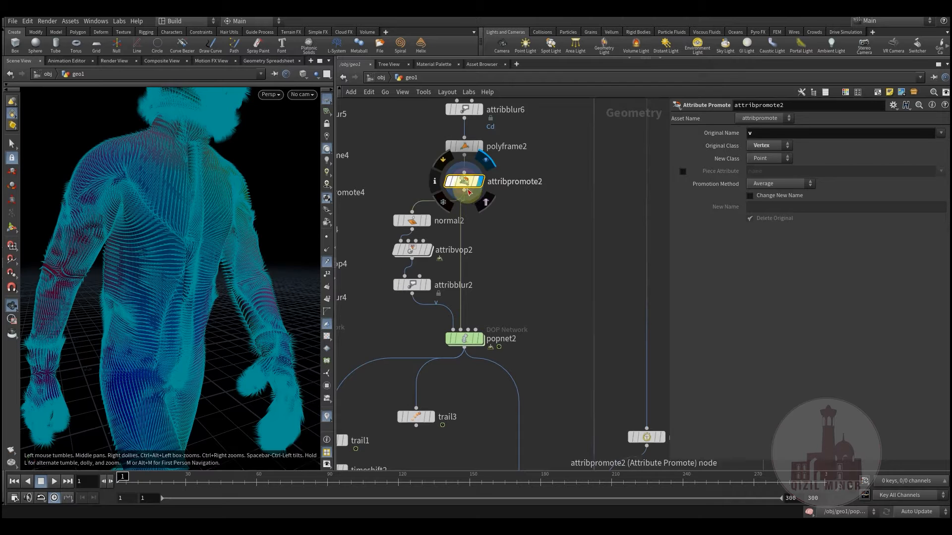
left_click_drag(156, 306, 182, 320)
mouse_move(452, 330)
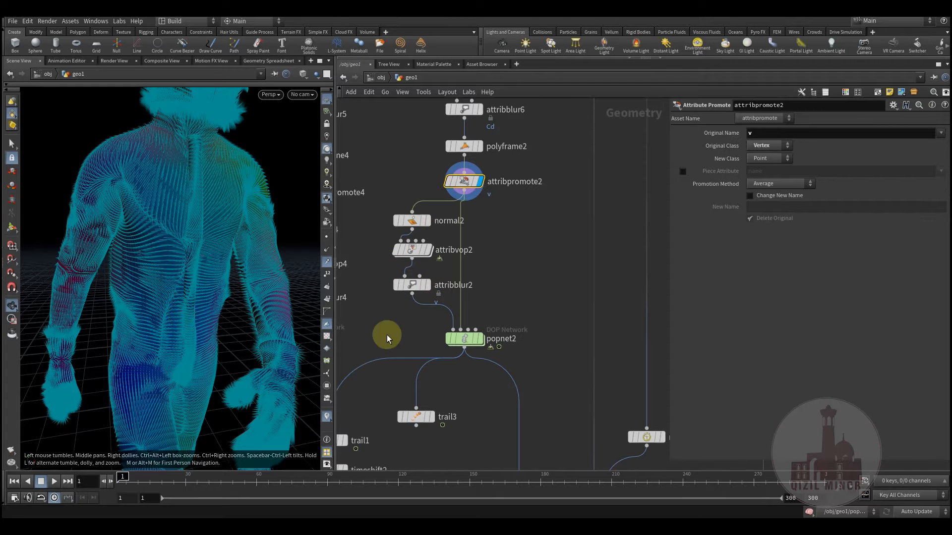
Display popnet2 and enter its dynamics network to look over the particle nodes
left_click(485, 321)
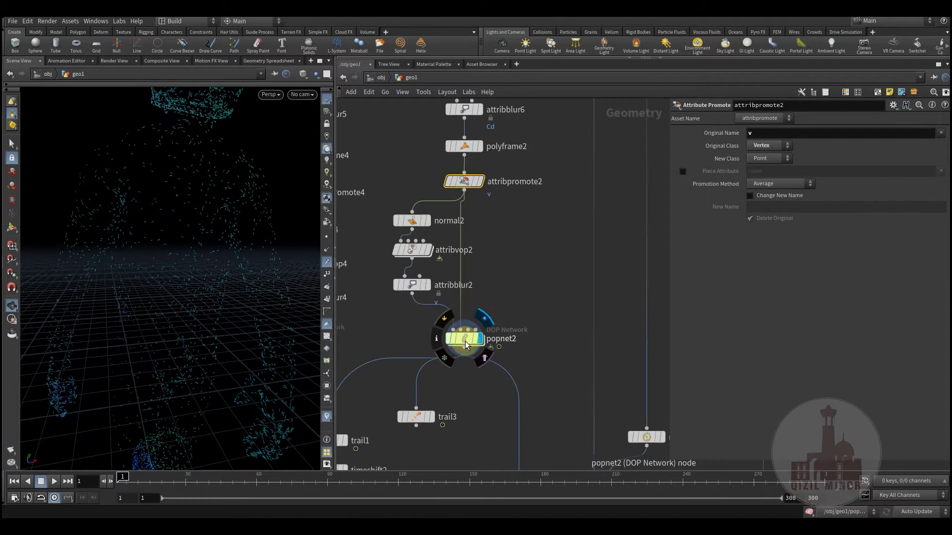
double_click(463, 337)
middle_click_drag(471, 329, 488, 300)
left_click_drag(410, 186, 538, 244)
middle_click_drag(555, 323, 555, 199)
Shift the popvop1, popwrangle1 and popdrag1 nodes together slightly to the right within the particle network
scroll(555, 199, "down", 2)
middle_click_drag(541, 239, 524, 330)
left_click_drag(415, 265, 521, 350)
left_click_drag(467, 339, 491, 342)
left_click(444, 308)
middle_click_drag(437, 313, 421, 344)
Select source_first_input and examine its emission type, constant activation, birth rate, inherited velocity and geometry binding settings
left_click_drag(415, 245, 487, 273)
left_click(762, 199)
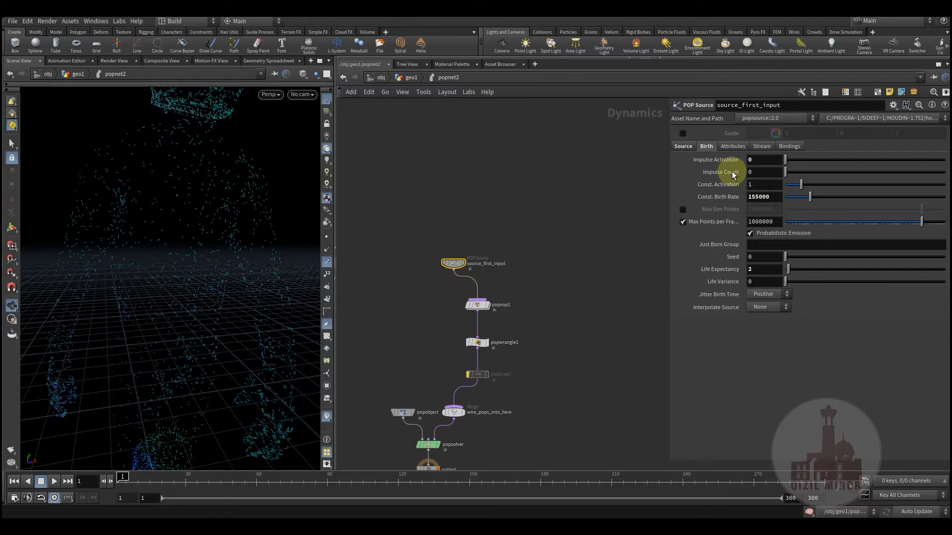
left_click(683, 147)
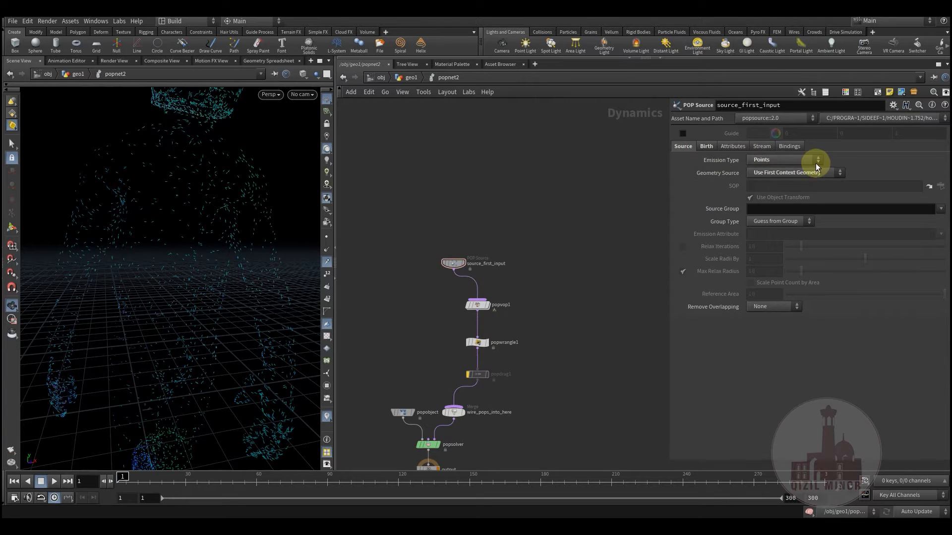
left_click(708, 146)
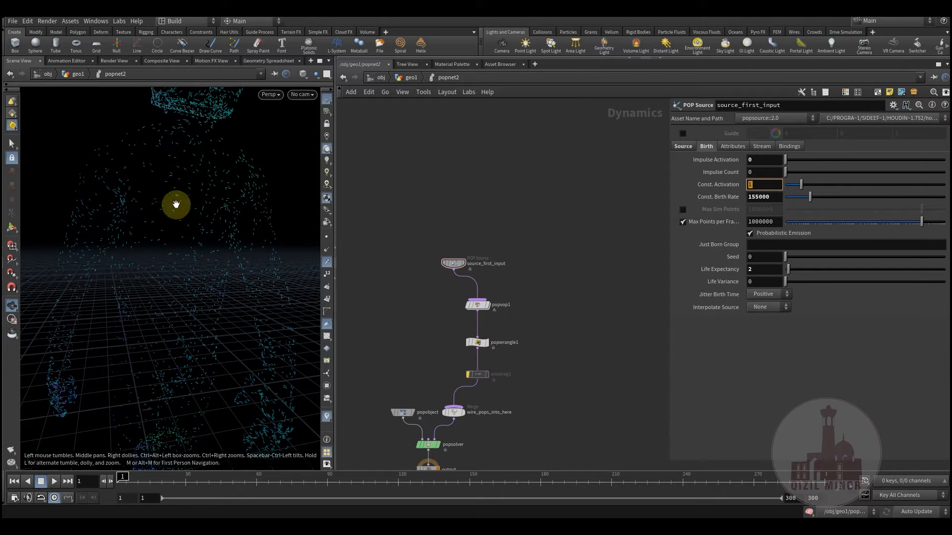
mouse_move(178, 207)
left_mouse_down()
mouse_move(157, 204)
mouse_move(166, 205)
left_mouse_up()
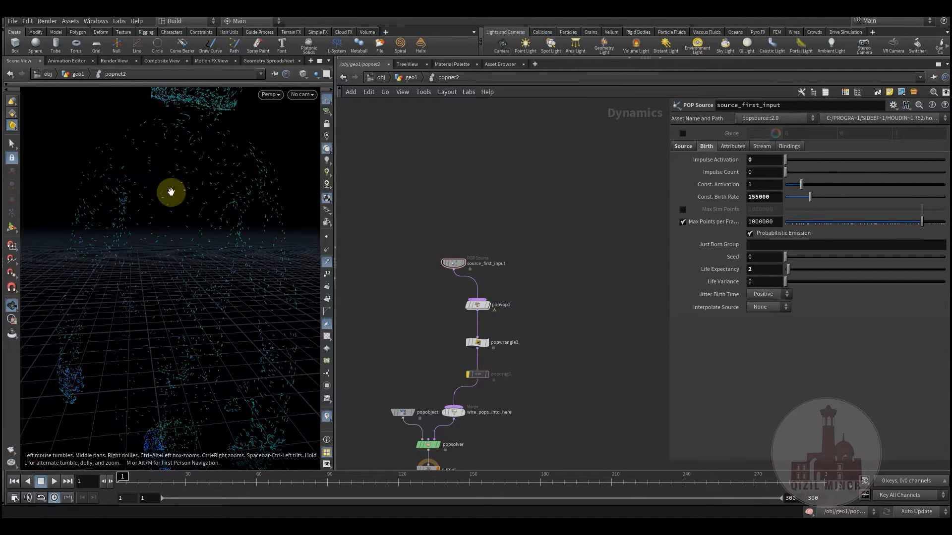
left_click(766, 197)
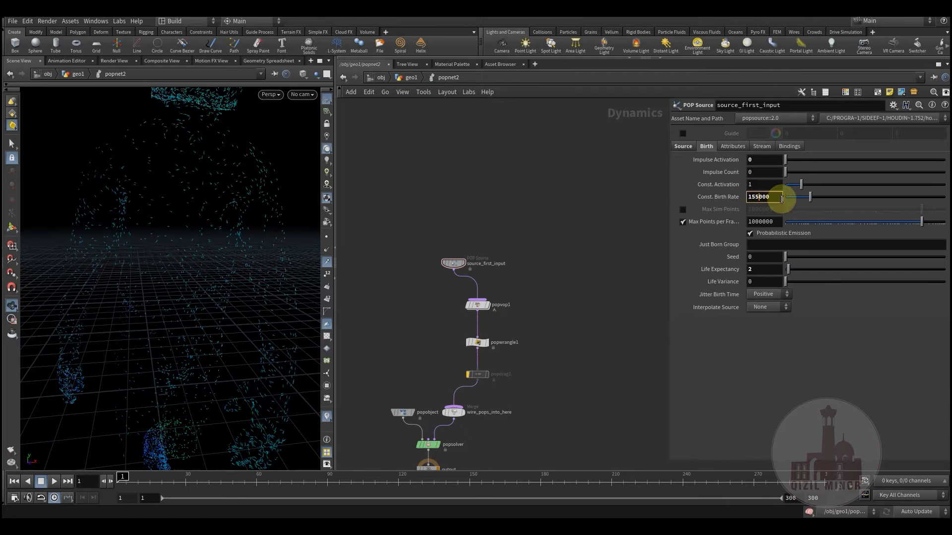
left_click(760, 148)
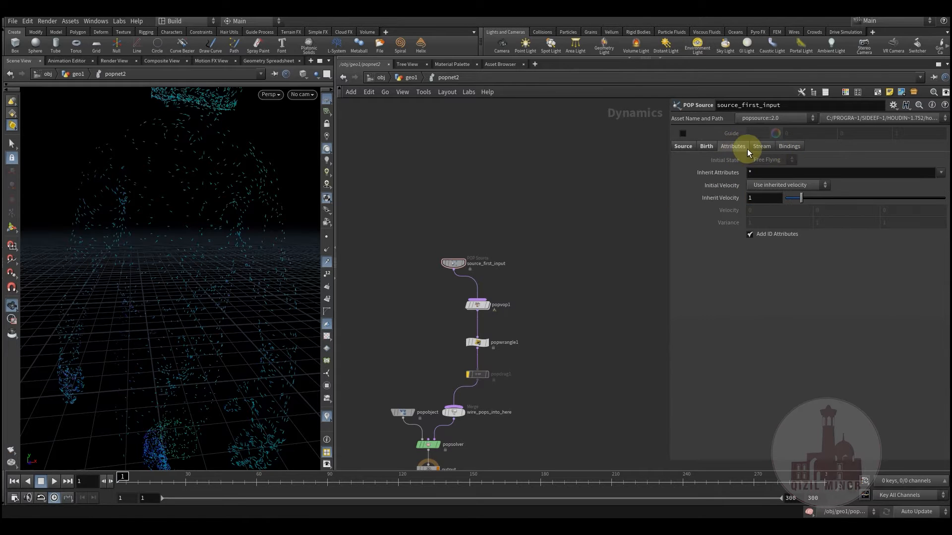
left_click(790, 147)
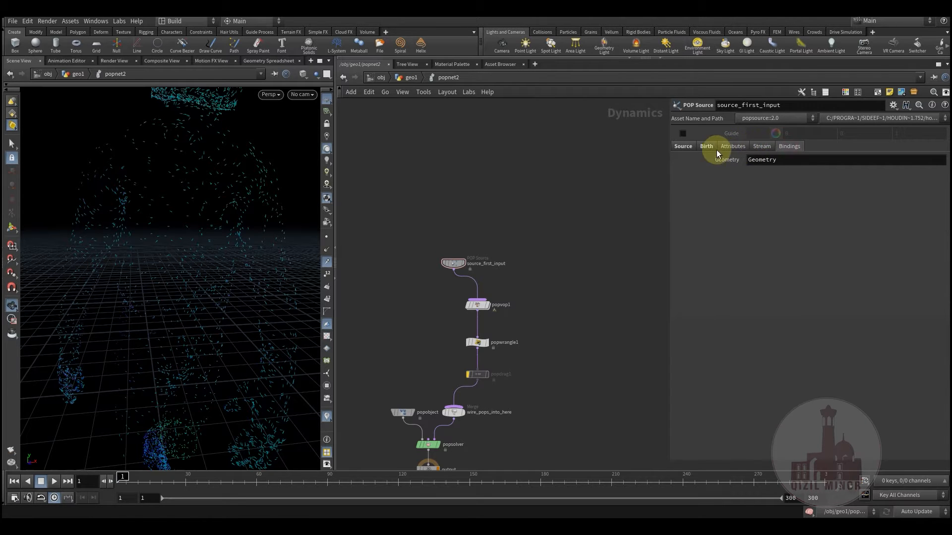
Select popvop1 and examine which context geometries its inputs use
scroll(537, 278, "up", 5)
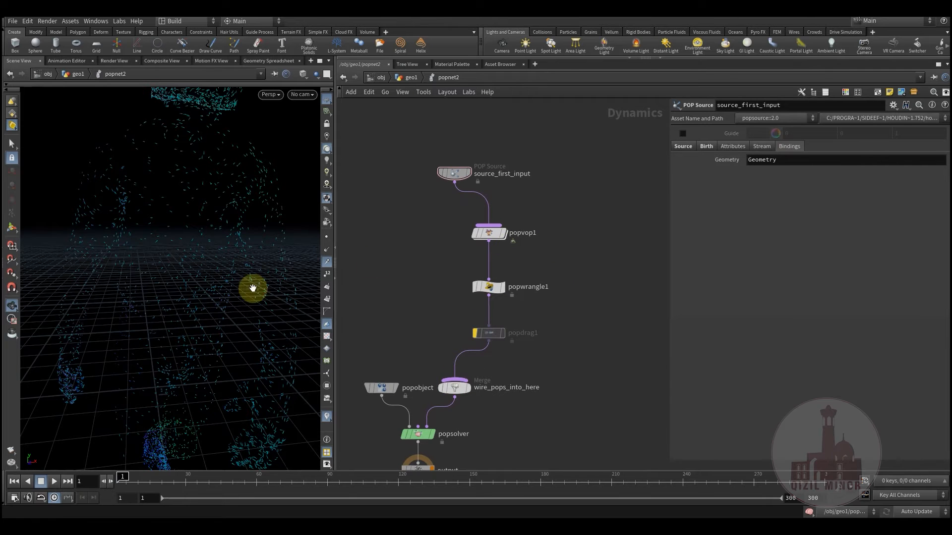
left_click_drag(157, 231, 189, 251)
mouse_move(510, 228)
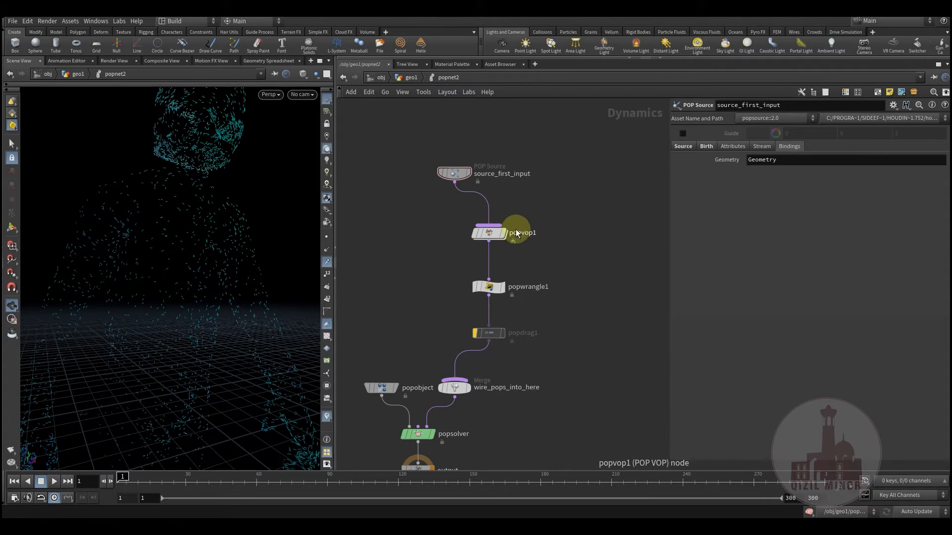
left_click(489, 240)
middle_click_drag(435, 212, 414, 233)
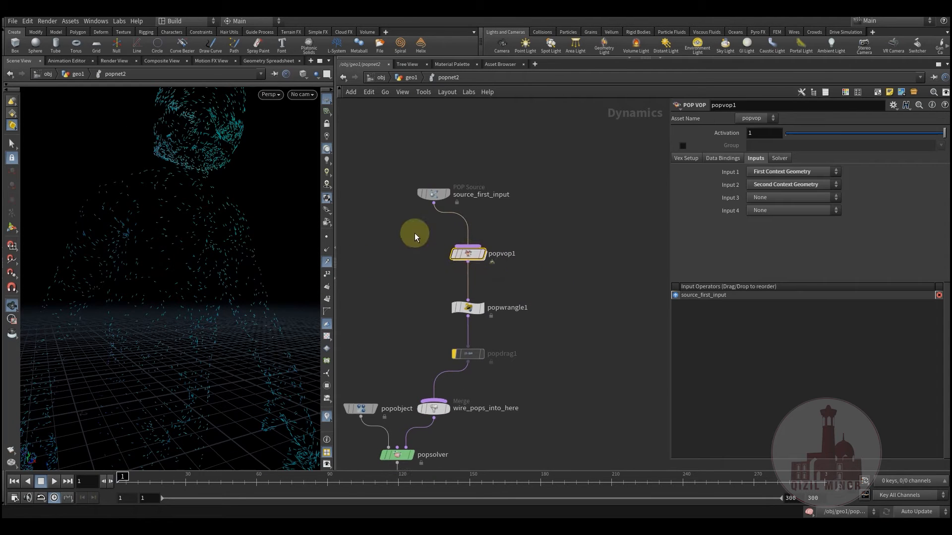
Enter the popvop1 node's VEX network
middle_click_drag(566, 278, 561, 296)
left_click_drag(163, 238, 198, 236)
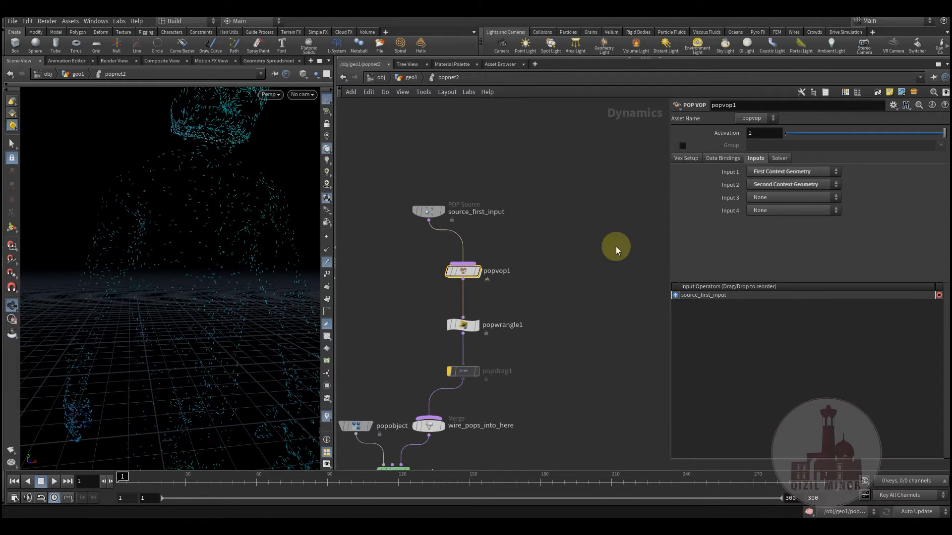
middle_click_drag(560, 280, 570, 263)
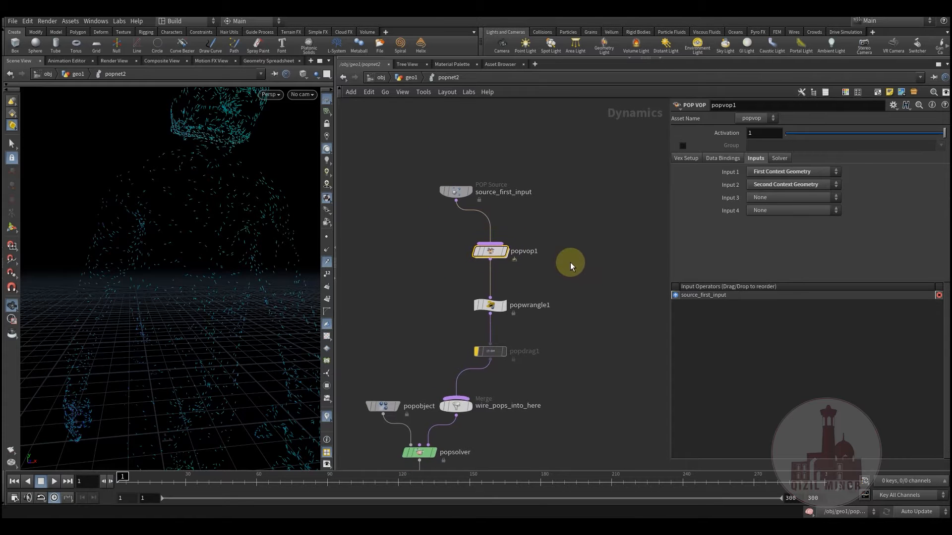
double_click(489, 254)
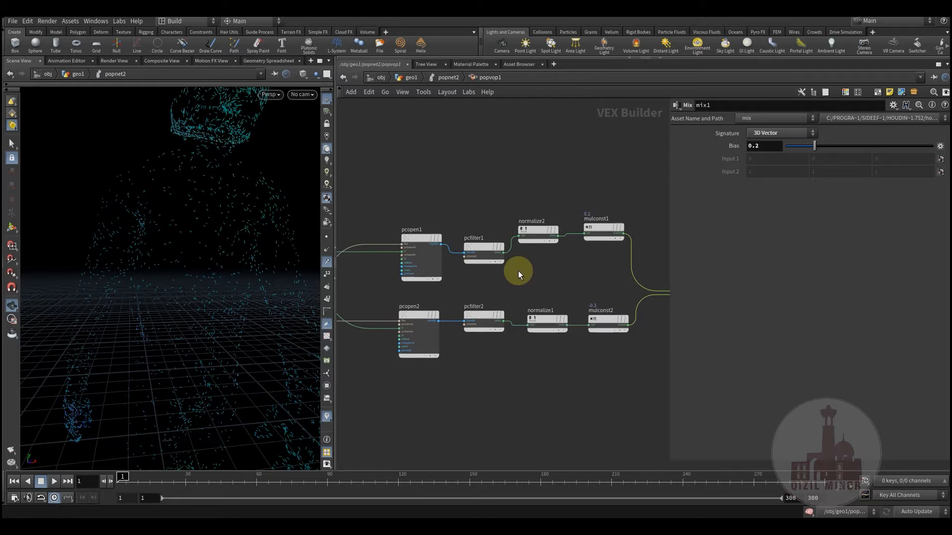
Select pcopen1 and examine its input wiring, search radius and number of points
left_click(484, 243)
scroll(513, 186, "up", 2)
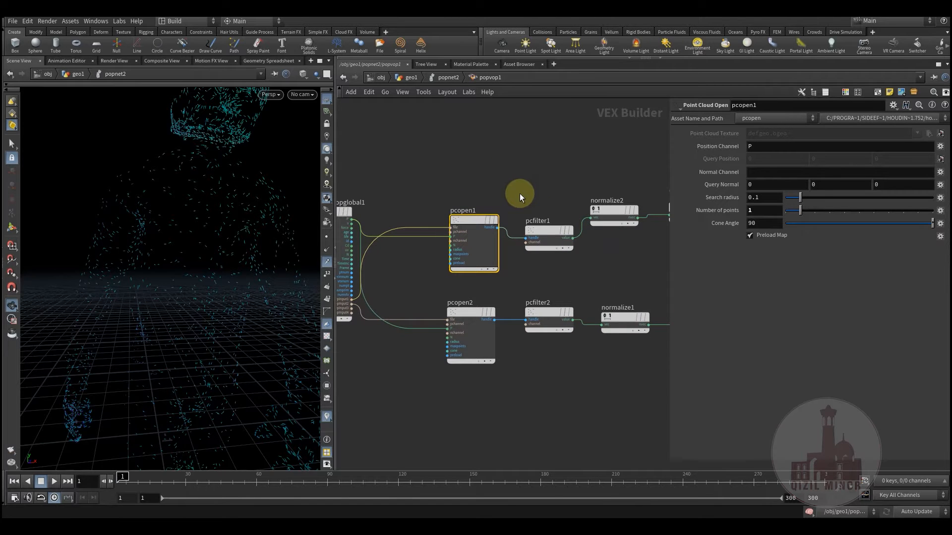
mouse_move(519, 195)
middle_mouse_down()
mouse_move(541, 177)
mouse_move(480, 201)
mouse_move(505, 191)
middle_mouse_up()
middle_click_drag(456, 173, 447, 192)
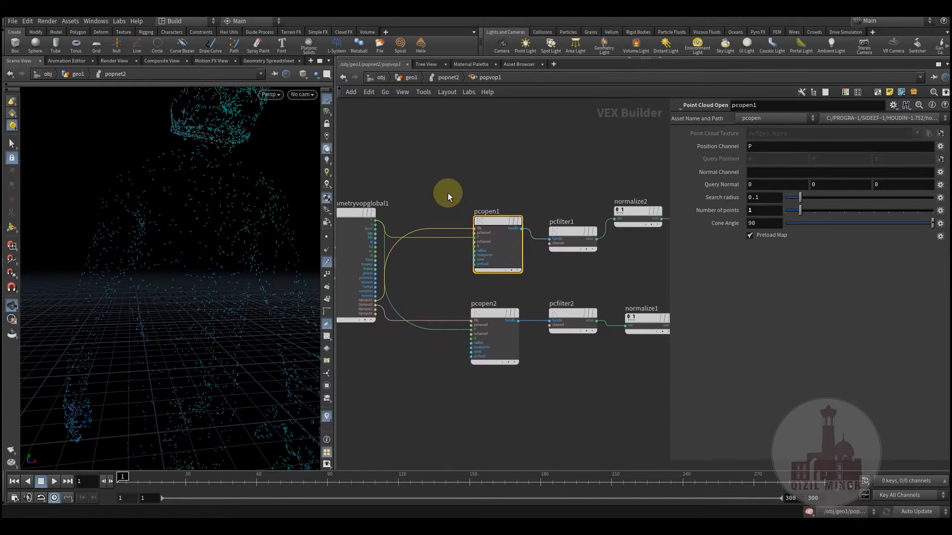
middle_click_drag(511, 190, 506, 200)
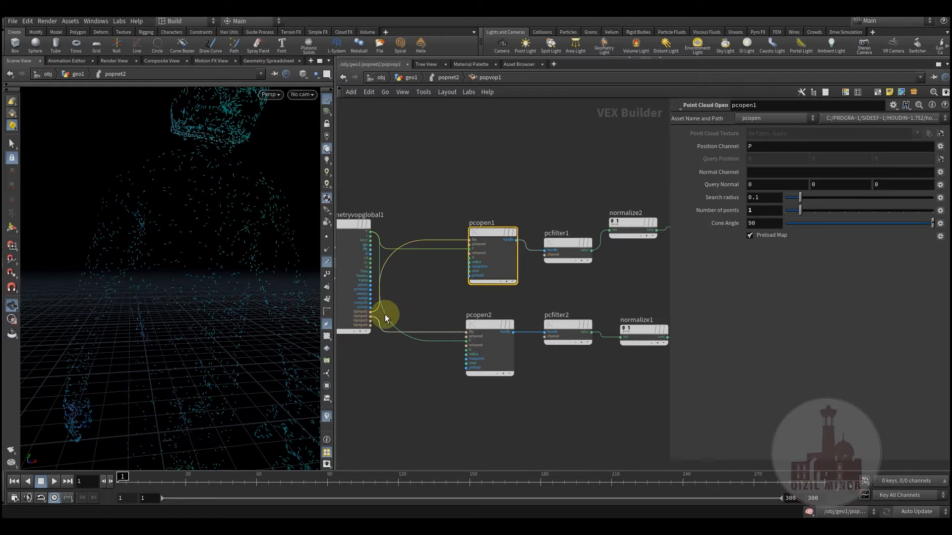
middle_click_drag(426, 288, 373, 310)
double_click(764, 198)
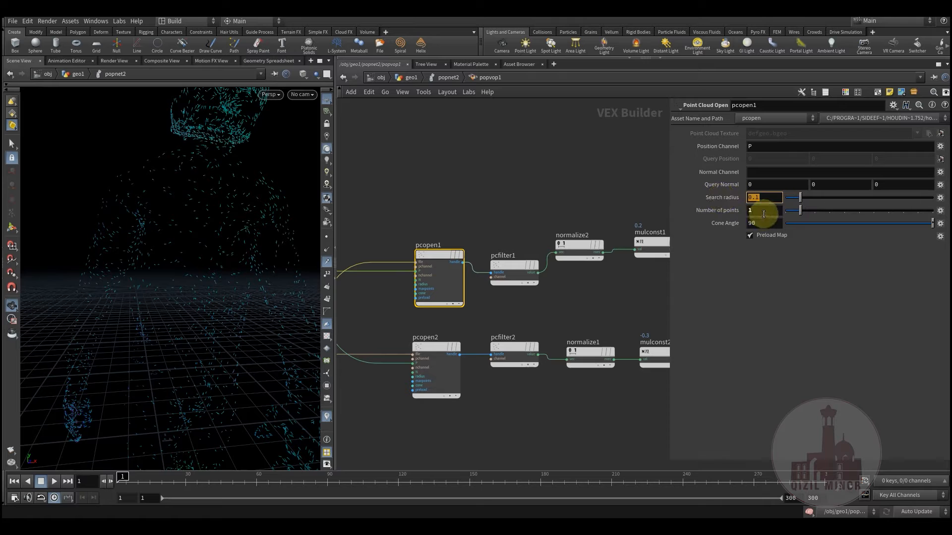
double_click(760, 211)
middle_click_drag(534, 187, 511, 181)
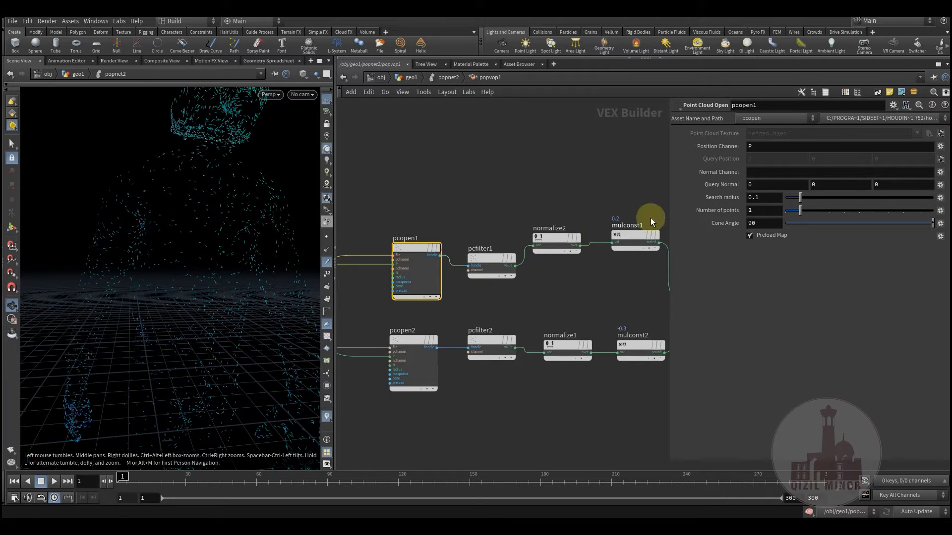
left_click_drag(767, 210, 739, 208)
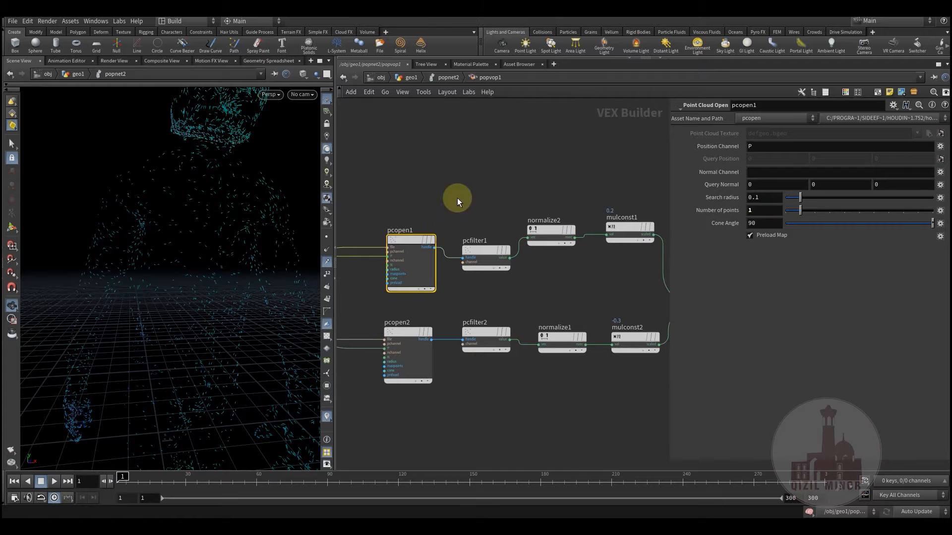
Inspect the channel that pcfilter1 reads, and the signature of the normalize2 node that follows it
left_click(490, 265)
left_click_drag(770, 162, 711, 173)
middle_click_drag(461, 168, 401, 173)
left_click_drag(451, 212, 456, 225)
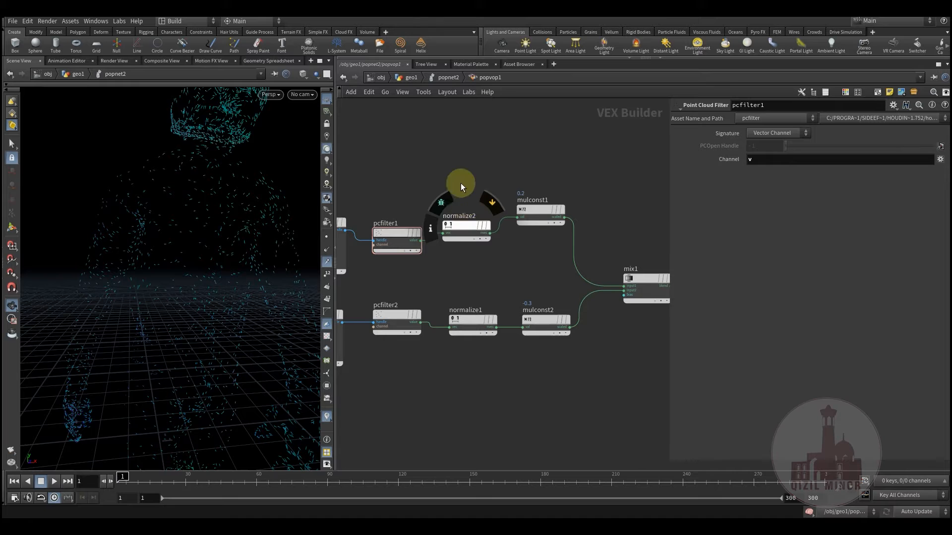
left_click(464, 229)
middle_click_drag(436, 167, 384, 173)
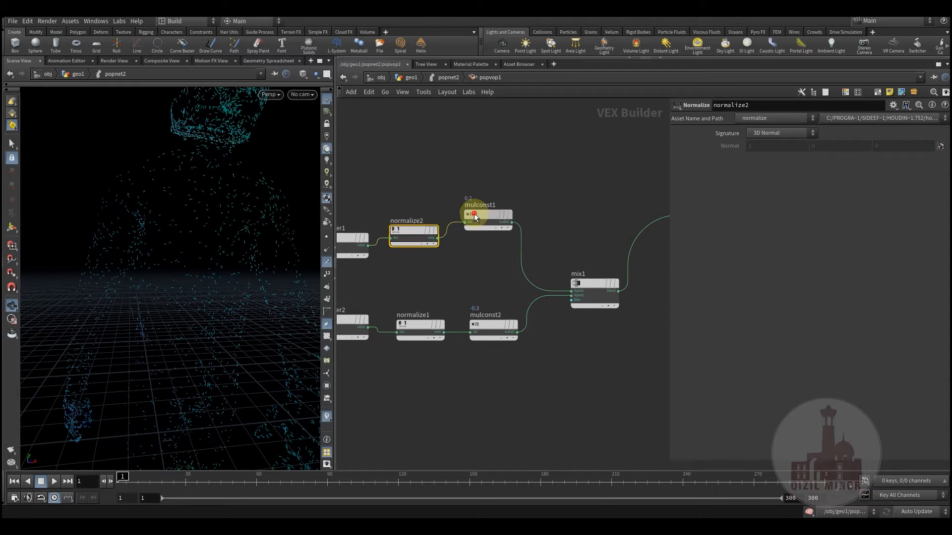
Select mulconst1 and examine its multiplier, then look over the particles on the character
left_click(474, 217)
middle_click_drag(487, 170, 474, 186)
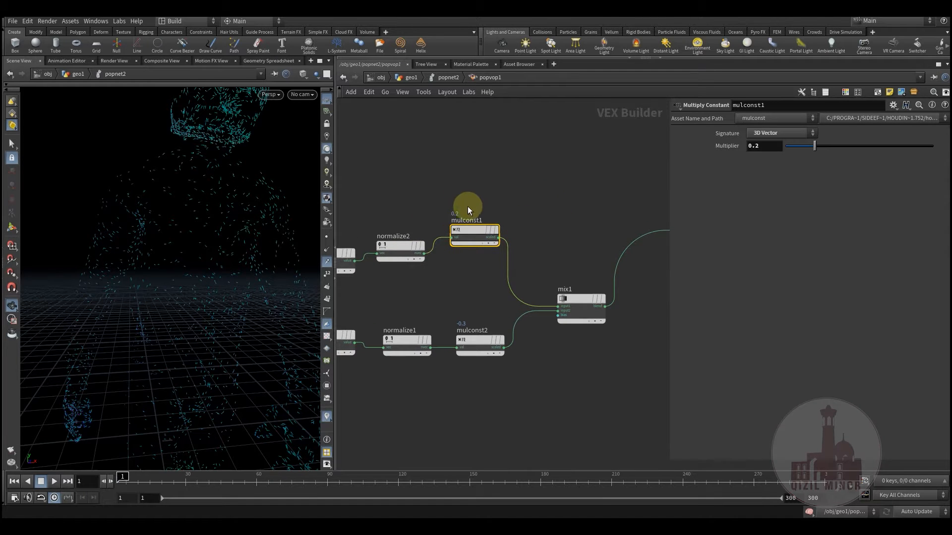
left_click_drag(775, 147, 749, 147)
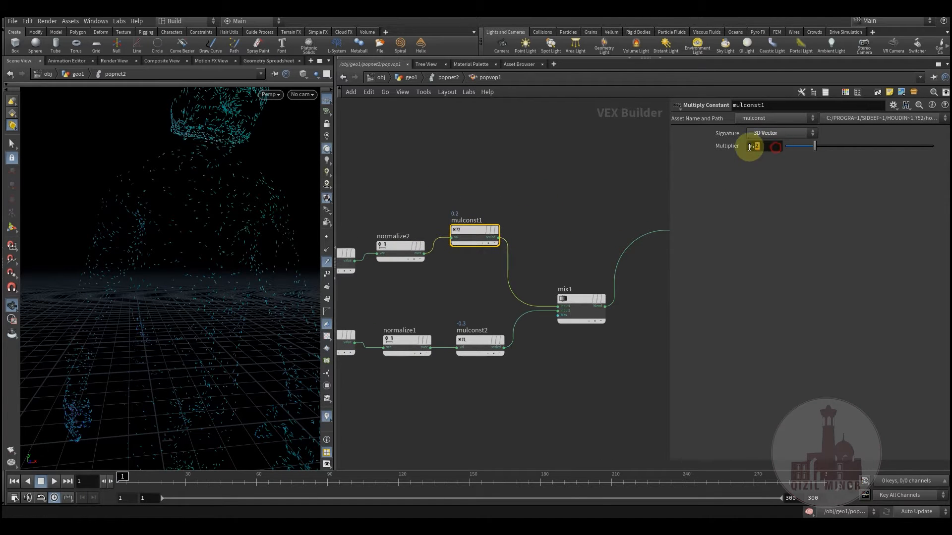
left_click(558, 162)
middle_click_drag(488, 185, 480, 200)
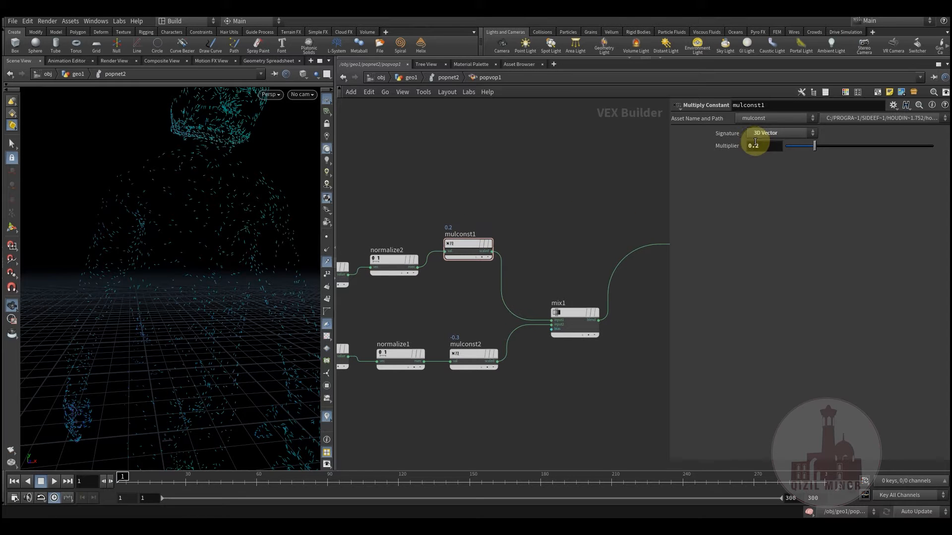
left_click_drag(772, 147, 611, 180)
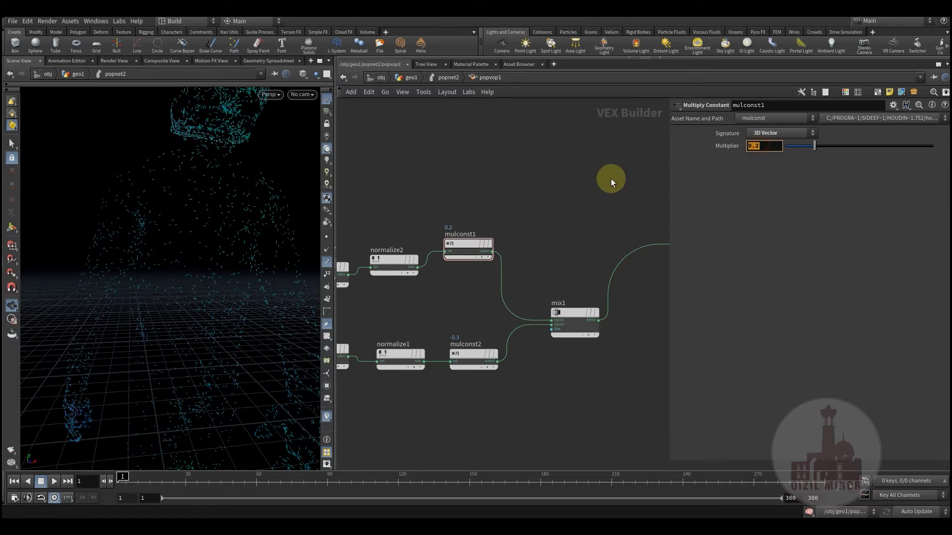
middle_click_drag(507, 183, 504, 190)
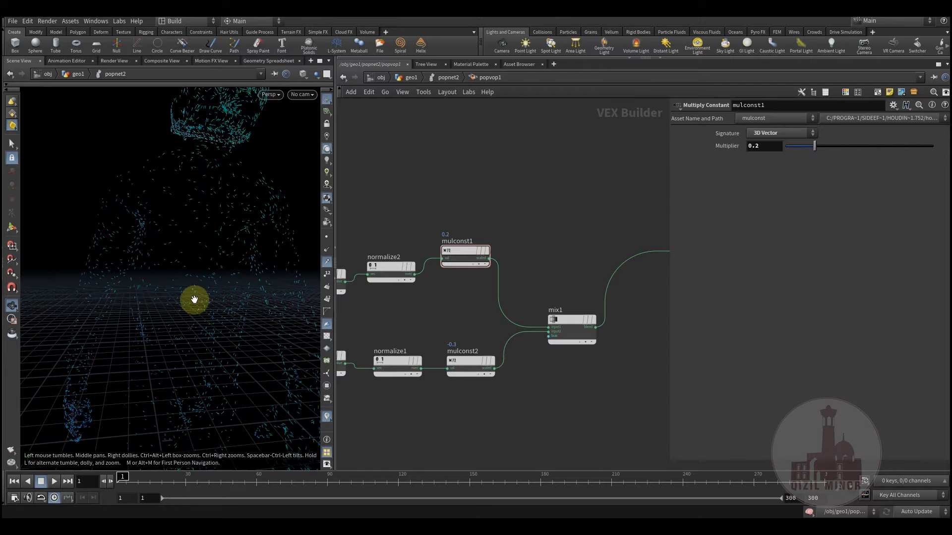
left_click_drag(177, 291, 200, 281)
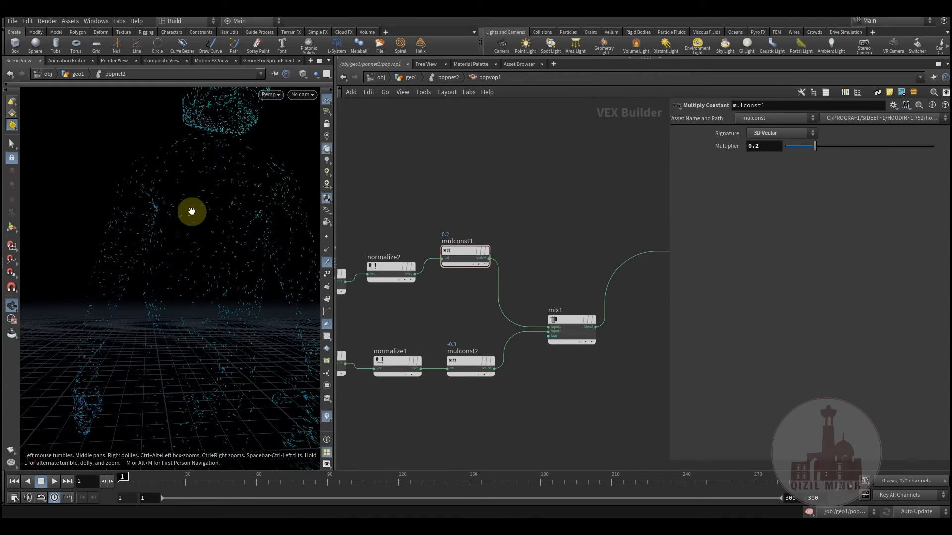
left_click_drag(177, 234, 174, 257)
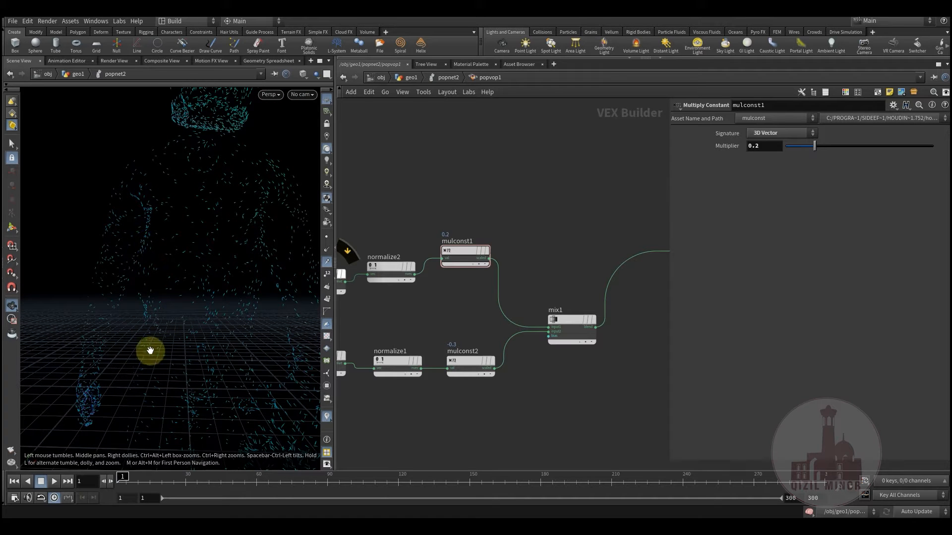
Wire mulconst1's scaled output into the v input of geometryvopoutput1 in place of the mix1 blend
middle_click_drag(537, 259, 515, 243)
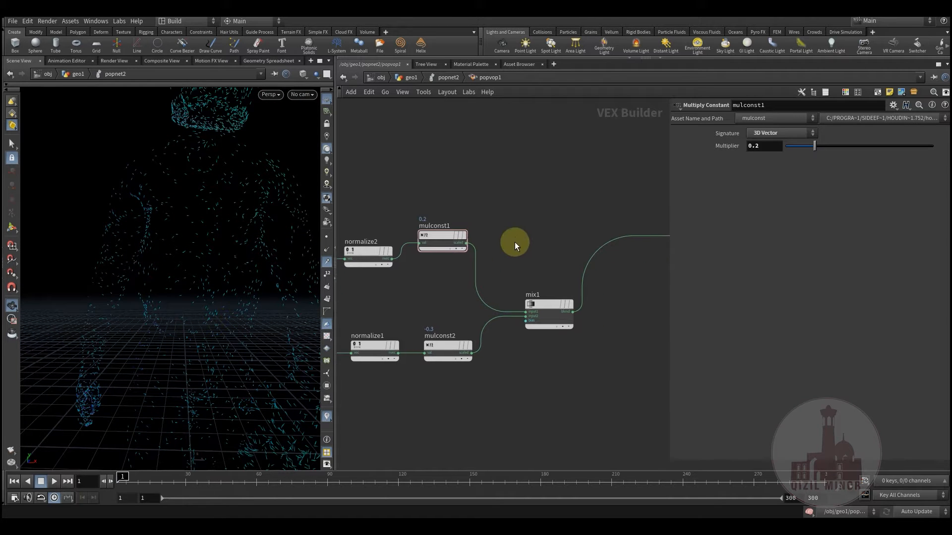
left_click(467, 243)
middle_click_drag(648, 241, 522, 244)
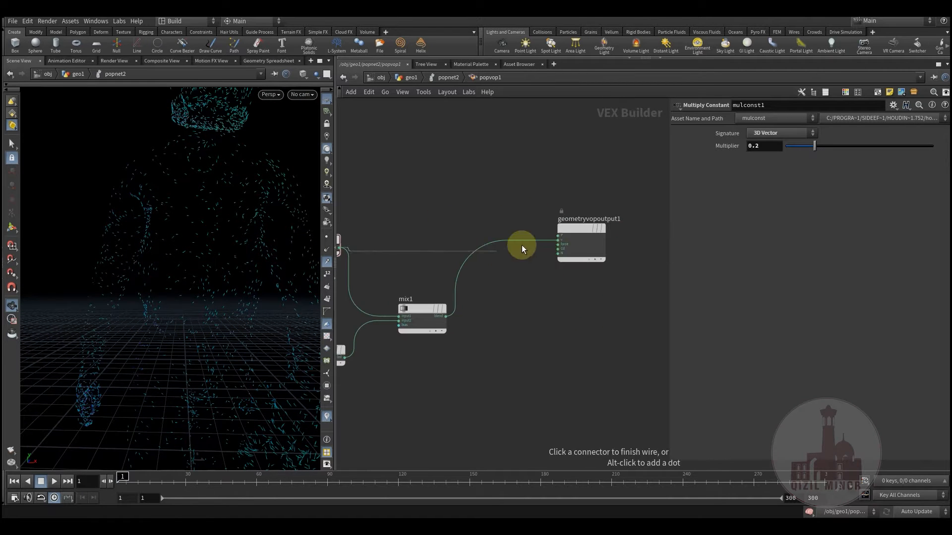
left_click(549, 245)
scroll(529, 283, "up", 2)
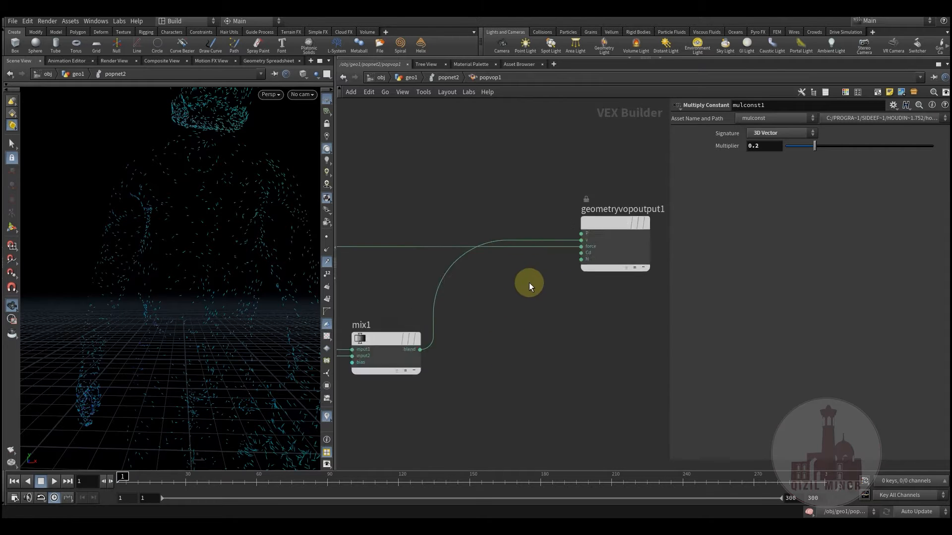
scroll(528, 283, "up", 2)
left_click_drag(583, 230, 601, 221)
middle_click_drag(501, 320, 590, 295)
scroll(570, 312, "down", 3)
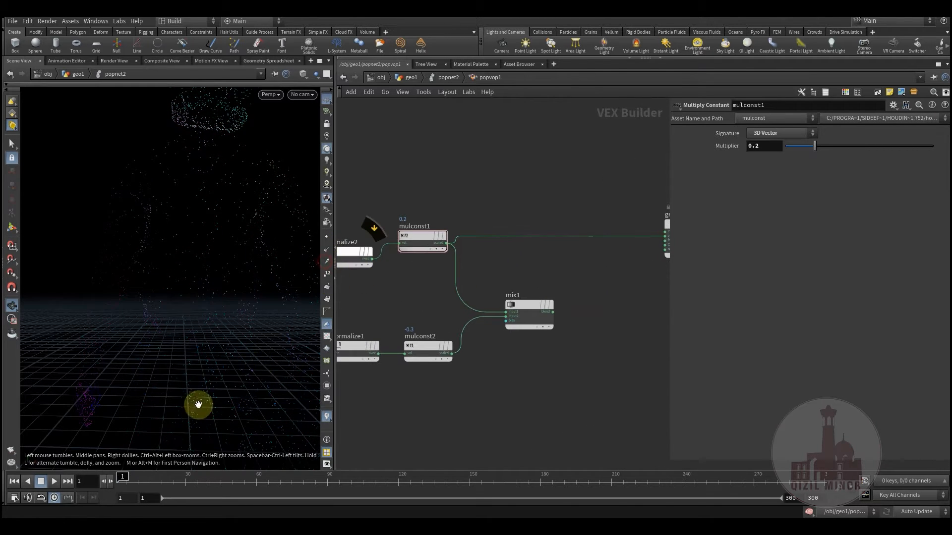
Simulate up to frame 91 and review the particle motion at different frames and from several angles
left_click_drag(125, 477, 163, 480)
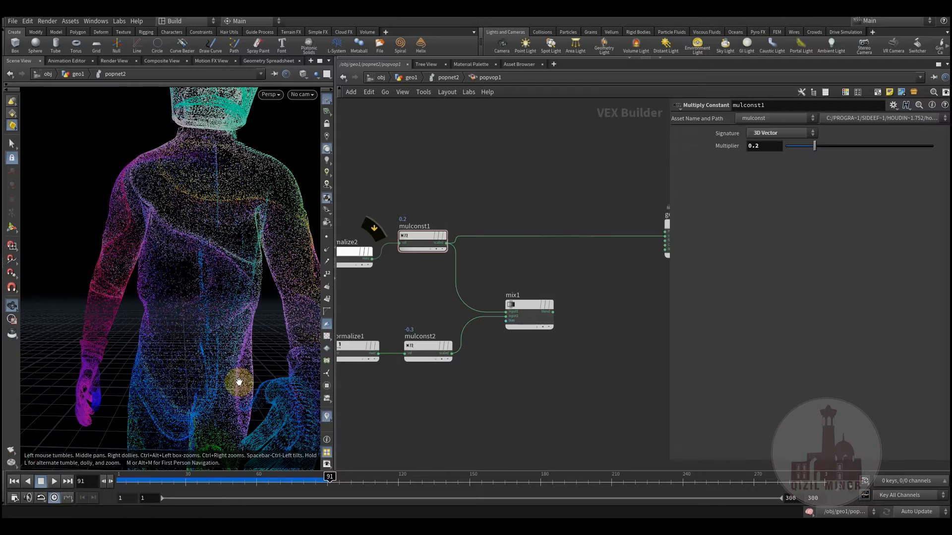
left_click_drag(242, 386, 171, 317)
left_click_drag(157, 478, 293, 476)
left_click_drag(233, 385, 135, 280)
left_click_drag(219, 215, 223, 272)
left_click_drag(164, 479, 268, 477)
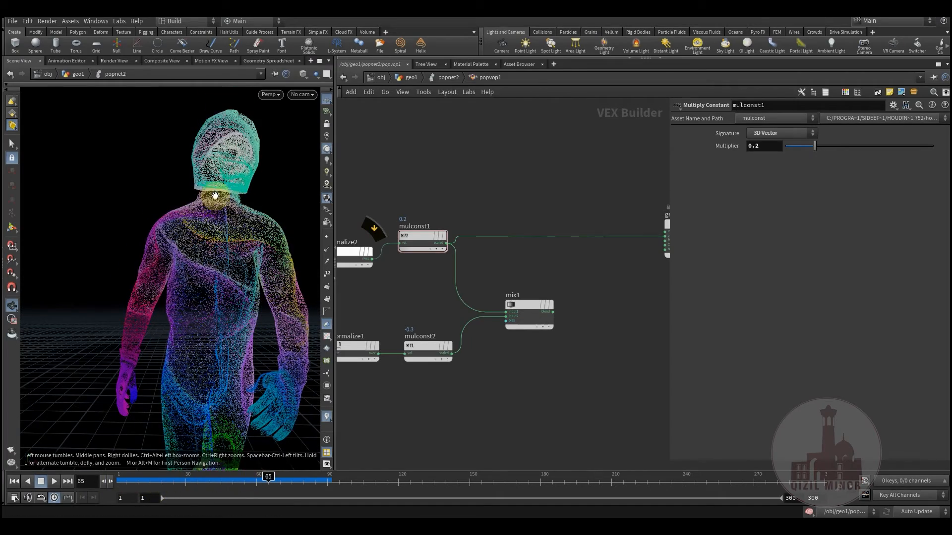
left_click_drag(224, 204, 219, 292)
left_click_drag(189, 260, 146, 456)
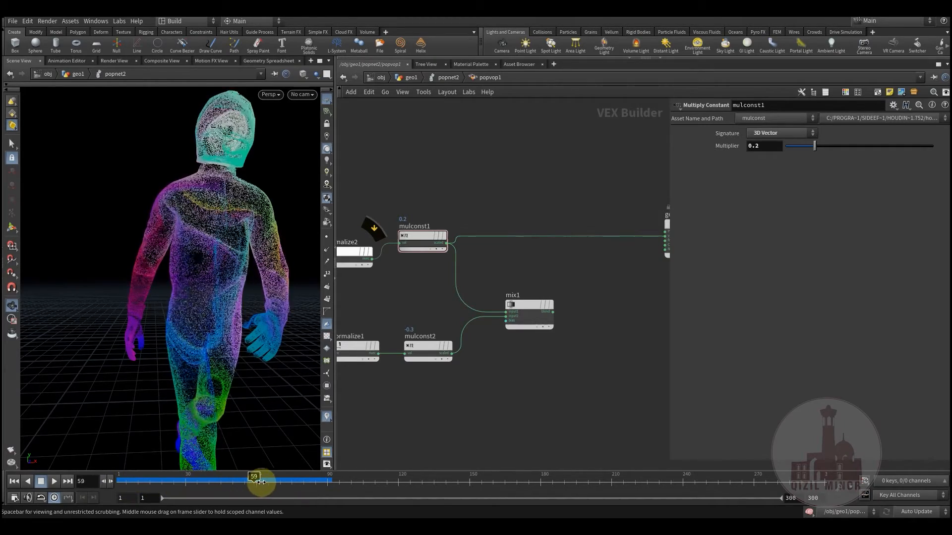
left_click_drag(293, 479, 308, 480)
left_click_drag(215, 240, 202, 276)
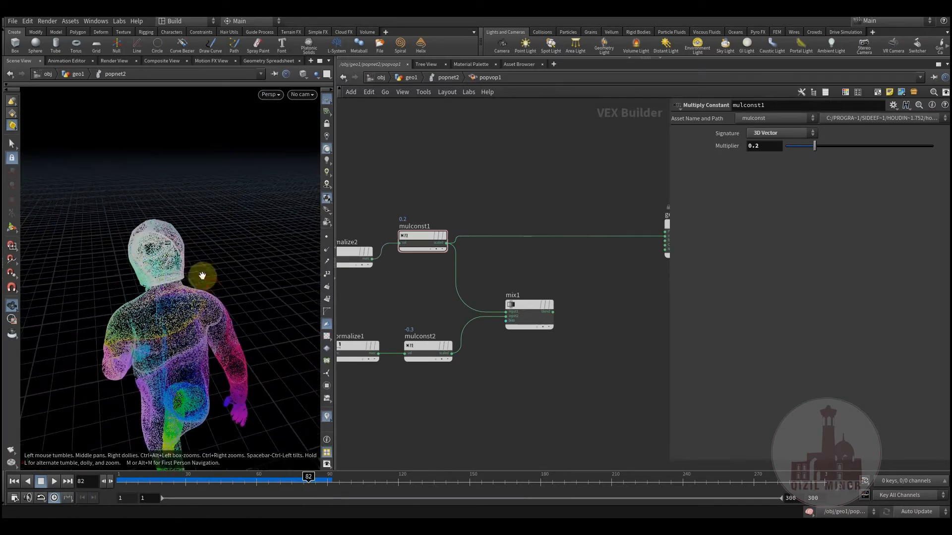
right_click_drag(202, 276, 266, 248)
left_click_drag(266, 248, 210, 316)
mouse_move(157, 479)
left_mouse_down()
mouse_move(157, 498)
mouse_move(121, 480)
mouse_move(284, 469)
mouse_move(170, 466)
left_mouse_up()
Return to frame 1 and wire mulconst2's scaled output into the v input of geometryvopoutput1
mouse_move(474, 368)
middle_mouse_down()
mouse_move(435, 405)
mouse_move(486, 372)
middle_mouse_up()
scroll(435, 409, "up", 1)
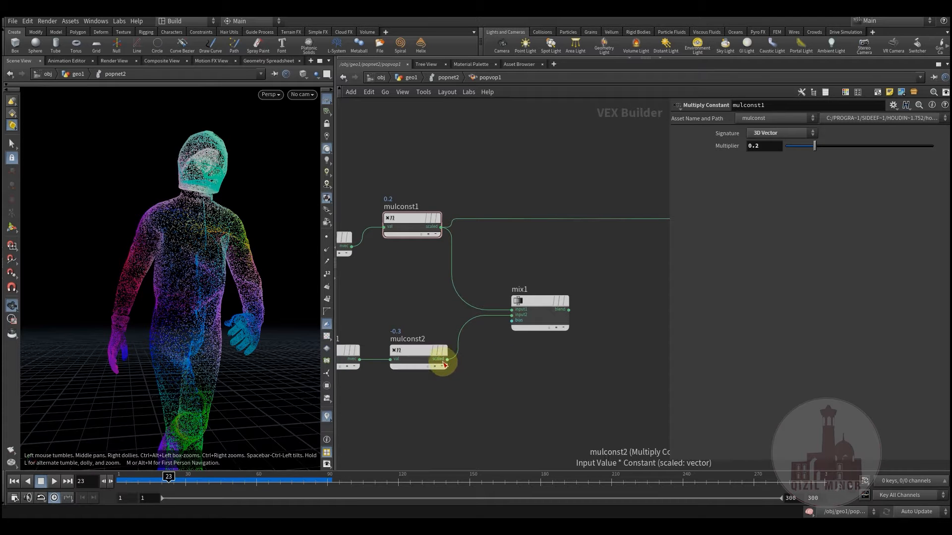
left_click(120, 483)
left_click(447, 359)
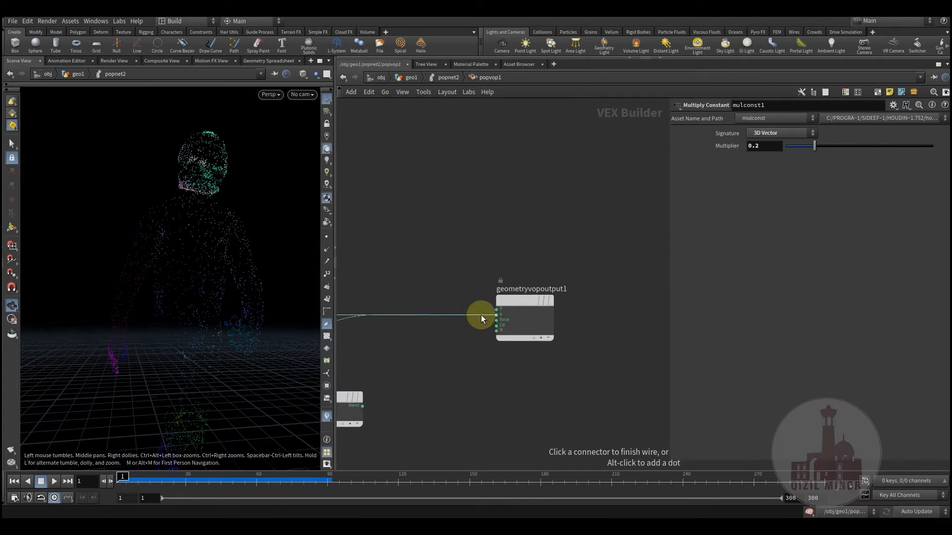
left_click(481, 314)
middle_click_drag(485, 390, 556, 347)
middle_click_drag(437, 379, 436, 398)
Set the mulconst2 multiplier to 0.3
mouse_move(193, 283)
left_mouse_down("alt")
mouse_move(185, 269)
mouse_move(194, 273)
left_mouse_up("alt")
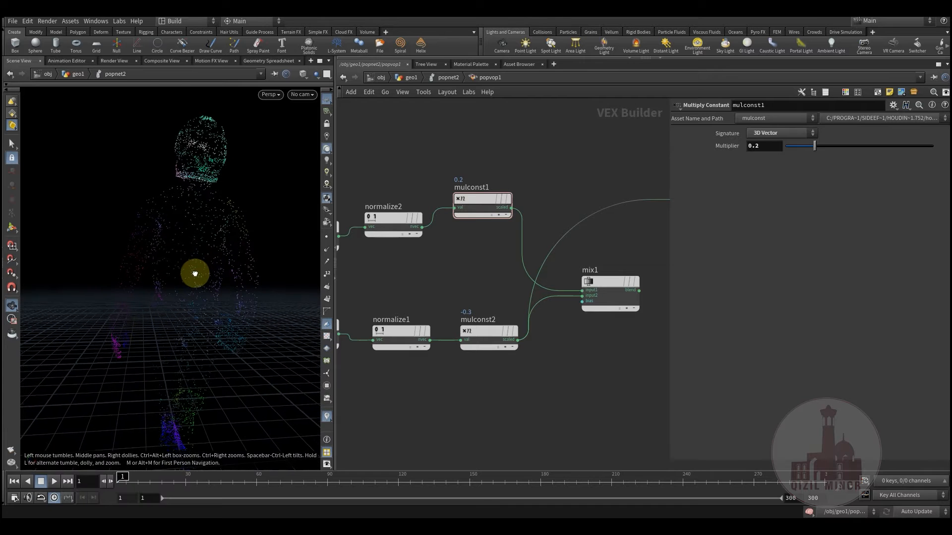
left_click(490, 331)
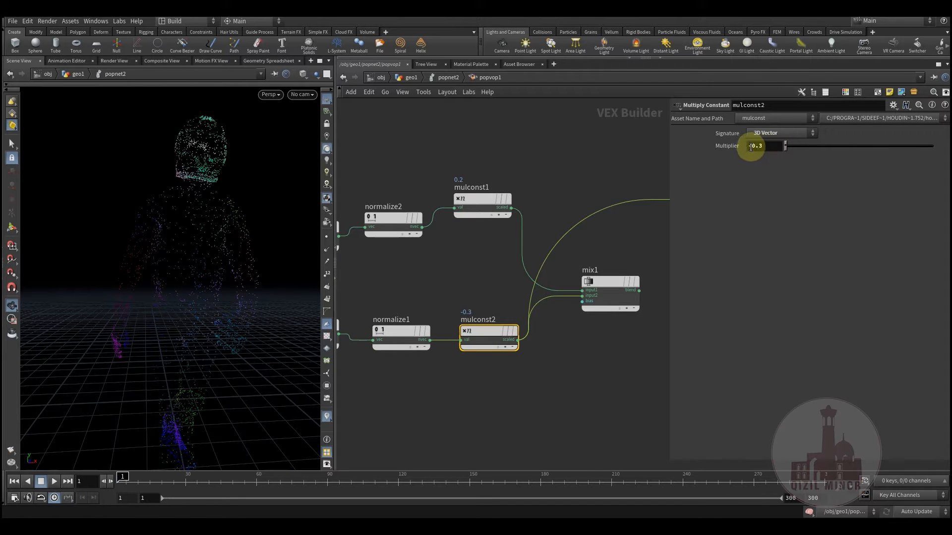
key("BackSpace")
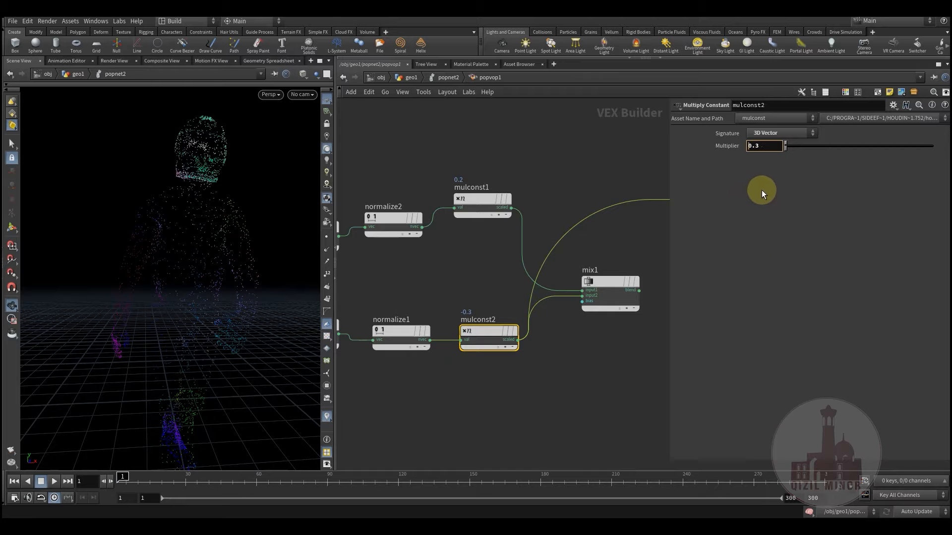
left_click(523, 378)
Simulate up to frame 60 and examine how the particles flow over the body at earlier frames
left_click(125, 480)
left_click_drag(125, 479, 259, 483)
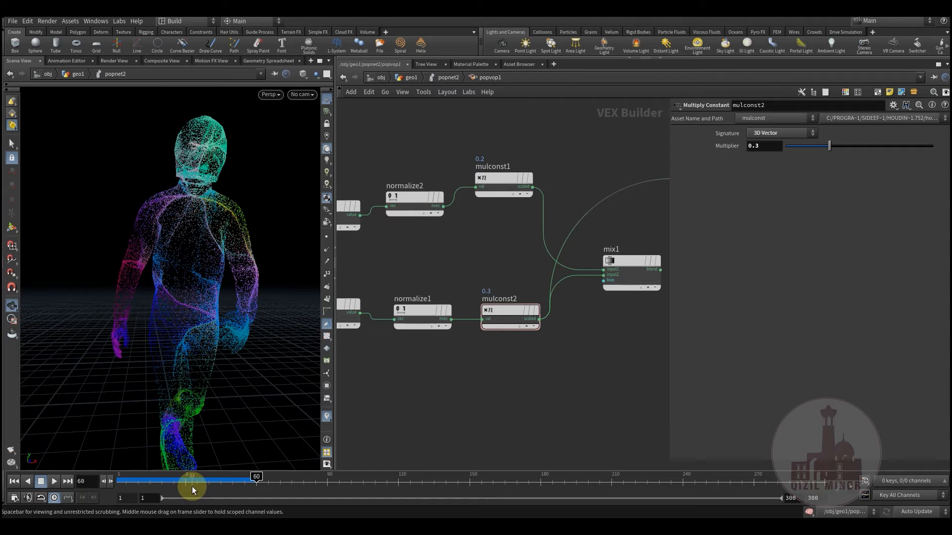
mouse_move(159, 480)
left_mouse_down()
mouse_move(121, 481)
mouse_move(163, 479)
left_mouse_up()
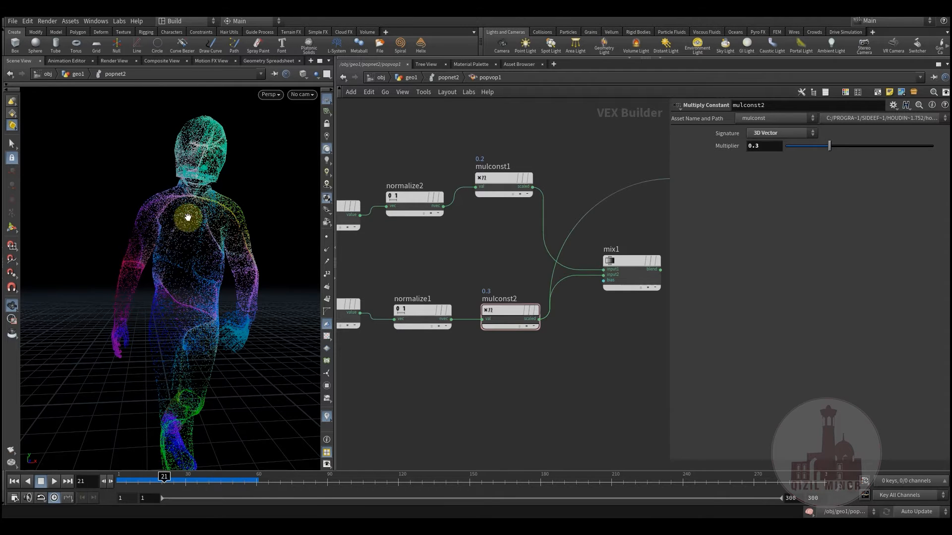
left_click_drag(144, 478, 202, 473)
left_click_drag(184, 279, 193, 273)
mouse_move(167, 479)
left_mouse_down()
mouse_move(135, 482)
mouse_move(208, 478)
mouse_move(166, 478)
left_mouse_up()
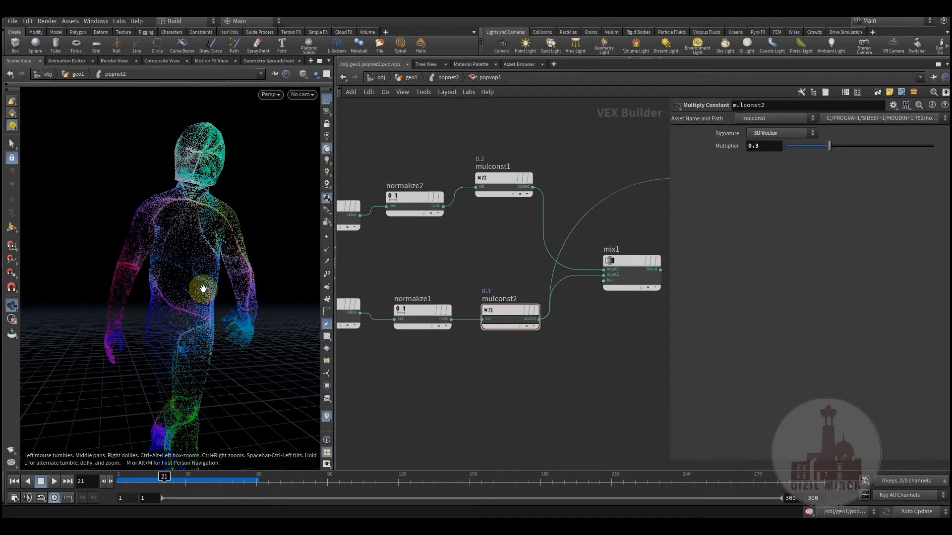
left_click_drag(204, 288, 232, 296)
middle_click_drag(468, 353, 367, 357)
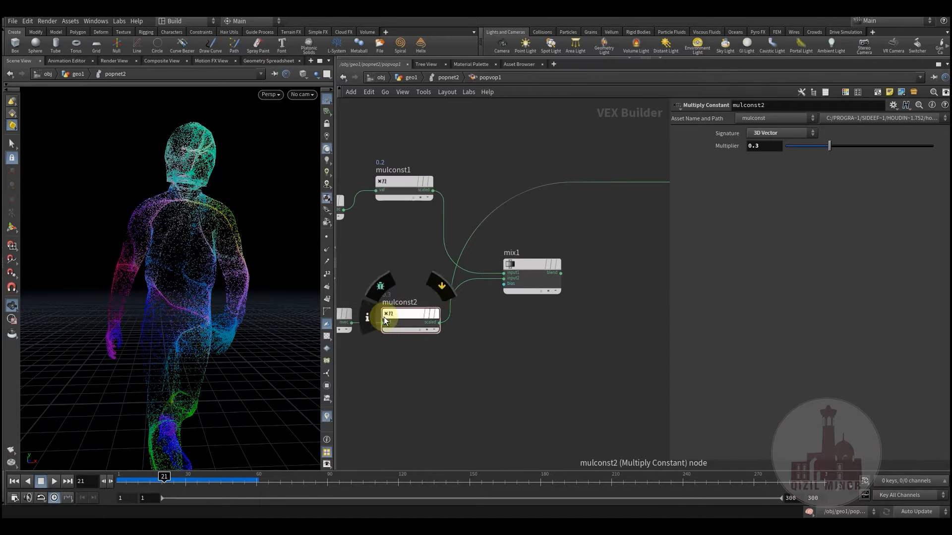
Wire mix1's blend output into the v input of geometryvopoutput1 and show the mix1 bias setting
middle_click_drag(548, 358, 586, 400)
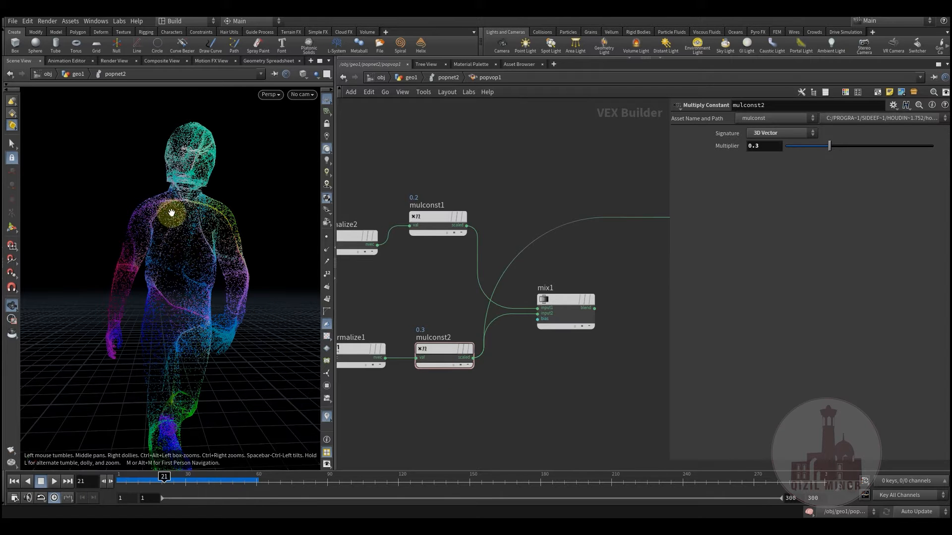
middle_click_drag(611, 340, 485, 370)
left_click(468, 340)
left_click(600, 248)
middle_click_drag(435, 368, 459, 328)
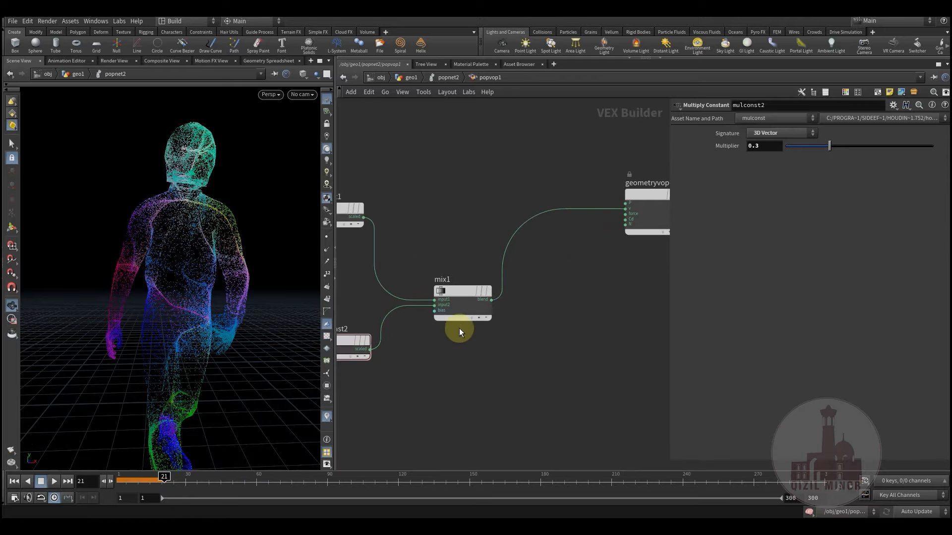
left_click(453, 290)
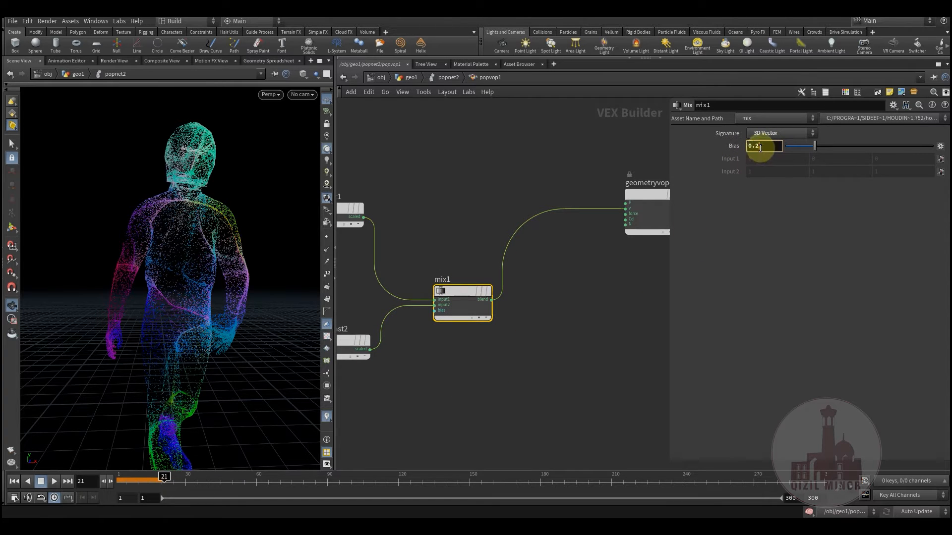
Set the mulconst2 multiplier to -0.3 to reverse the second velocity feeding mix1
middle_click_drag(521, 376, 564, 380)
left_click(404, 338)
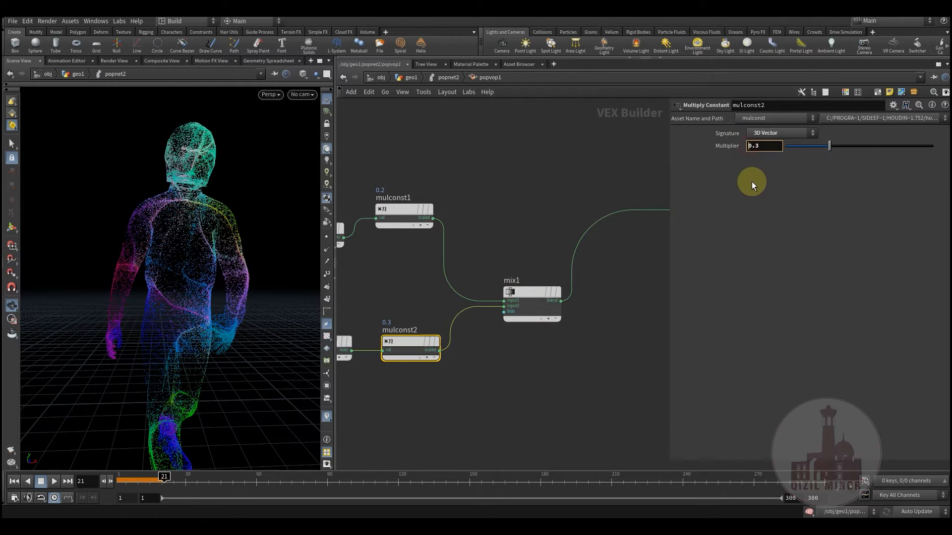
type("-")
left_click(570, 356)
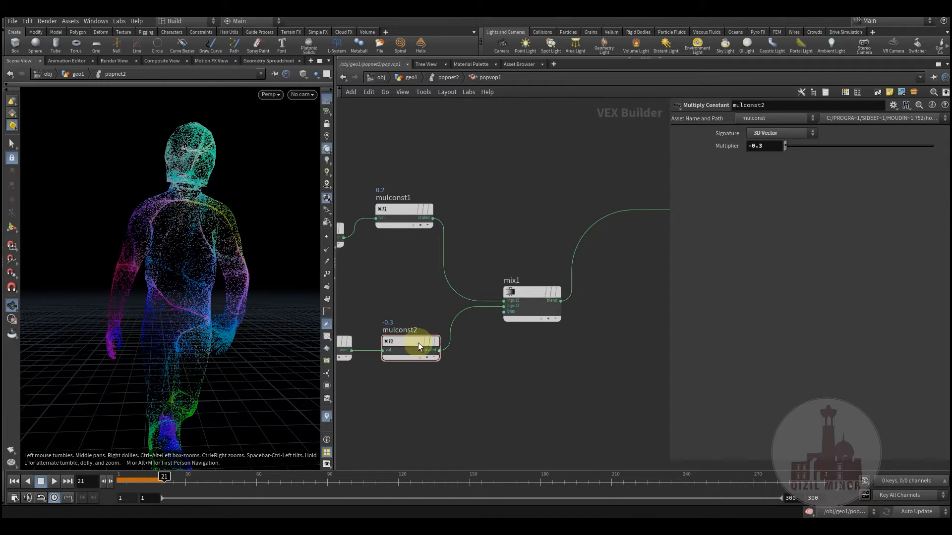
left_click_drag(399, 338, 405, 339)
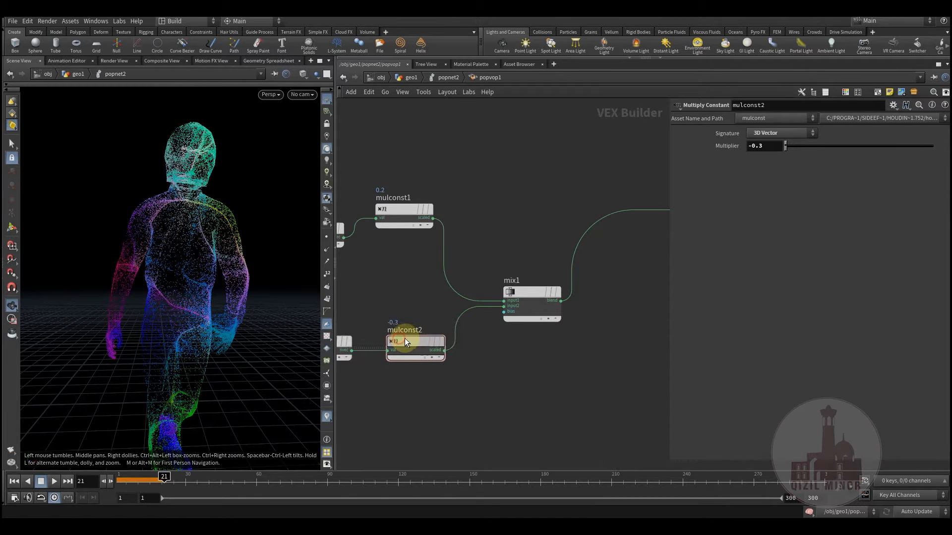
left_click(529, 295)
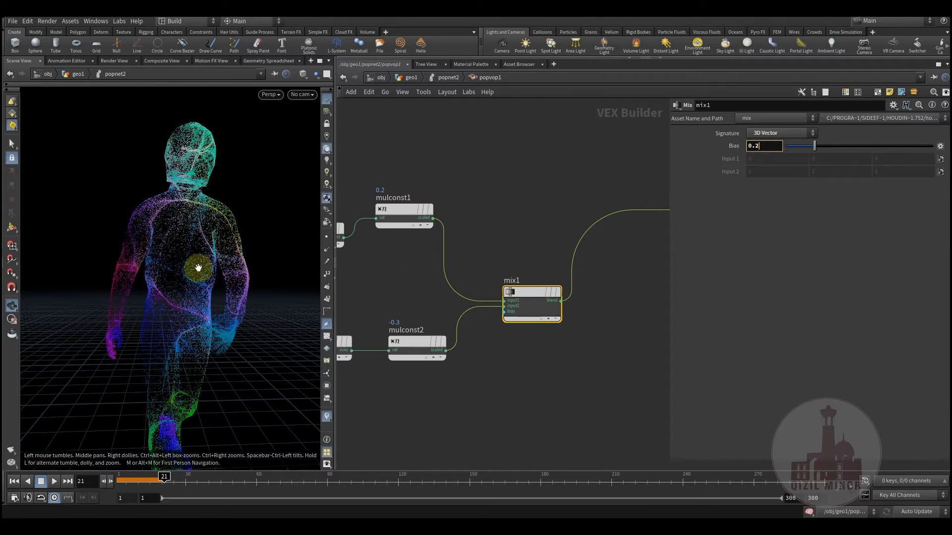
left_click(409, 340)
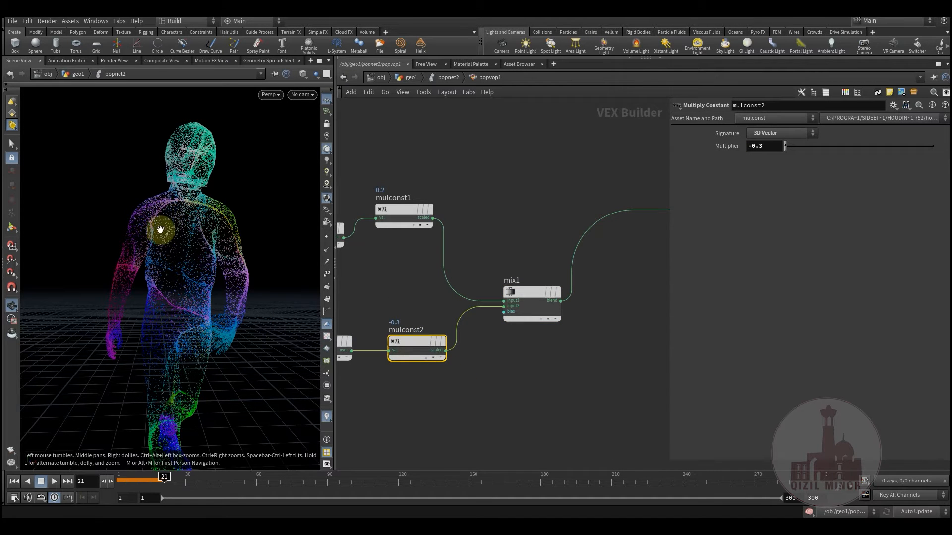
Simulate from frame 1 up to frame 93 and examine how the mixed velocities move particles across the torso
left_click(124, 479)
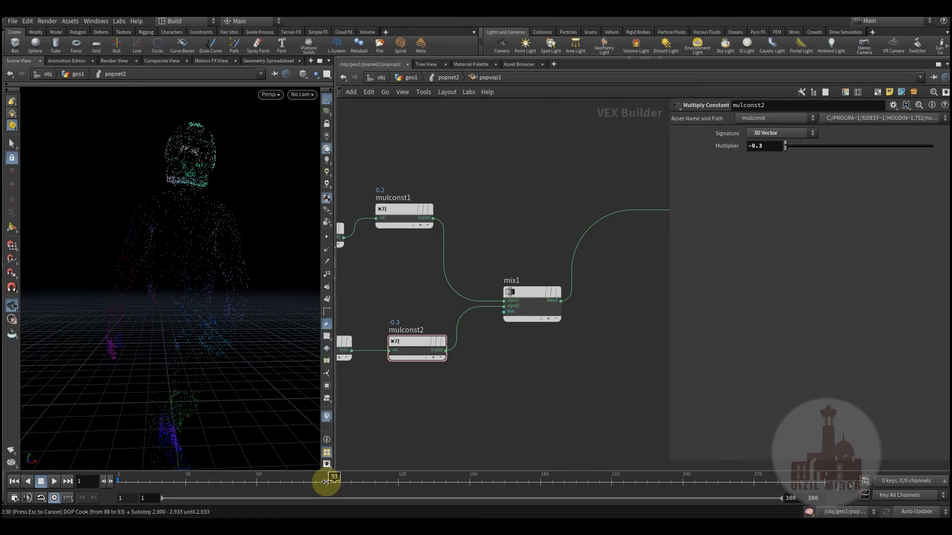
left_click_drag(329, 480, 233, 476)
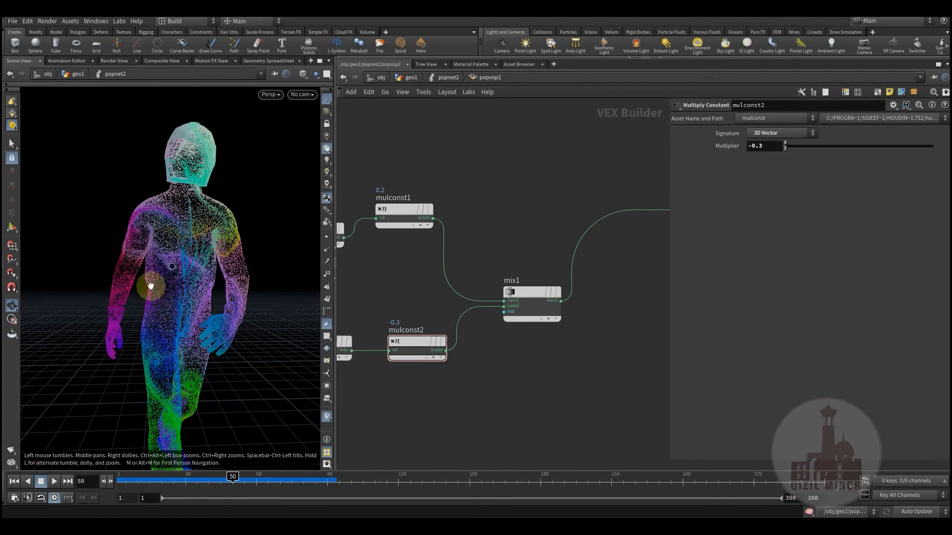
right_click_drag(151, 285, 251, 278)
left_click_drag(251, 278, 176, 400)
left_click_drag(127, 484, 223, 480)
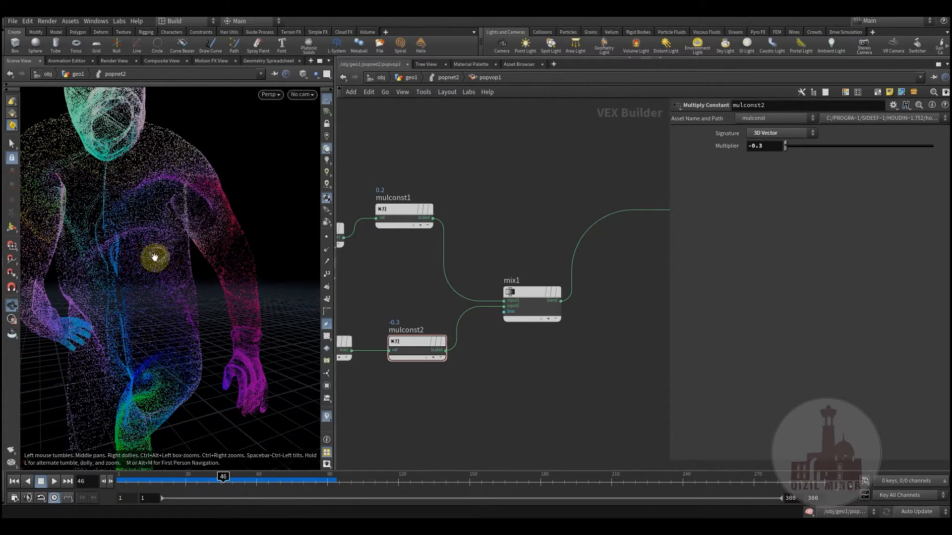
left_click_drag(159, 480, 293, 497)
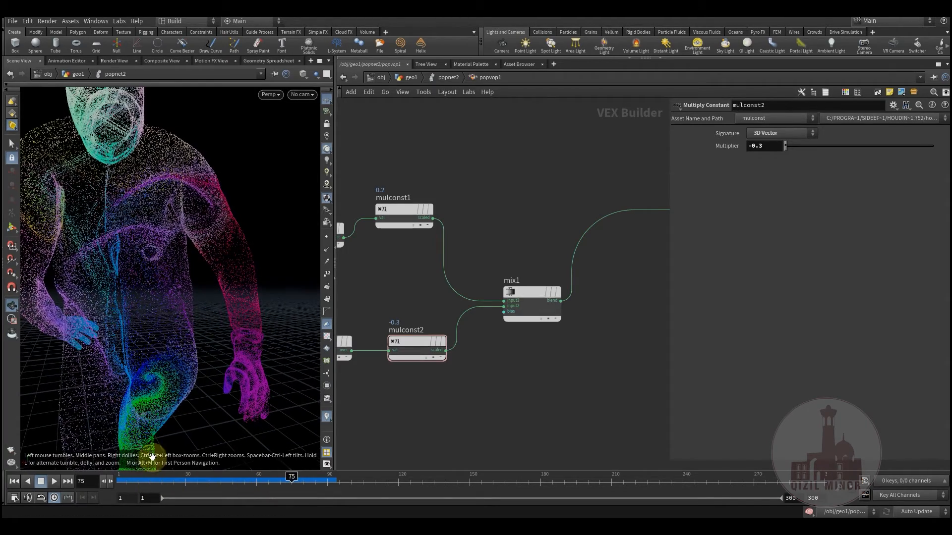
left_click_drag(144, 481, 290, 490)
Extend the simulation to frame 97 and scrub through it, examining the particle flow around the hips and knees
left_click_drag(173, 389, 79, 407)
middle_click_drag(80, 407, 79, 385)
right_click_drag(80, 384, 153, 370)
left_click_drag(153, 370, 62, 354)
left_click_drag(132, 482, 344, 484)
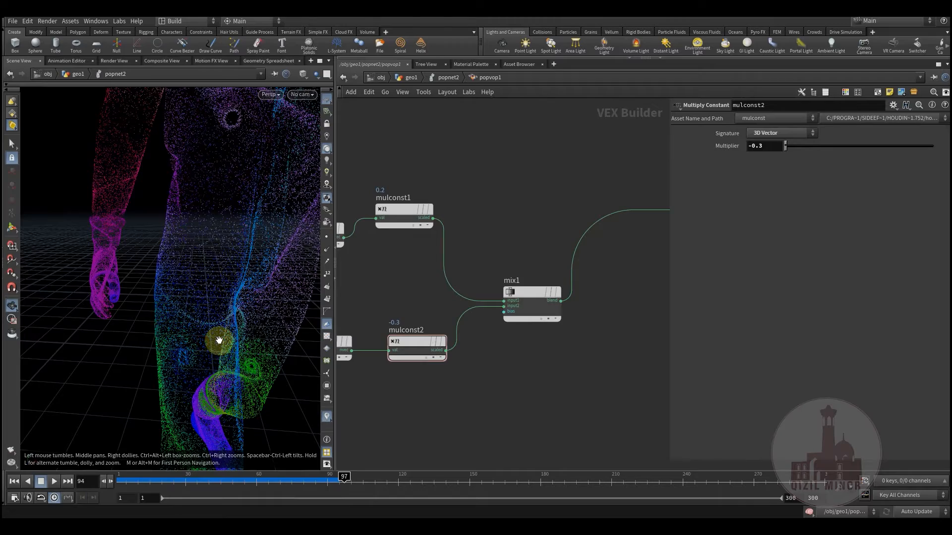
mouse_move(213, 352)
left_mouse_down()
mouse_move(233, 346)
mouse_move(218, 351)
left_mouse_up()
left_click_drag(164, 479, 323, 478)
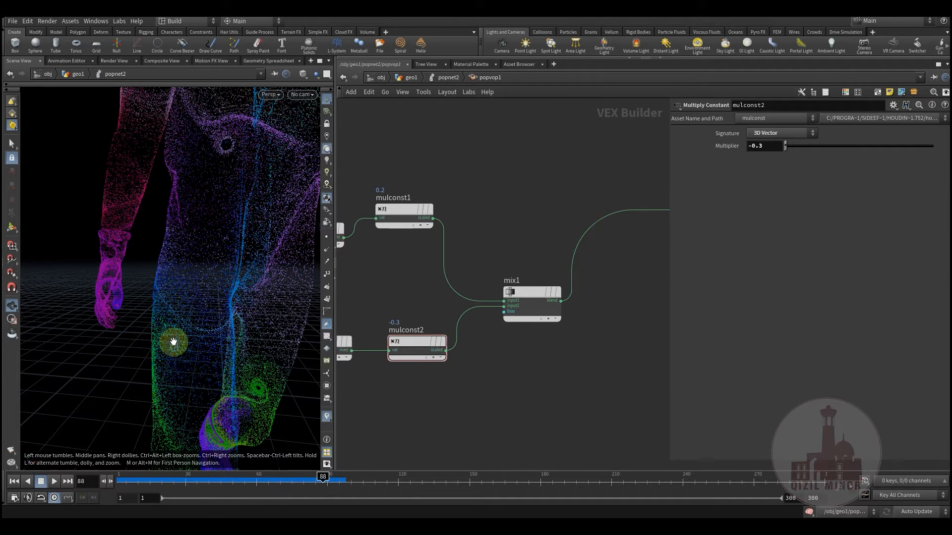
left_click_drag(135, 485, 294, 460)
Examine the particle patterns at frame 82 on the whole figure from the side and on the torso
left_click_drag(200, 374, 79, 385)
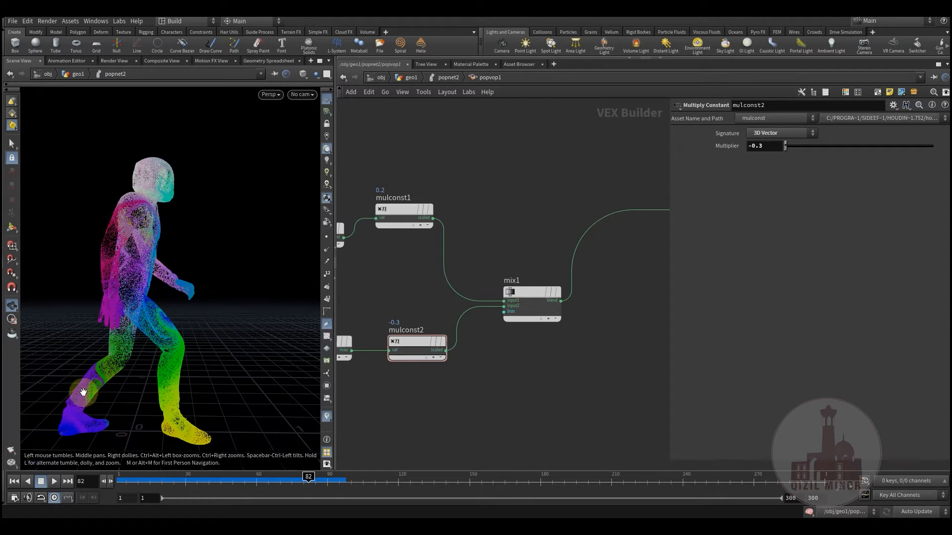
left_click_drag(70, 435, 196, 195)
left_click_drag(208, 344, 269, 300)
right_click_drag(166, 278, 298, 292)
left_click_drag(184, 290, 227, 278)
Return to frame 1 and go back up to the geo1 network
middle_click_drag(458, 157, 460, 168)
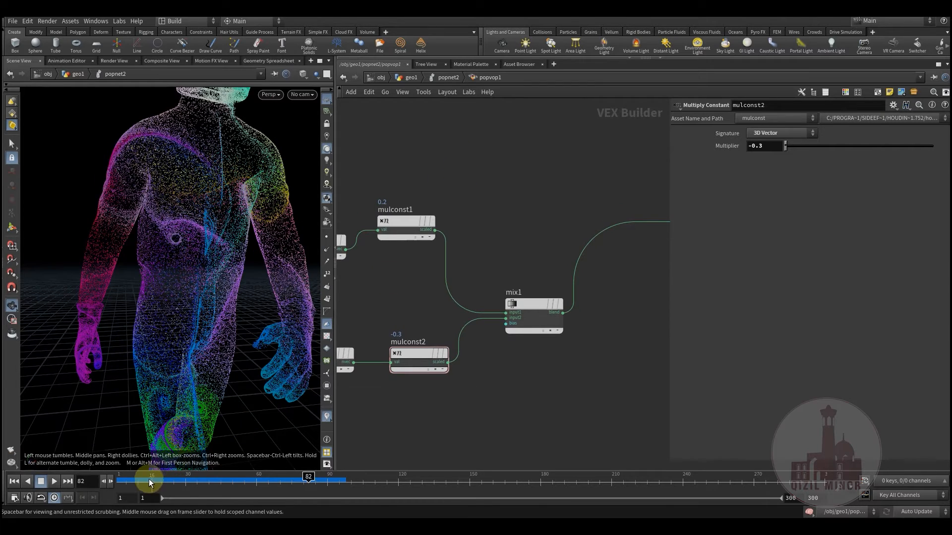
left_click_drag(149, 482, 118, 480)
middle_click_drag(475, 228, 474, 291)
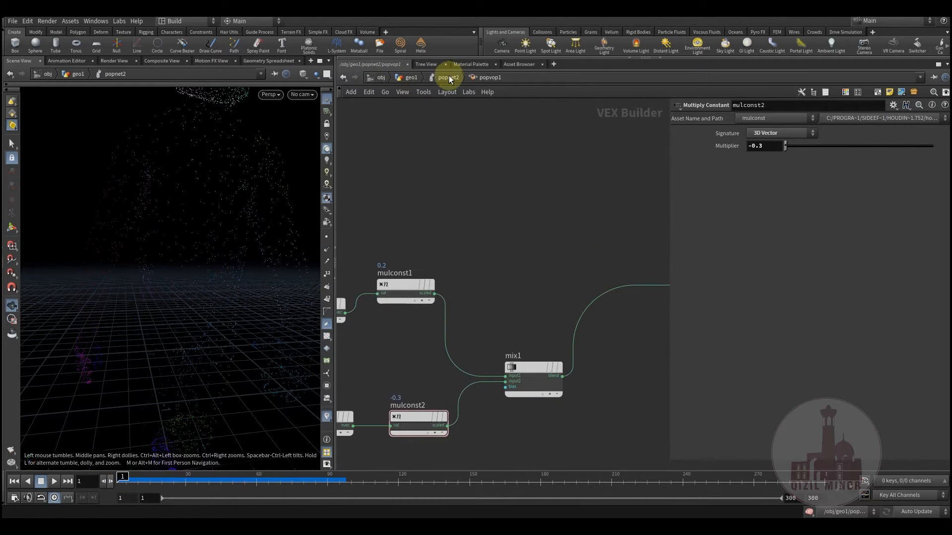
left_click(450, 79)
left_click(414, 77)
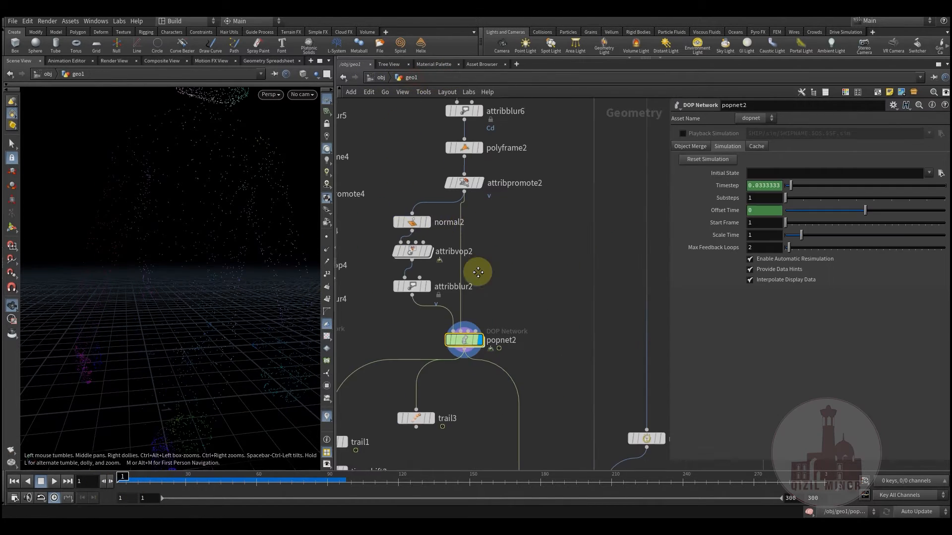
Set the noise element size of attribnoise2 to 0.5
middle_click_drag(478, 271, 467, 371)
middle_click_drag(391, 201, 391, 234)
left_click(454, 210)
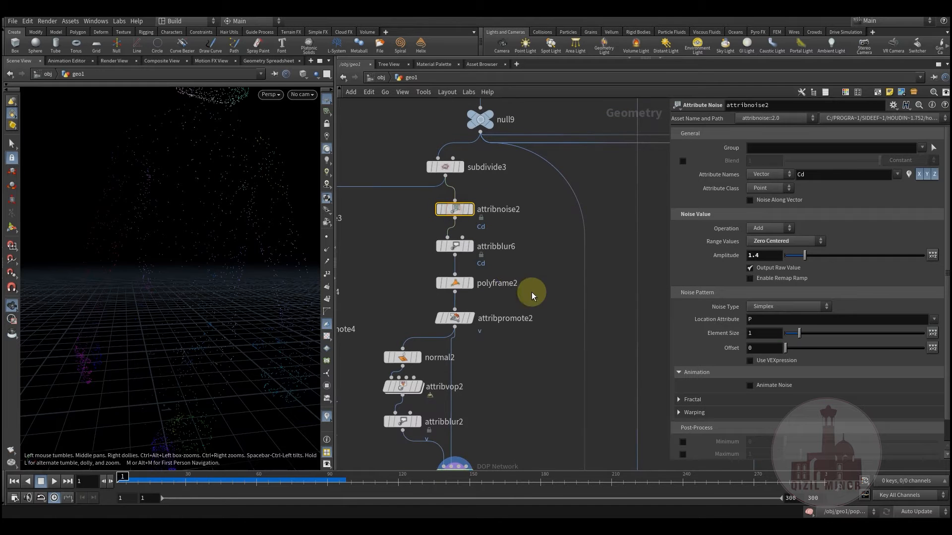
middle_click_drag(531, 293, 490, 300)
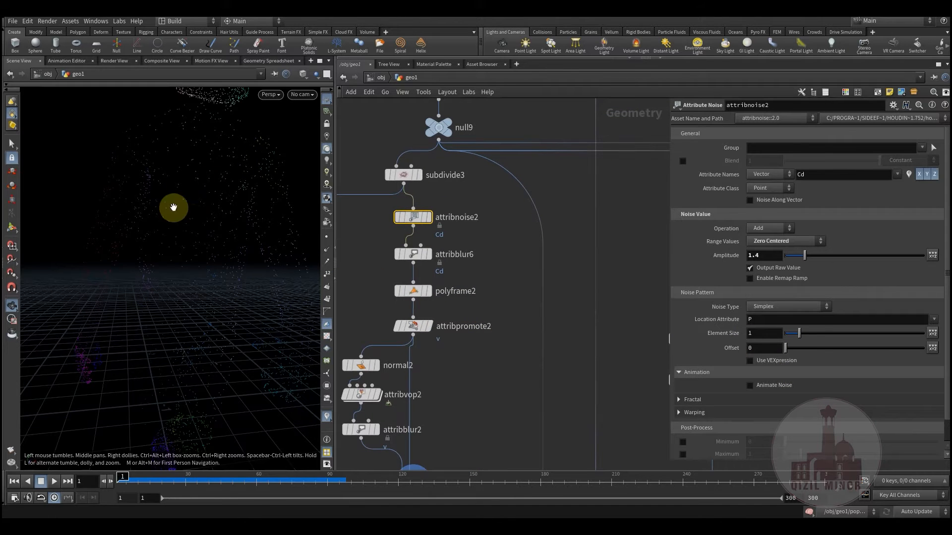
left_click_drag(795, 337, 792, 333)
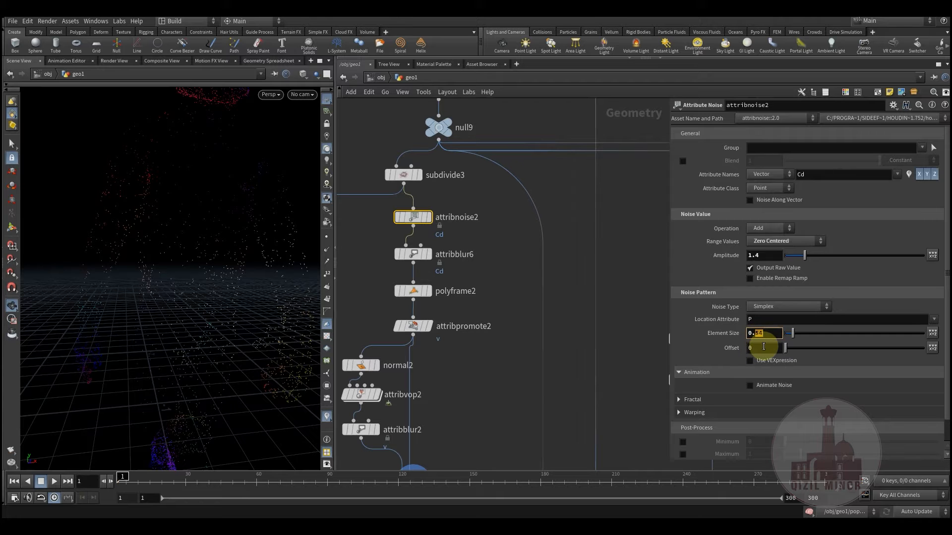
type("5")
left_click(491, 367)
Display attribnoise2 and inspect its colour noise pattern on the character's body
middle_click_drag(484, 383, 483, 415)
left_click(430, 255)
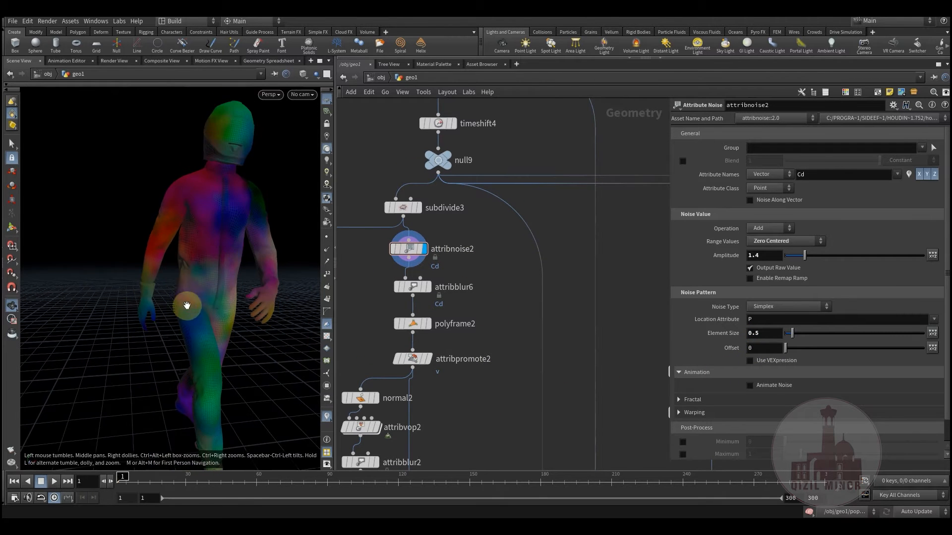
mouse_move(169, 262)
left_mouse_down()
mouse_move(179, 244)
mouse_move(168, 265)
left_mouse_up()
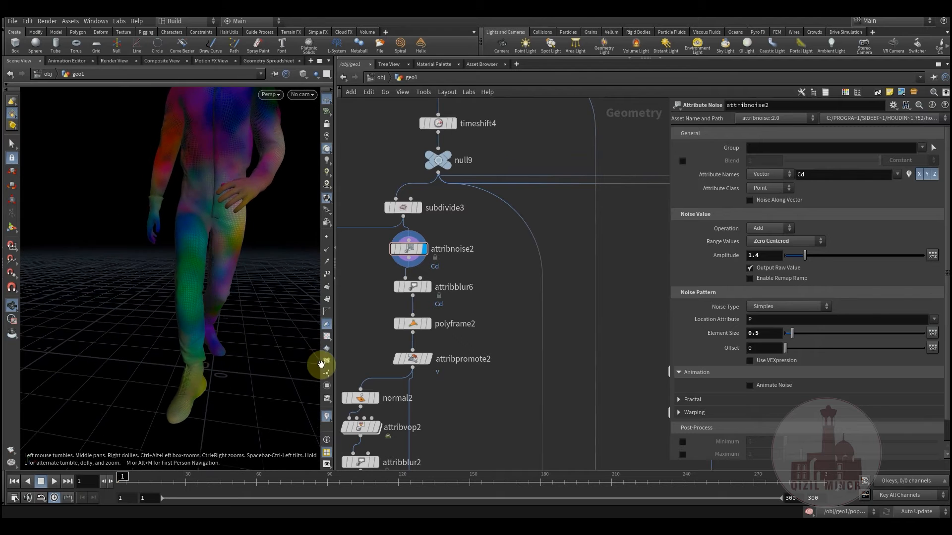
Display popnet2 again and open its dynamics network
middle_click_drag(504, 330, 487, 260)
middle_click_drag(473, 385, 493, 263)
mouse_move(424, 332)
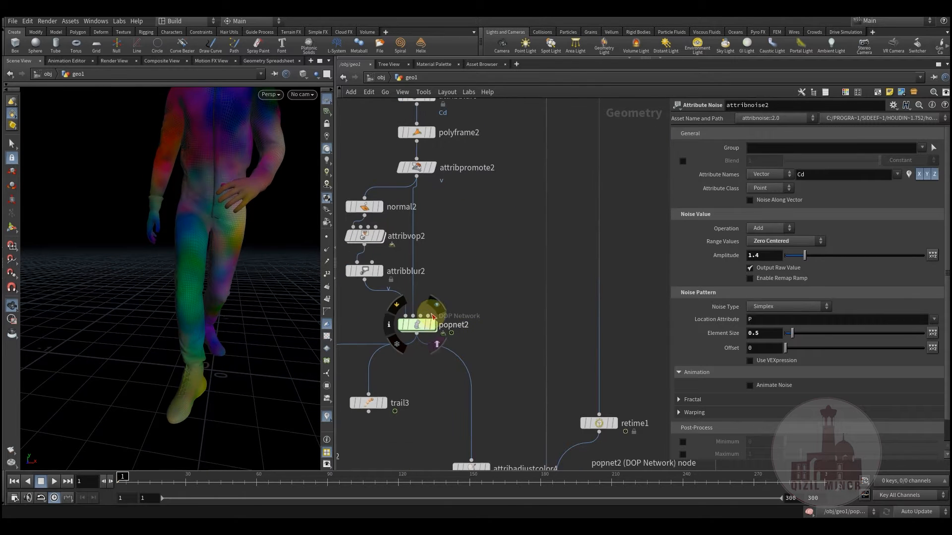
left_click(437, 306)
double_click(426, 325)
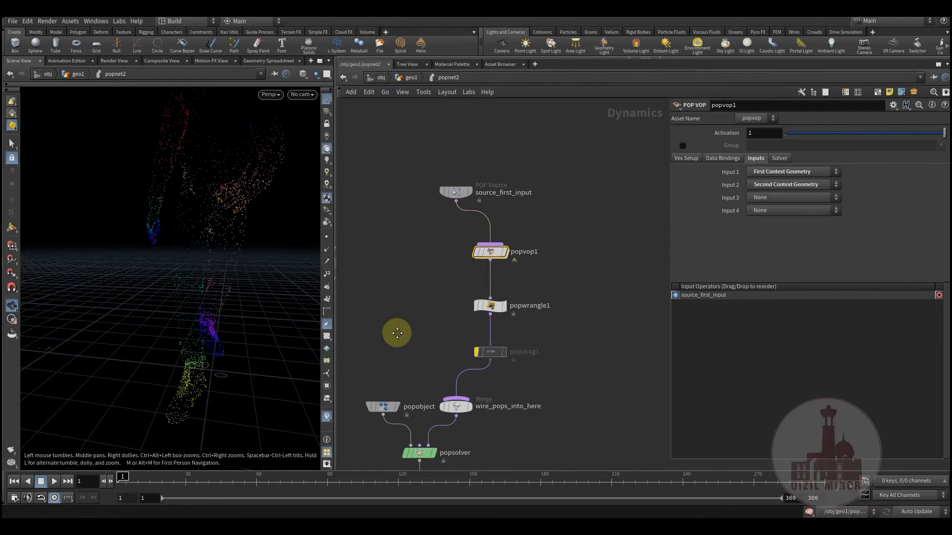
Simulate up to frame 90 with the finer noise and examine the particles up close at frame 40
middle_click_drag(407, 322, 396, 347)
middle_click_drag(241, 259, 234, 300)
left_click_drag(233, 300, 239, 331)
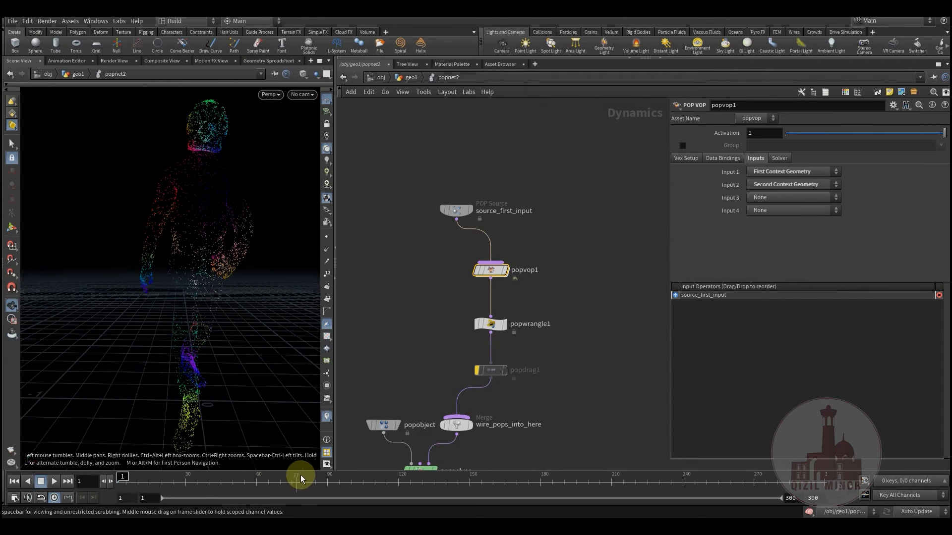
left_click(328, 483)
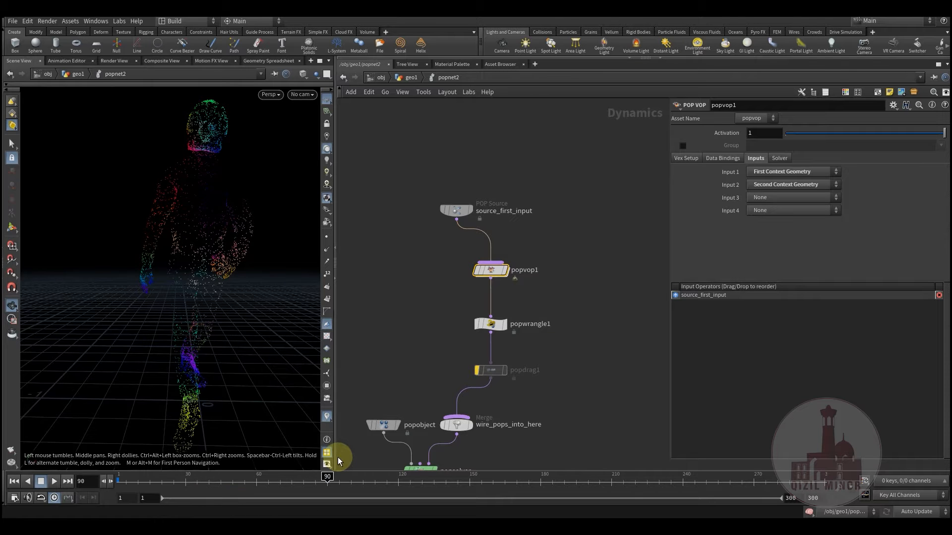
left_click_drag(166, 269, 184, 347)
left_click_drag(147, 483, 208, 479)
left_click_drag(153, 291, 194, 281)
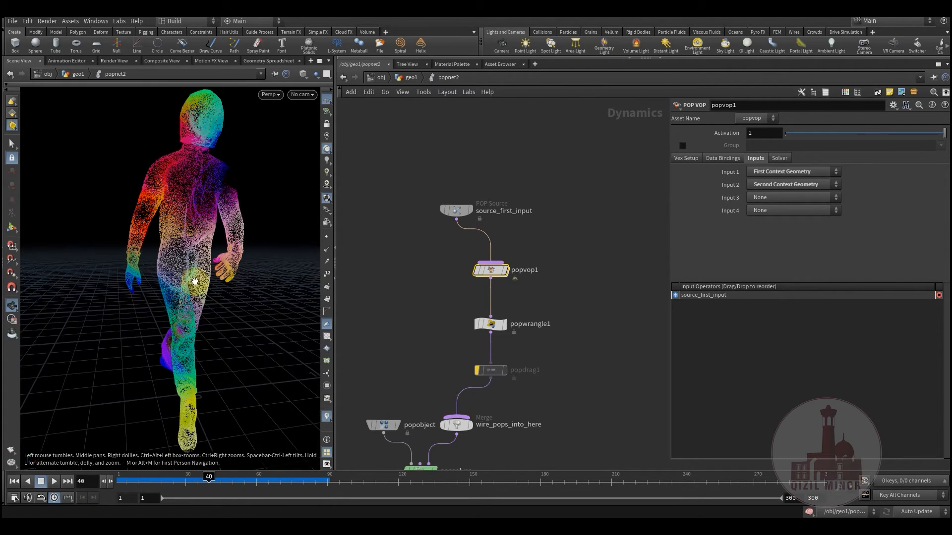
middle_click_drag(187, 245, 190, 301)
right_click_drag(159, 299, 223, 298)
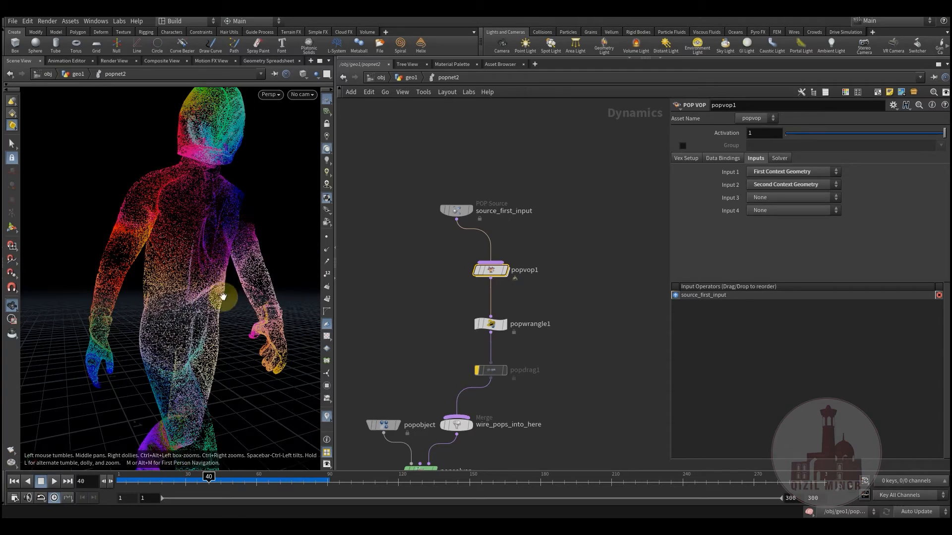
Extend the simulation to frame 94 and review the particle flow on the figure from several angles
left_click_drag(174, 474, 316, 478)
left_click_drag(150, 312, 114, 357)
left_click_drag(225, 484, 331, 490)
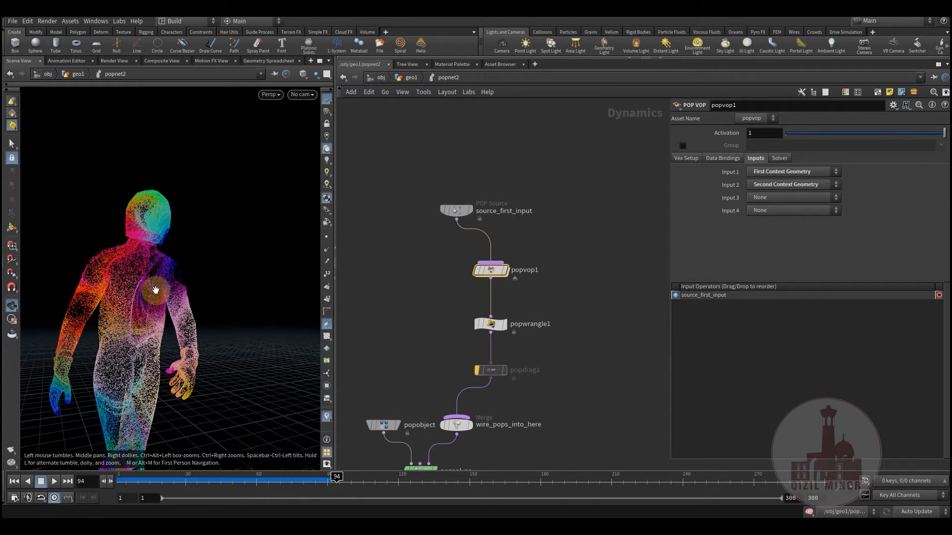
left_click_drag(128, 302, 143, 225)
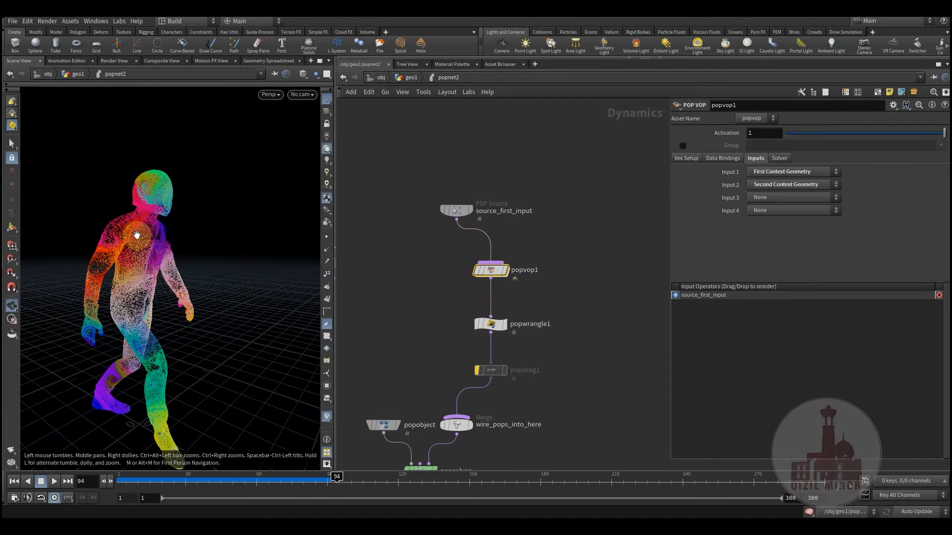
left_click_drag(155, 276, 138, 259)
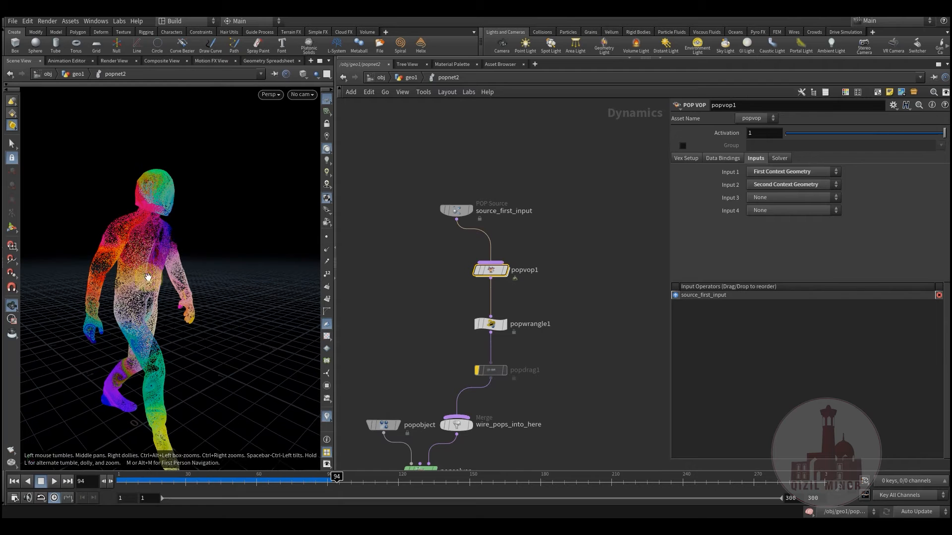
left_click_drag(128, 226, 120, 242)
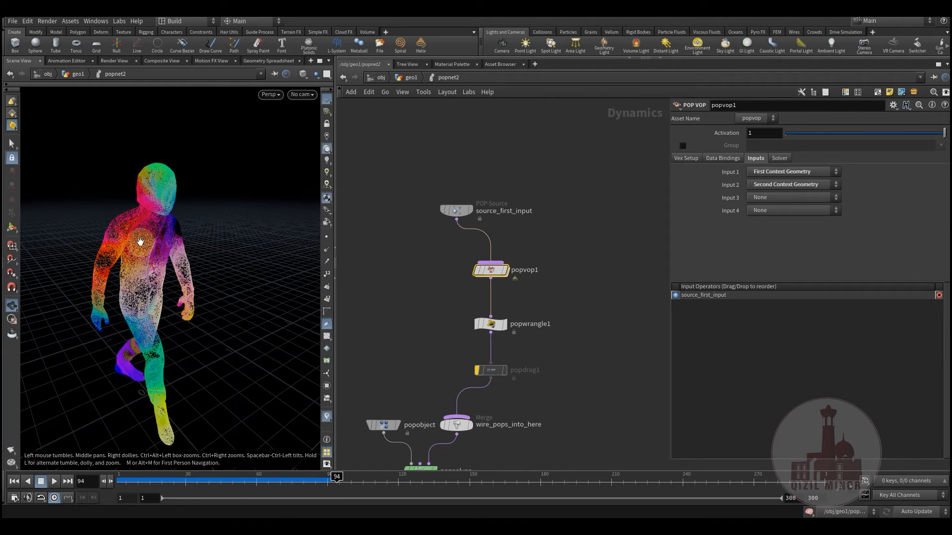
left_click_drag(161, 236, 159, 183)
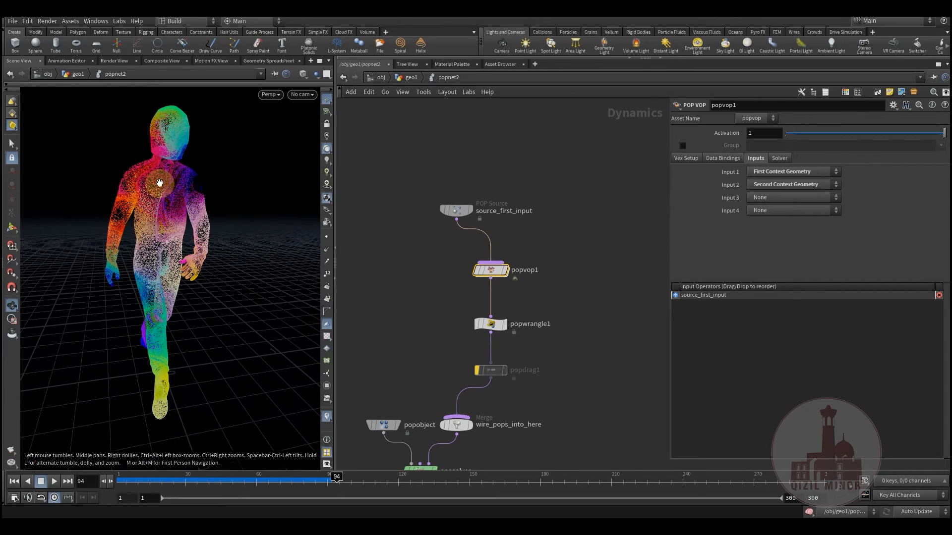
left_click_drag(127, 227, 179, 269)
Return the particle simulation to frame 1 with the popvop1 node chain in view
left_click_drag(153, 478, 122, 481)
middle_click_drag(365, 334, 351, 300)
scroll(370, 306, "up", 3)
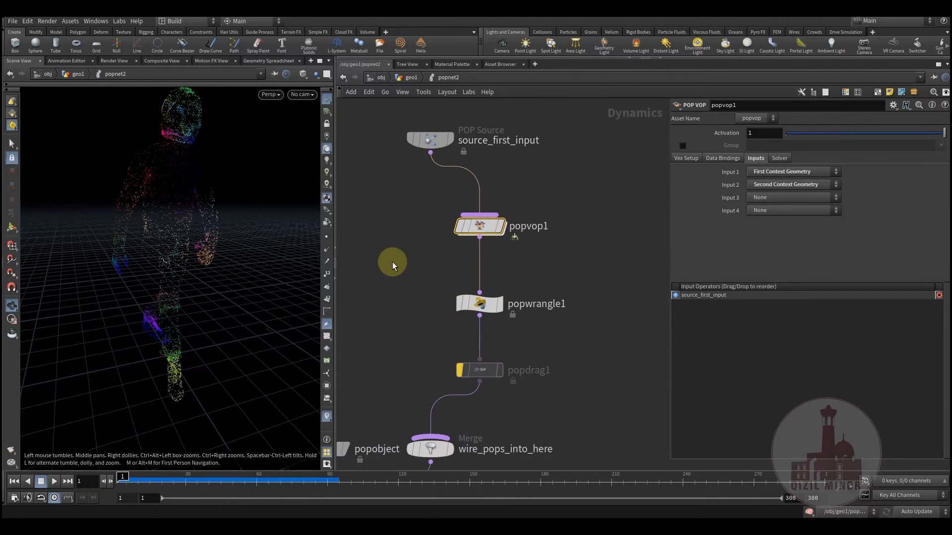
Line up popvop1 beneath source_first_input and bypass the popwrangle1 node
middle_click_drag(392, 263, 378, 308)
left_click_drag(453, 276, 414, 273)
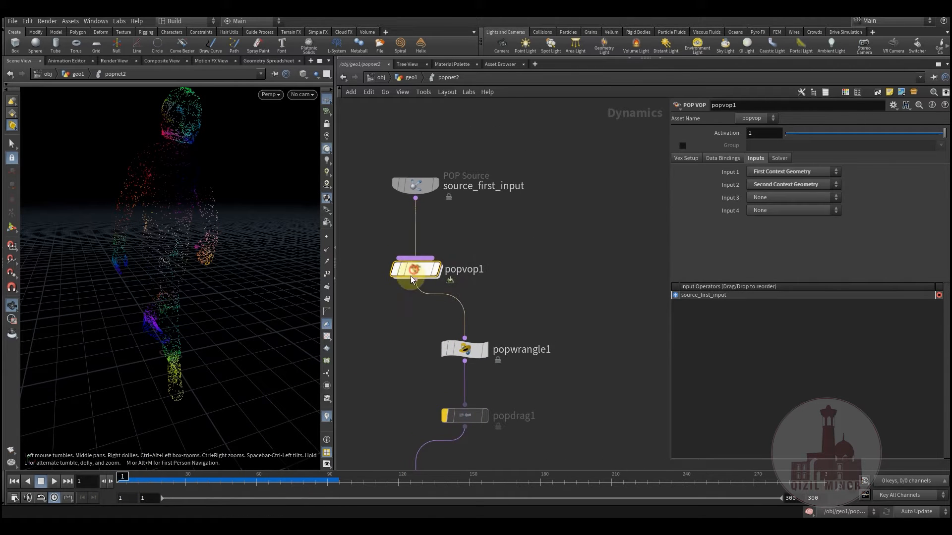
left_click_drag(165, 215, 171, 183)
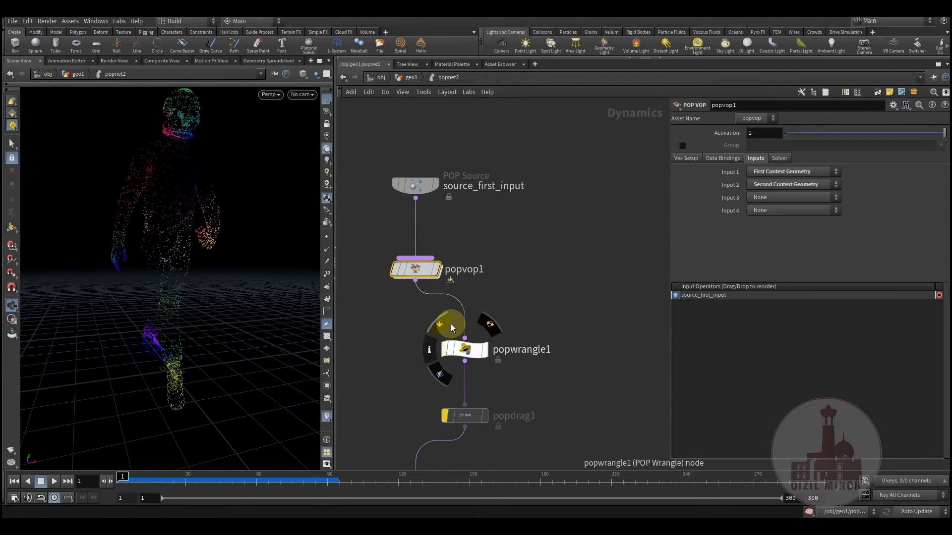
left_click(450, 324)
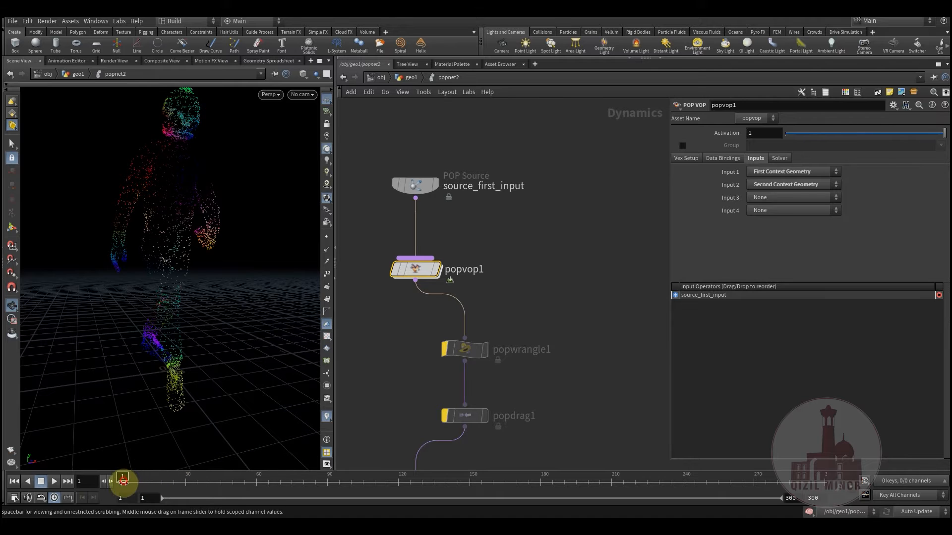
Simulate the particles to frame 35 with popwrangle1 bypassed and watch how they move off the body
left_click(130, 484)
mouse_move(469, 353)
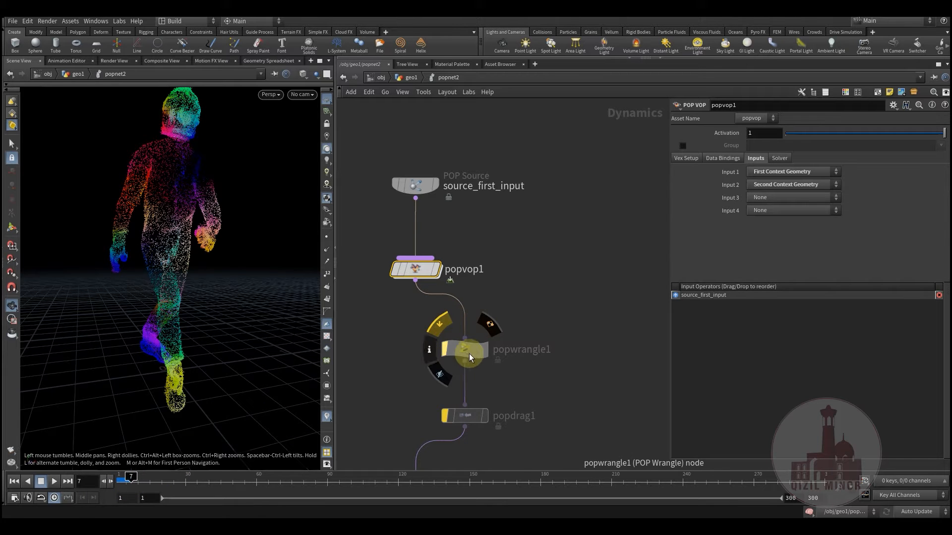
mouse_move(490, 354)
left_mouse_down()
mouse_move(515, 353)
mouse_move(459, 356)
mouse_move(497, 352)
left_mouse_up()
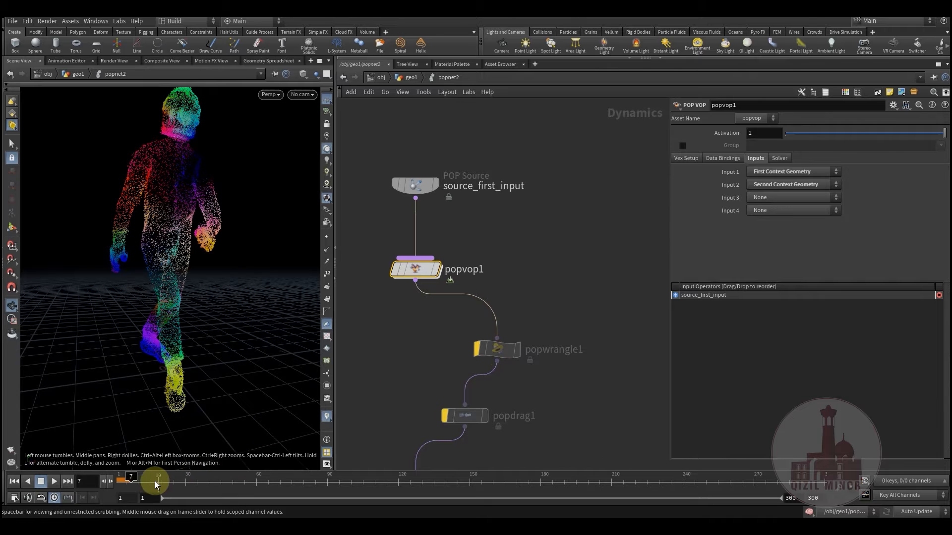
mouse_move(124, 481)
left_mouse_down()
mouse_move(96, 479)
mouse_move(166, 479)
left_mouse_up()
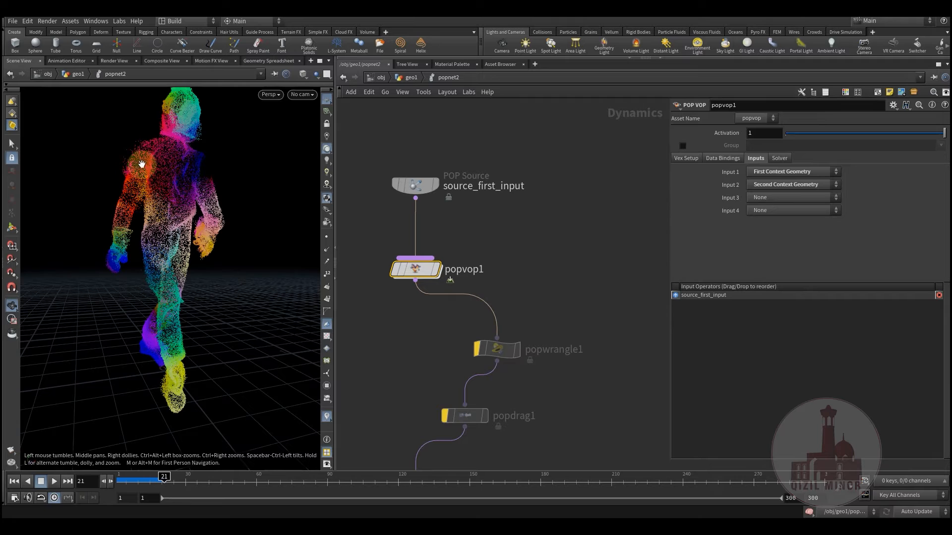
left_click_drag(163, 157, 178, 243)
left_click_drag(133, 478, 160, 479)
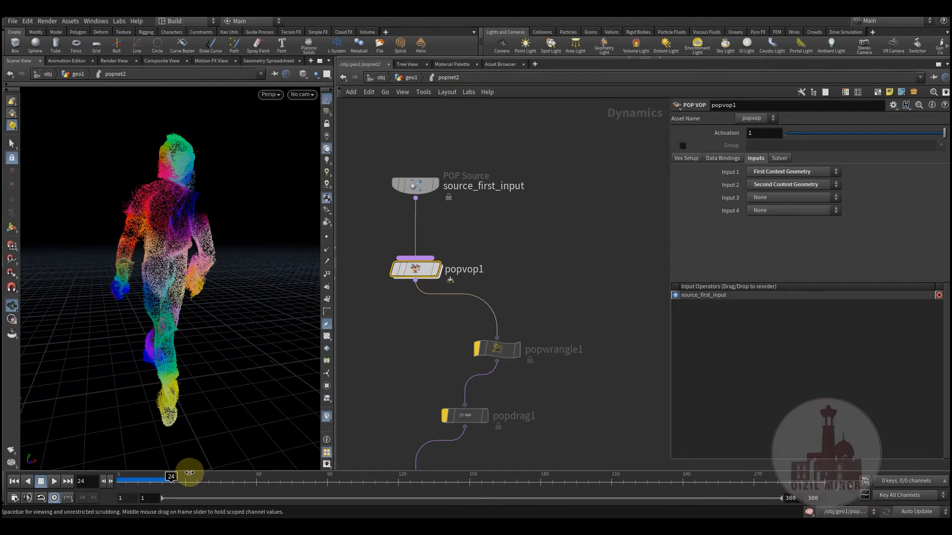
left_click_drag(196, 471, 197, 477)
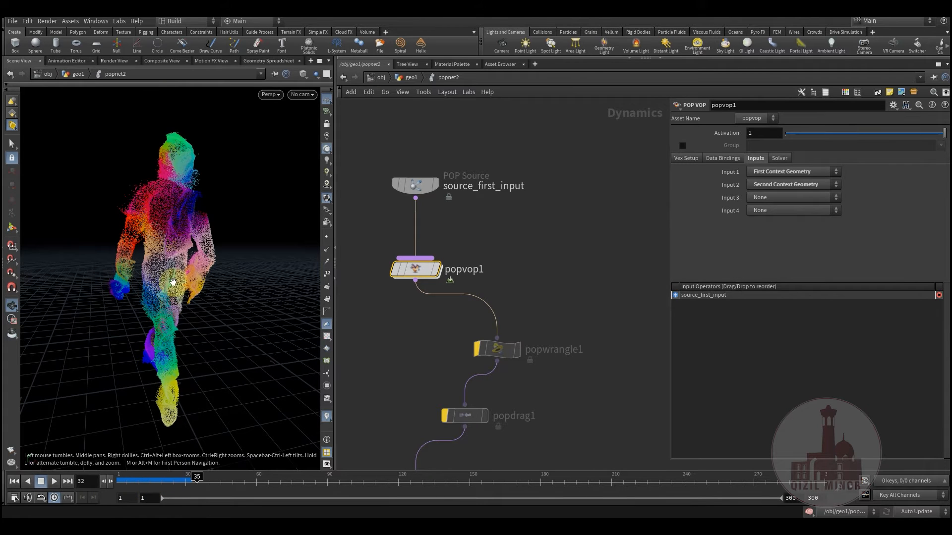
Review the unconstrained particles from several angles, extend the simulation to frame 45 and return to frame 1
left_click_drag(163, 236, 184, 225)
left_click_drag(167, 490, 189, 476)
mouse_move(155, 308)
left_mouse_down()
mouse_move(183, 306)
mouse_move(148, 311)
left_mouse_up()
left_click_drag(159, 249, 208, 212)
left_click_drag(137, 250, 173, 274)
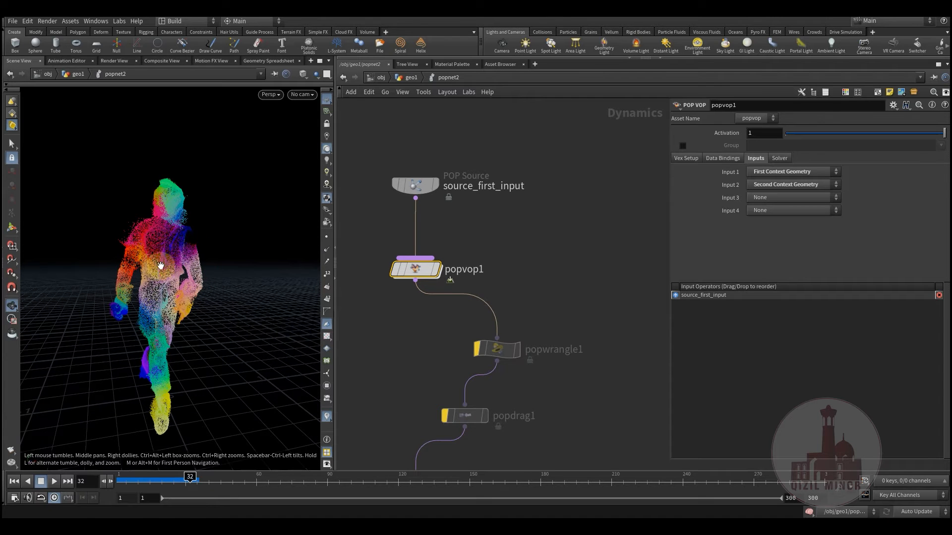
left_click_drag(159, 302, 179, 228)
left_click_drag(161, 483, 220, 487)
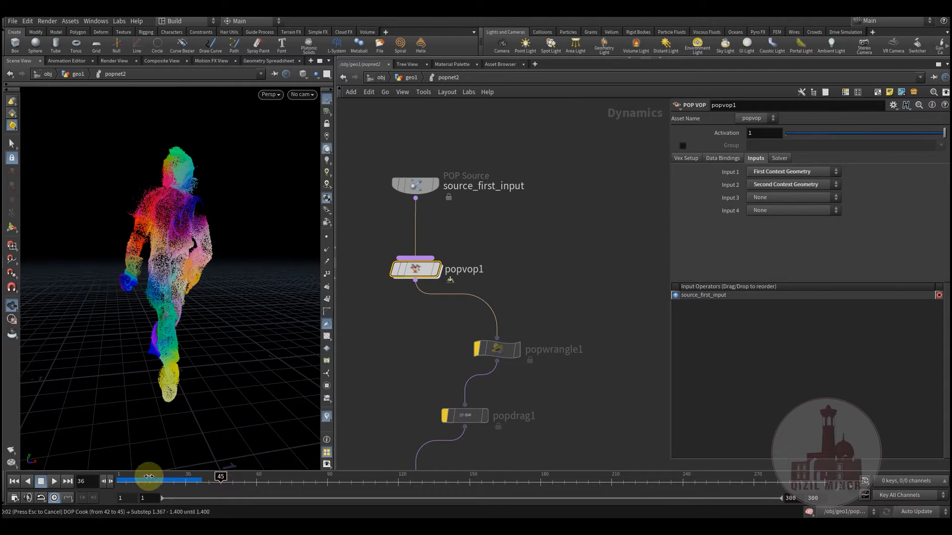
left_click_drag(151, 482, 88, 481)
Re-enable popwrangle1 and align it beneath popvop1
left_click_drag(496, 350, 424, 356)
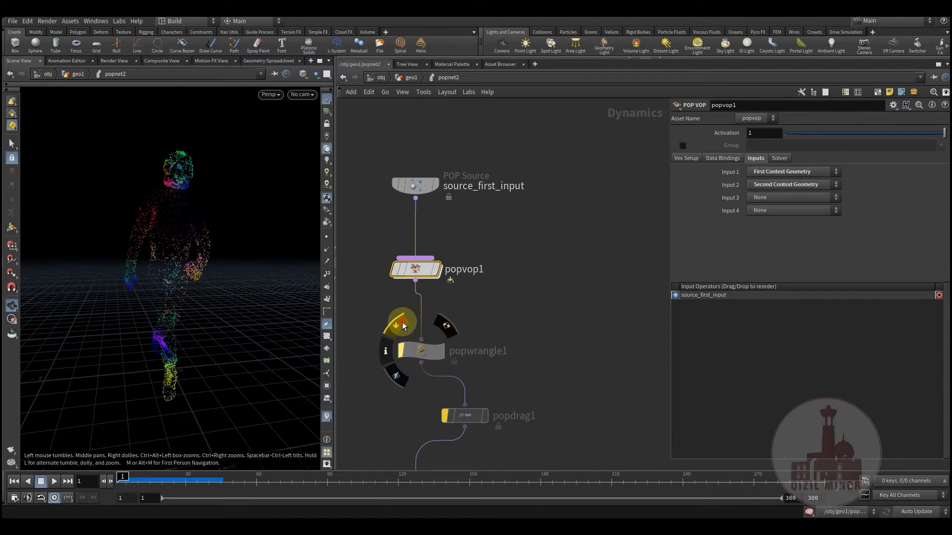
left_click(422, 349)
left_click_drag(771, 185, 695, 183)
left_click(722, 185)
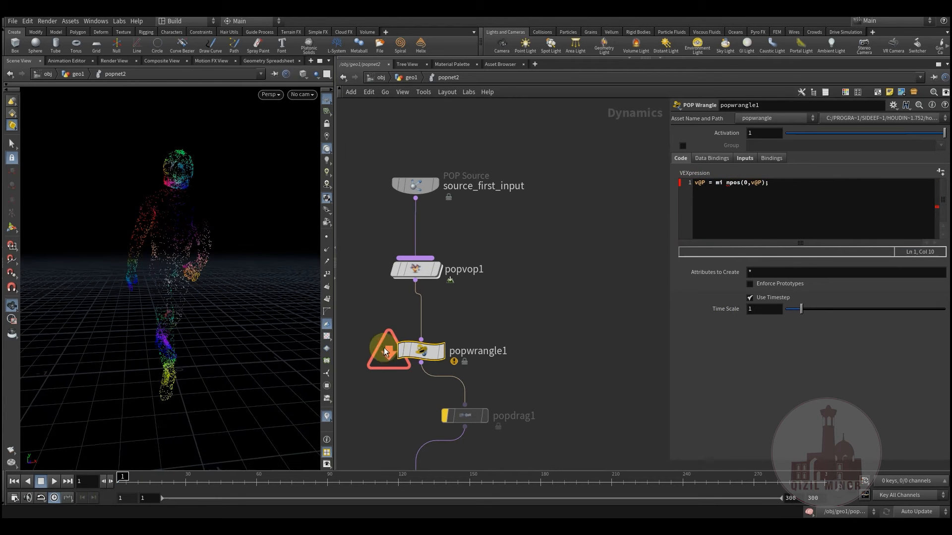
mouse_move(430, 355)
left_mouse_down()
mouse_move(426, 363)
mouse_move(438, 354)
mouse_move(418, 360)
left_mouse_up()
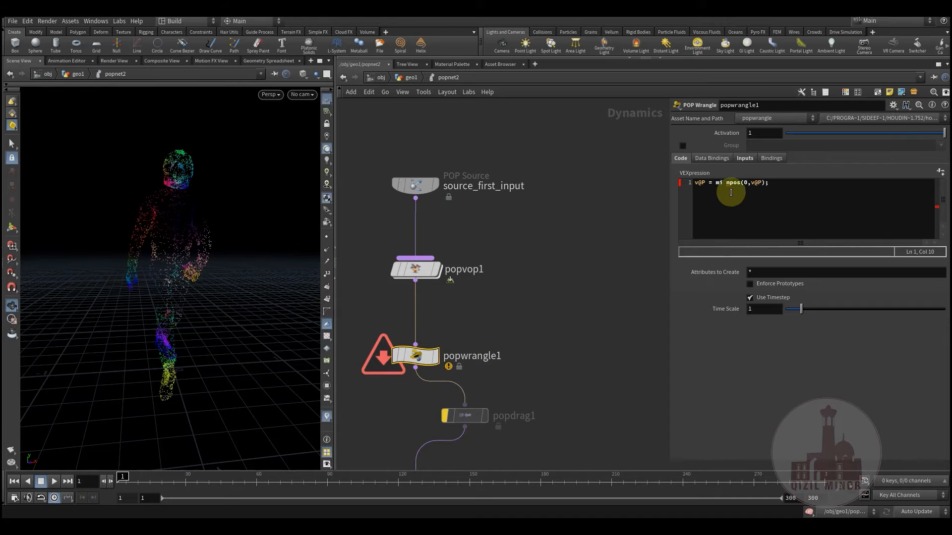
Restore the popwrangle1 expression to v@P = minpos(0,v@P); and review the node's input assignments
left_click(740, 205)
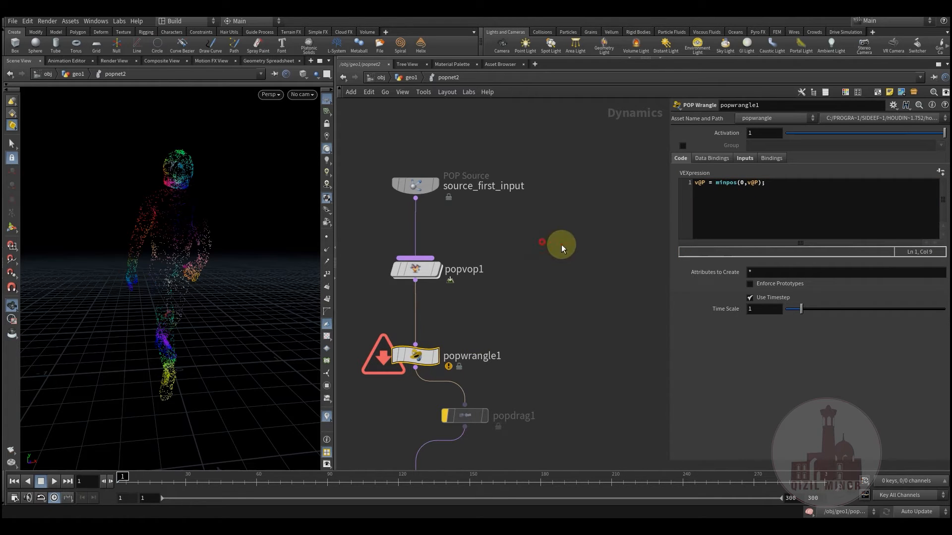
left_click_drag(777, 187, 713, 182)
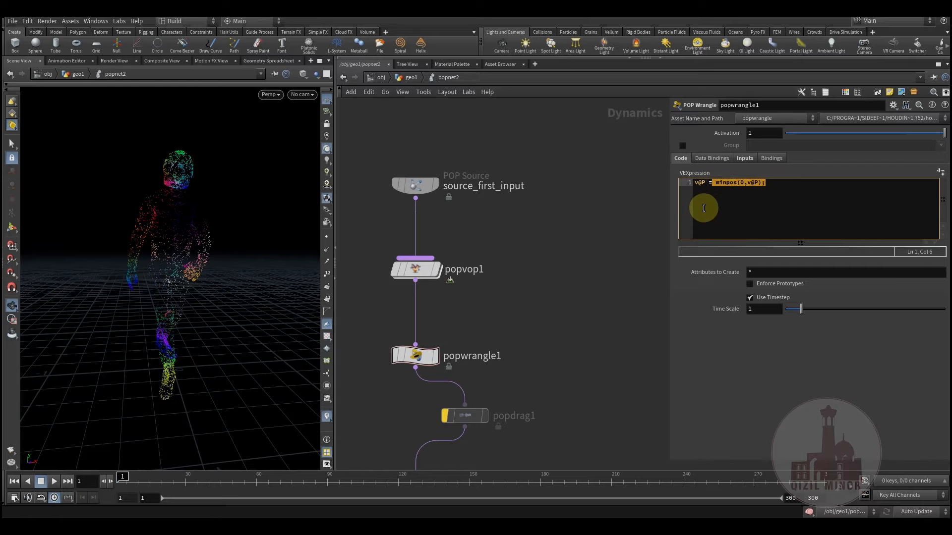
left_click_drag(415, 356, 420, 343)
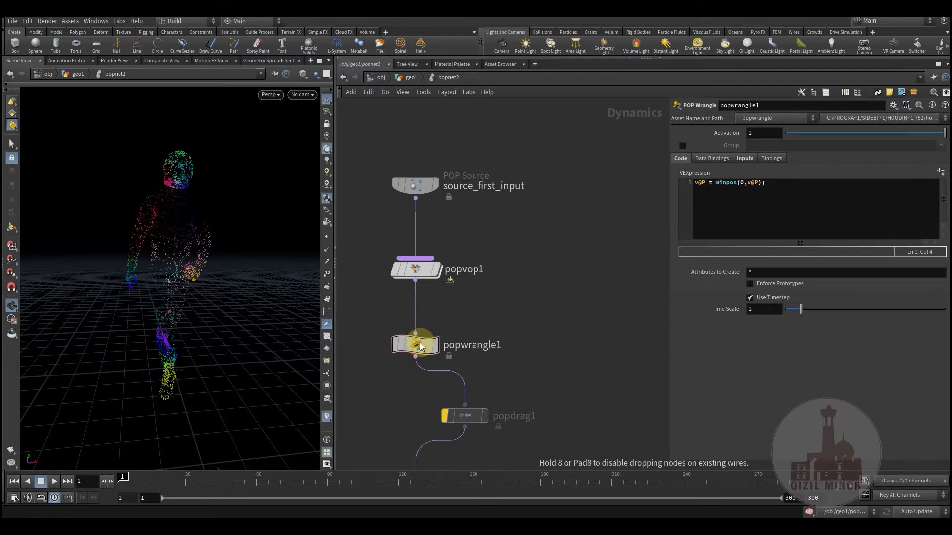
left_click(744, 159)
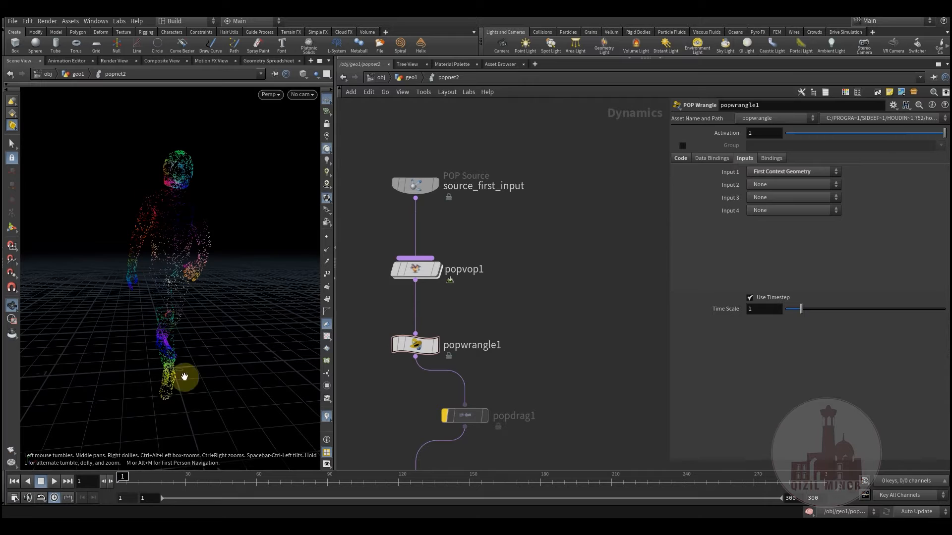
left_click(681, 159)
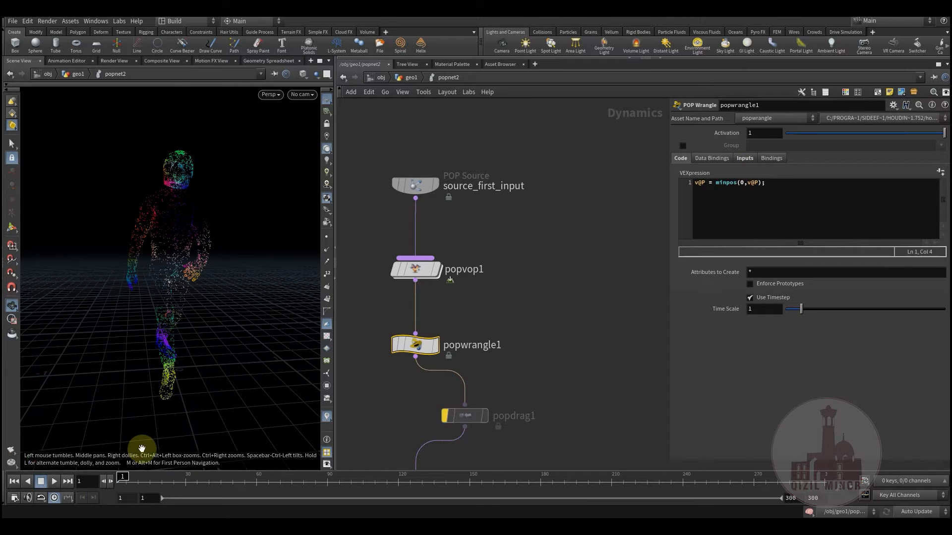
Simulate past frame 40 with popwrangle1 active and go back to frame 24
left_click_drag(123, 483, 173, 476)
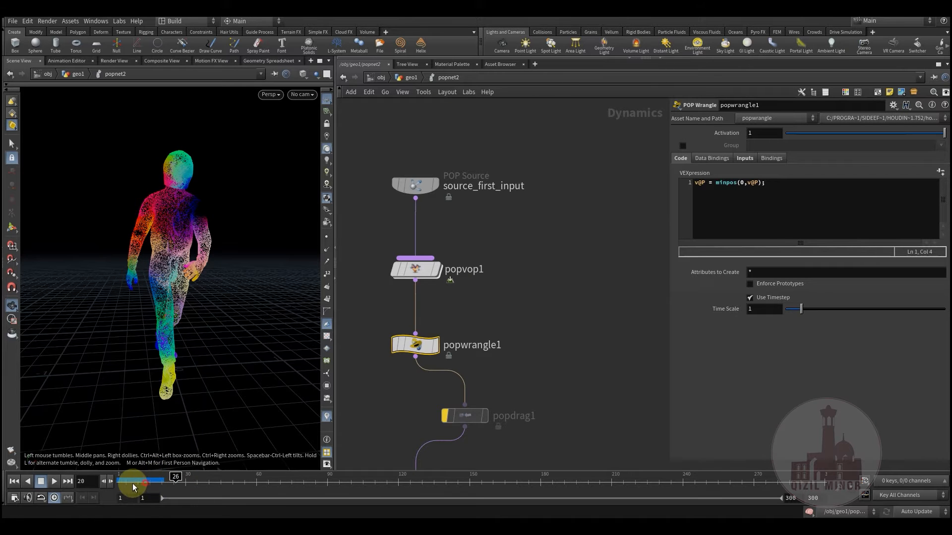
mouse_move(135, 483)
left_mouse_down()
mouse_move(122, 483)
mouse_move(220, 487)
left_mouse_up()
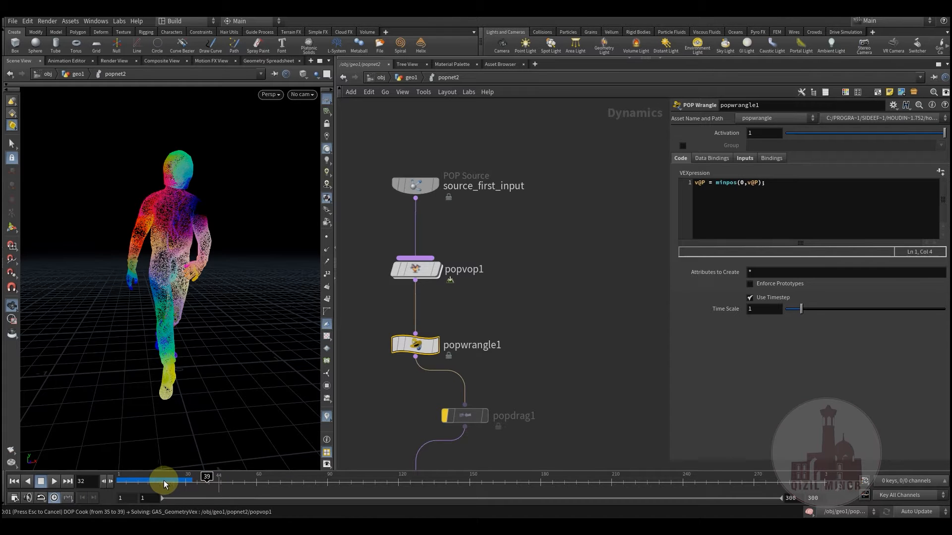
left_click_drag(161, 483, 205, 481)
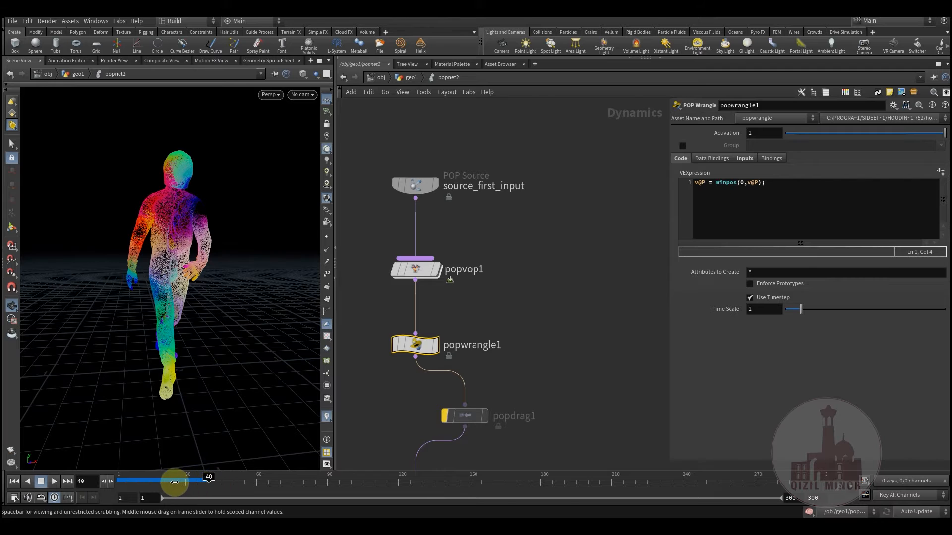
left_click(539, 304)
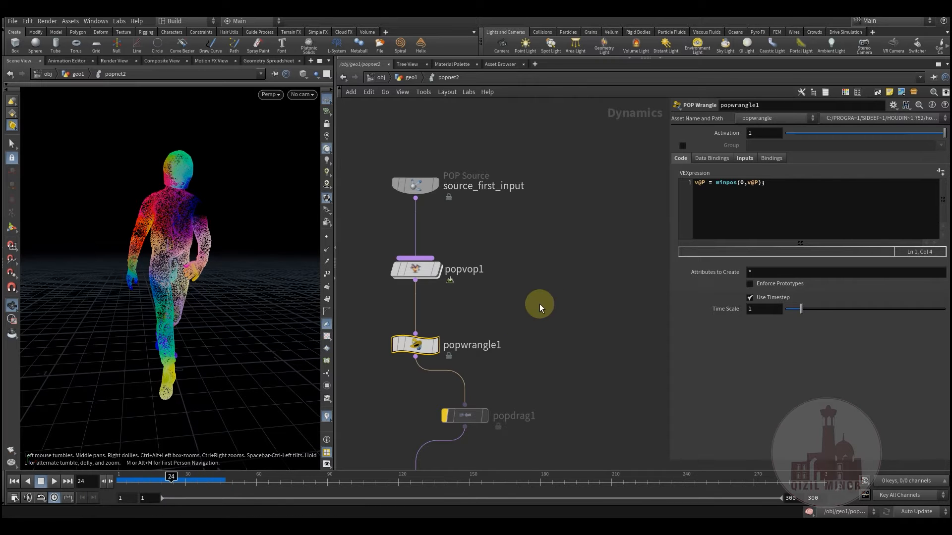
Move popwrangle1 closer beneath popvop1 and examine the particles on the figure up close at frame 24
middle_click_drag(540, 331, 572, 326)
left_click_drag(475, 313, 499, 308)
left_click_drag(121, 263, 147, 284)
scroll(147, 284, "up", 3)
left_click_drag(180, 334, 177, 286)
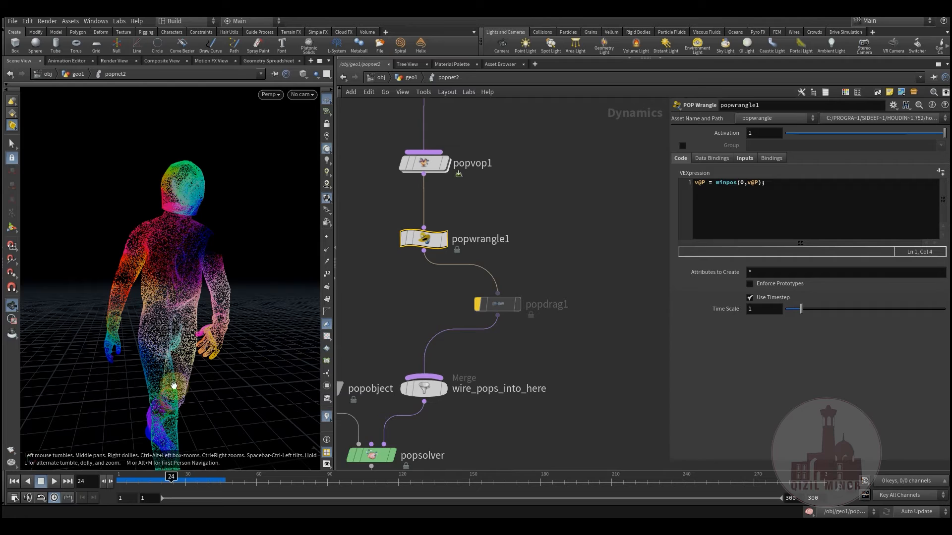
middle_click_drag(544, 257, 563, 358)
mouse_move(451, 273)
left_click_drag(451, 272, 451, 257)
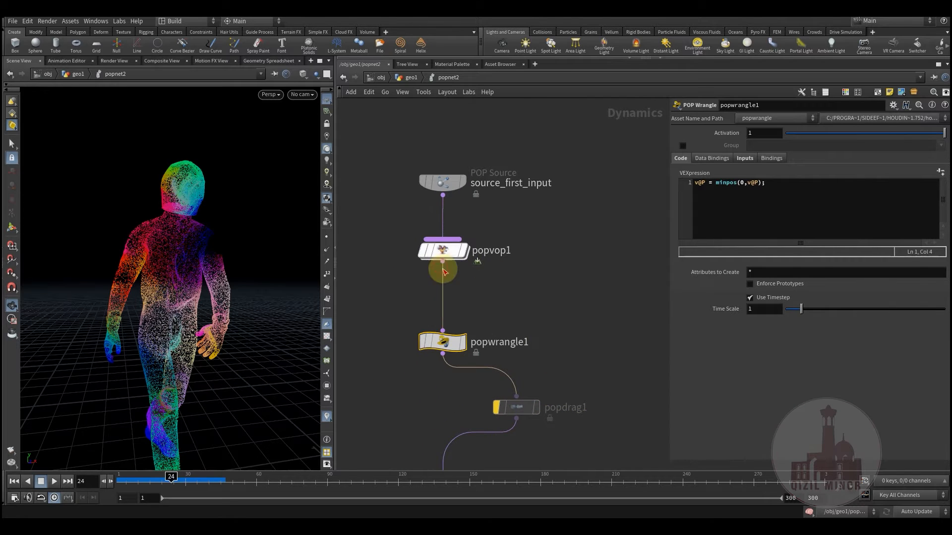
left_click_drag(442, 342, 443, 297)
left_click_drag(174, 298, 165, 223)
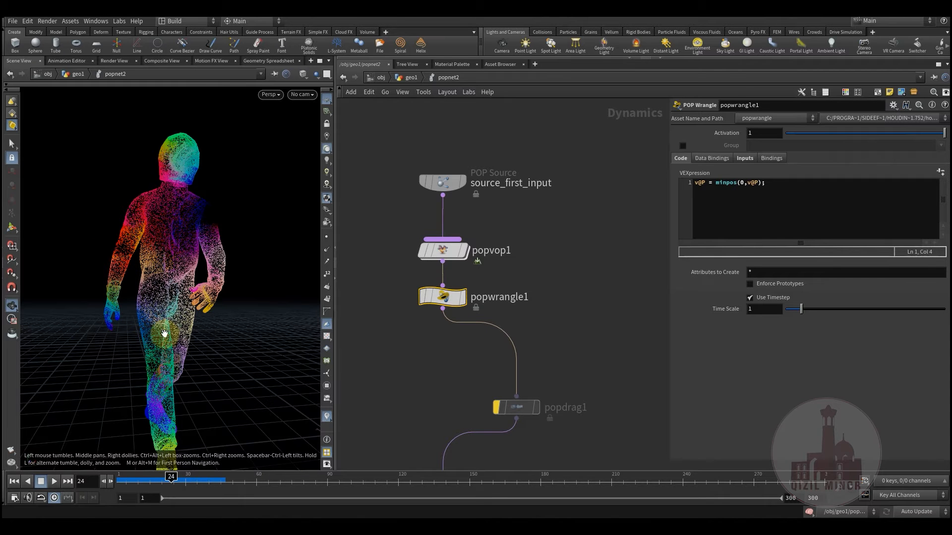
Go back up to the geo1 network and display the attribadjustcolor4 node that follows popnet2
left_click(410, 82)
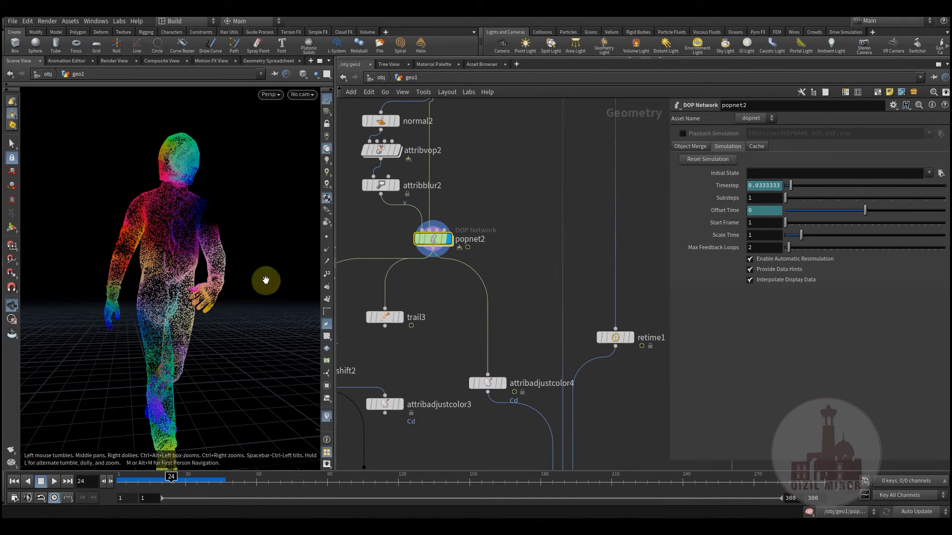
middle_click_drag(533, 312, 519, 276)
middle_click_drag(434, 277, 439, 311)
left_click_drag(178, 305, 228, 308)
middle_click_drag(502, 289, 506, 395)
mouse_move(504, 241)
middle_mouse_down()
mouse_move(503, 317)
mouse_move(505, 188)
middle_mouse_up()
middle_click_drag(483, 431, 486, 370)
left_click(502, 367)
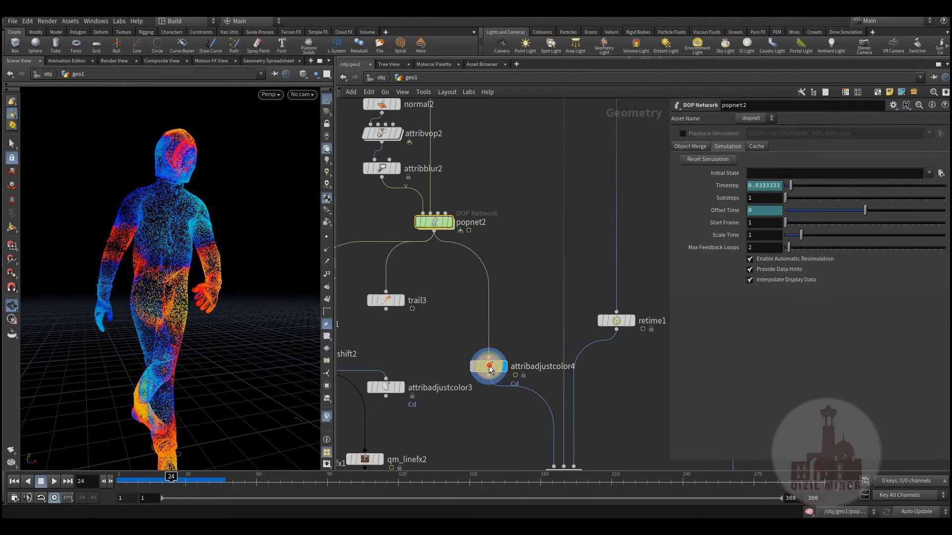
left_click_drag(171, 275, 149, 285)
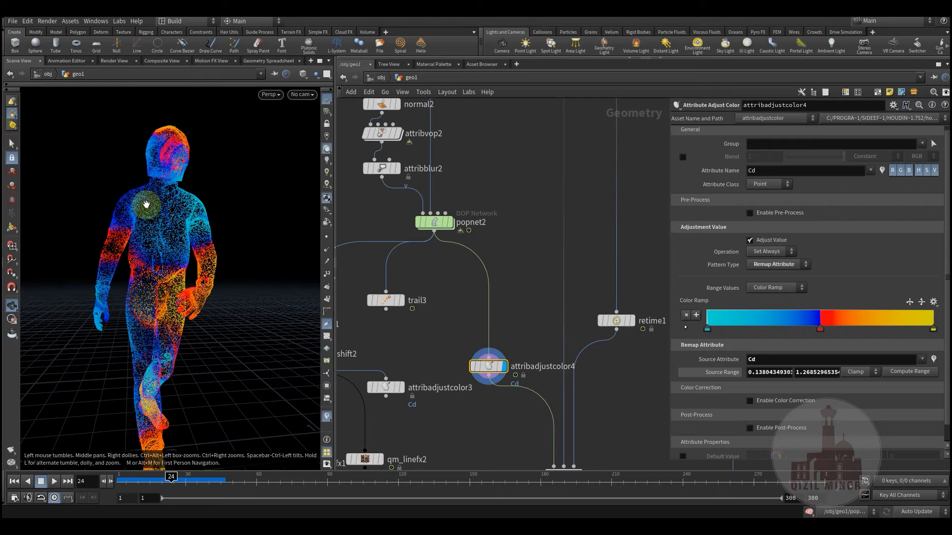
Move attribadjustcolor4 nearer to popnet2 and inspect its colour ramp and Cd source attribute
middle_click_drag(476, 188, 507, 274)
mouse_move(432, 172)
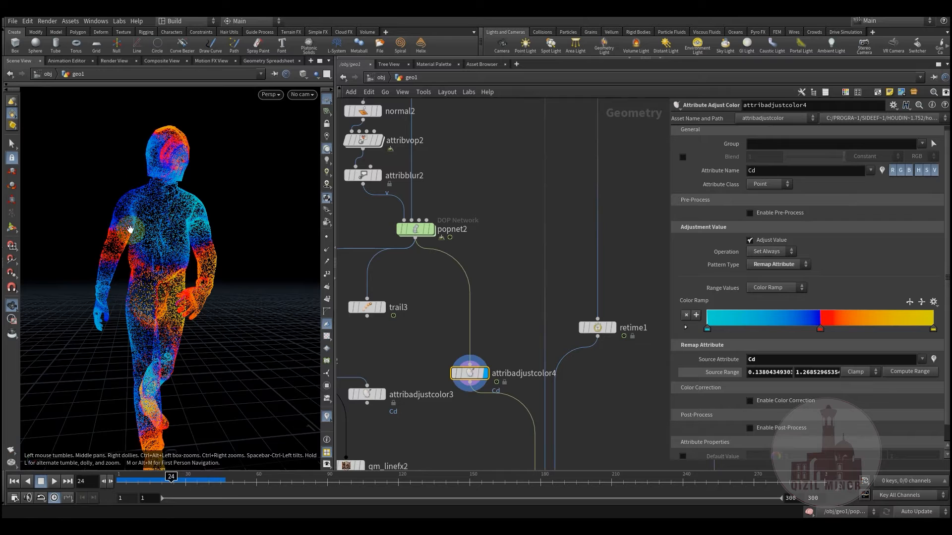
middle_click_drag(492, 302, 502, 268)
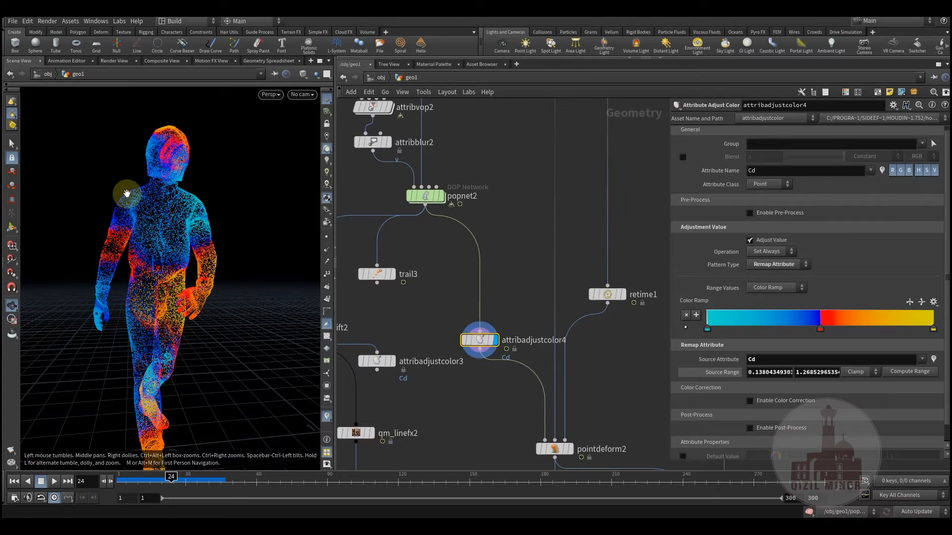
left_click_drag(483, 346, 482, 321)
middle_click_drag(516, 274, 503, 242)
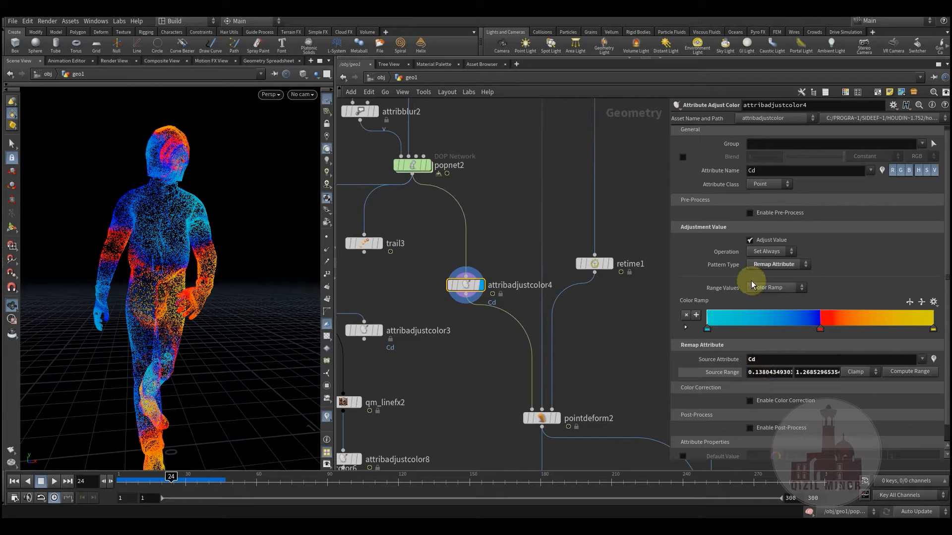
left_click_drag(736, 362, 731, 363)
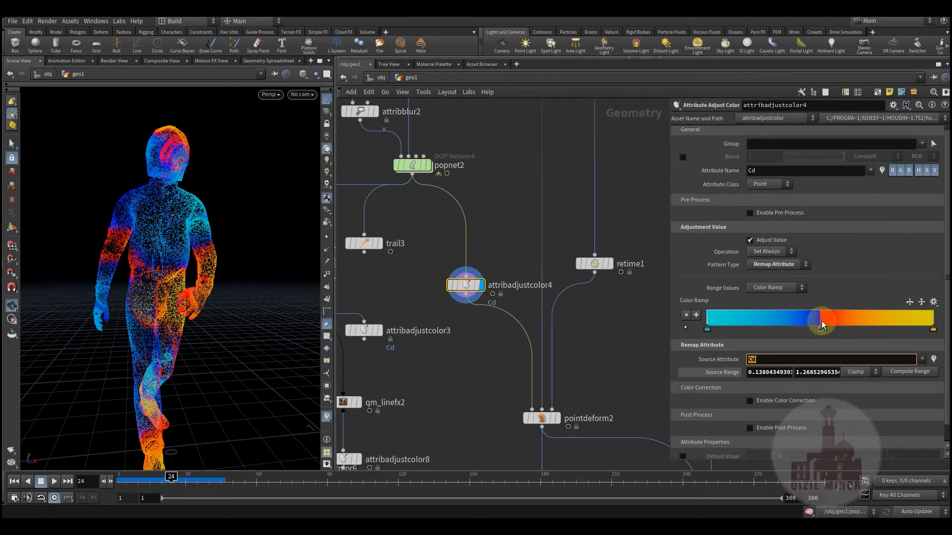
Simulate past frame 64 with attribadjustcolor4 displayed, scrub through the recoloured particles and go to frame 53
left_click_drag(196, 482, 221, 481)
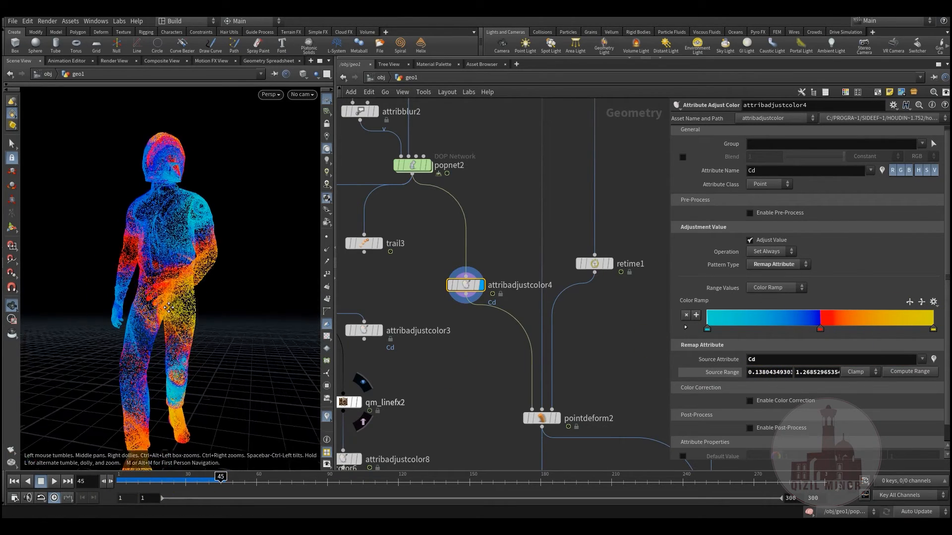
left_click_drag(140, 283, 187, 307)
left_click_drag(148, 484, 224, 489)
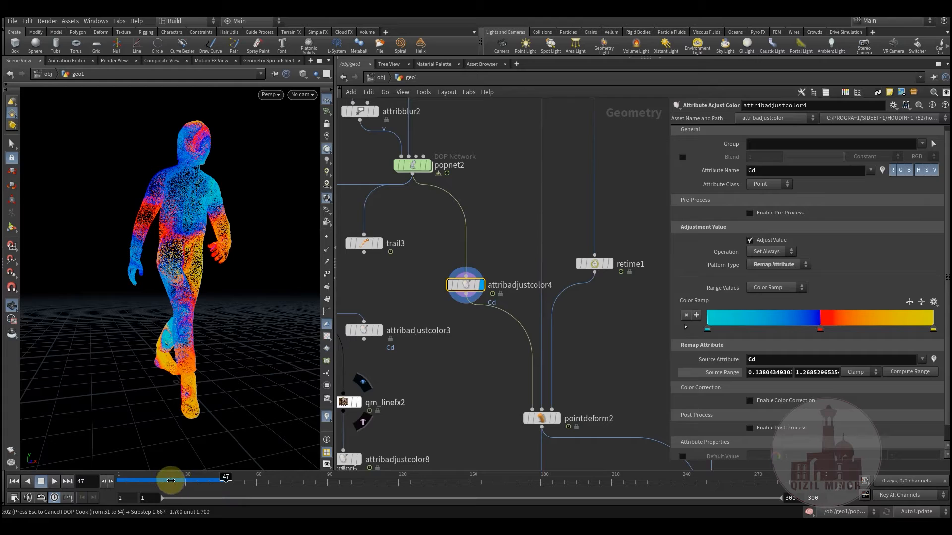
left_click_drag(170, 481, 258, 478)
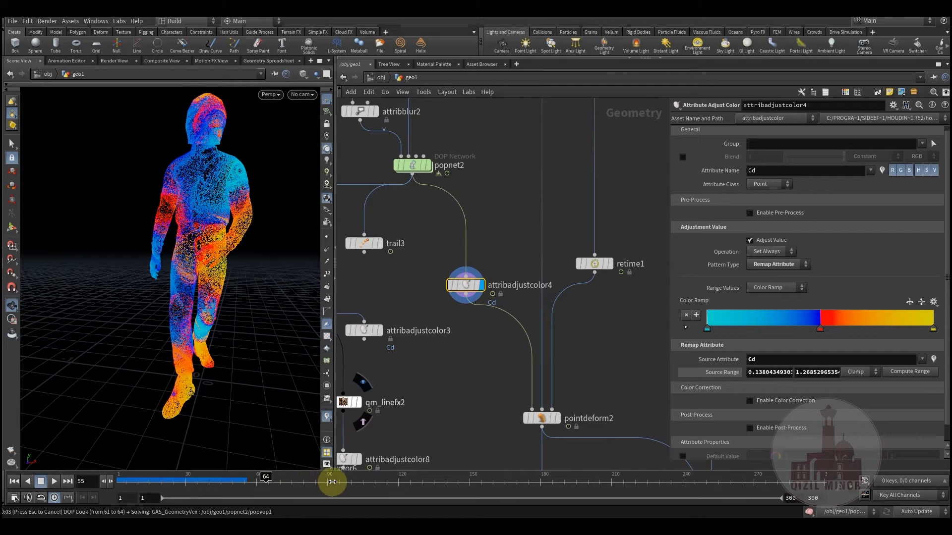
left_click_drag(334, 485, 173, 477)
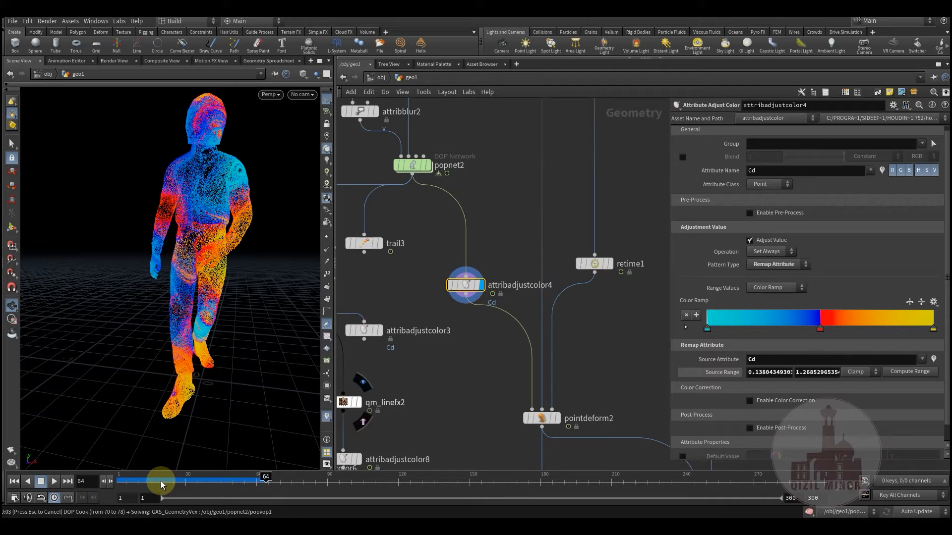
left_click_drag(162, 480, 239, 490)
Display pointdeform2, move attribadjustcolor4 closer above it and return to frame 1
middle_click_drag(465, 377, 396, 274)
mouse_move(458, 356)
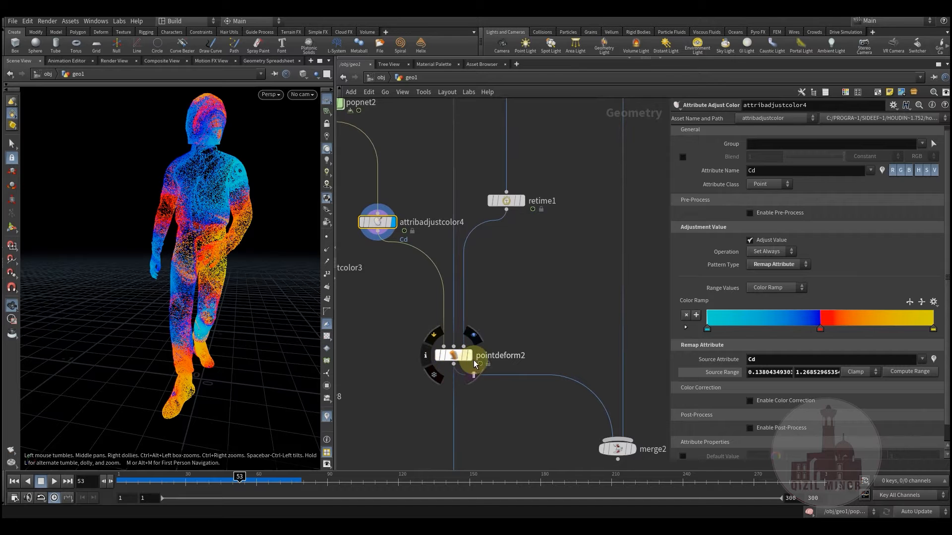
left_click(468, 356)
left_click(454, 358)
middle_click_drag(497, 302, 520, 362)
left_click_drag(403, 293, 404, 329)
left_click(133, 361)
left_click(118, 478)
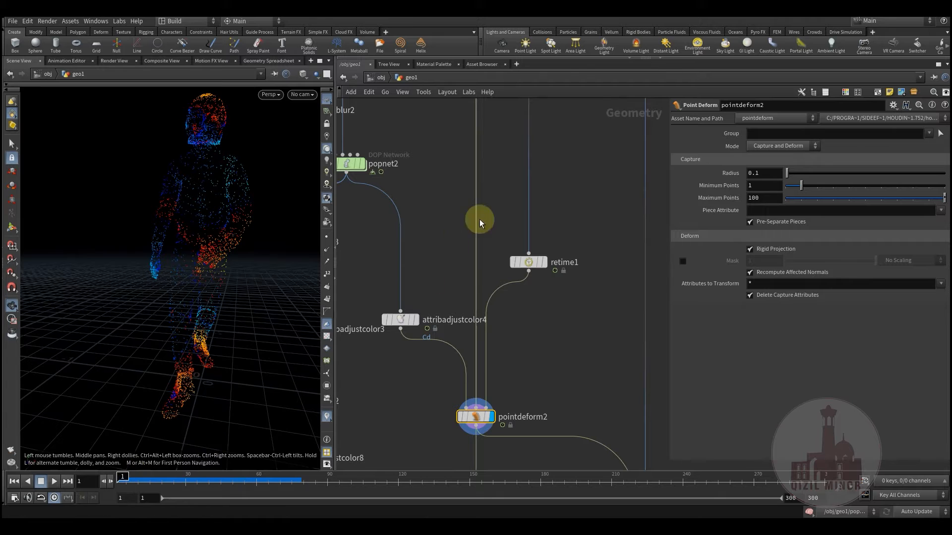
Move retime1 down level with attribadjustcolor4 and check its speed setting
left_click_drag(527, 261, 531, 296)
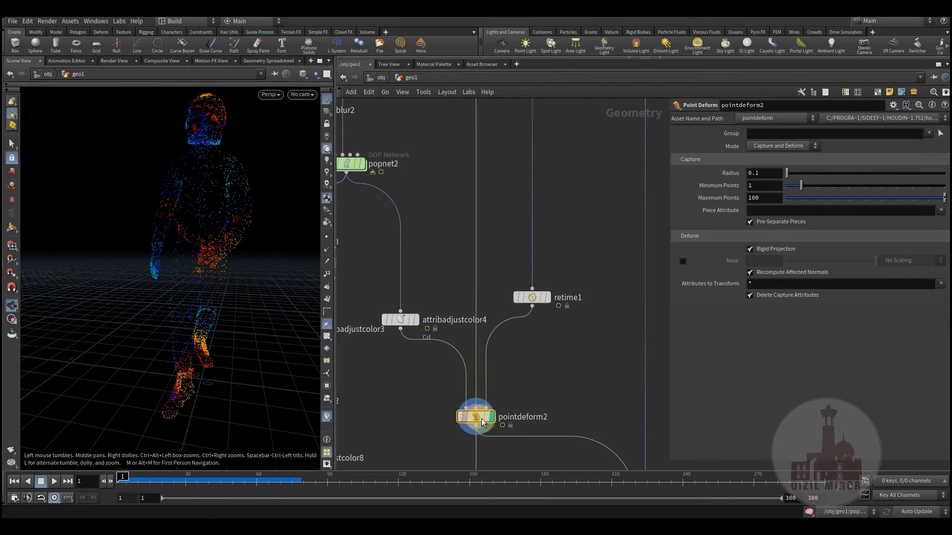
left_click_drag(534, 299, 532, 323)
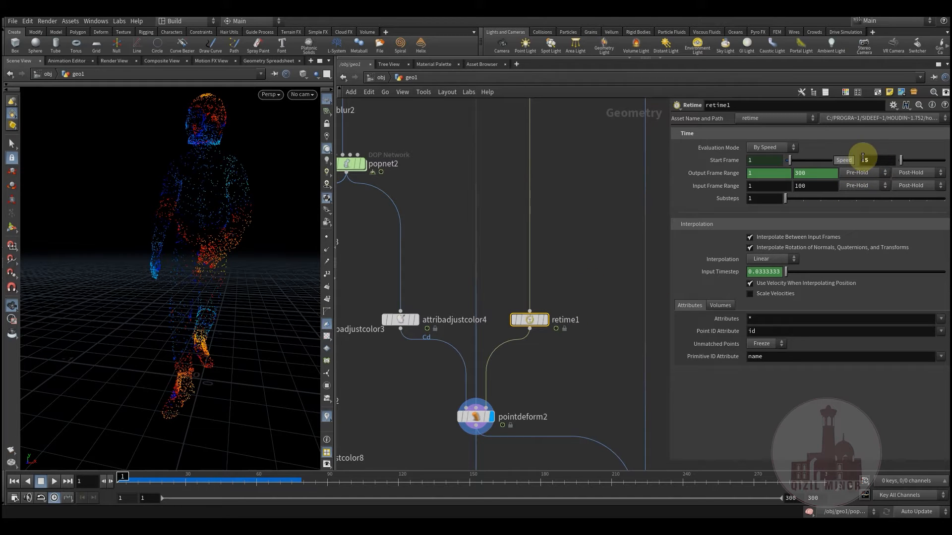
scroll(437, 322, "down", 4)
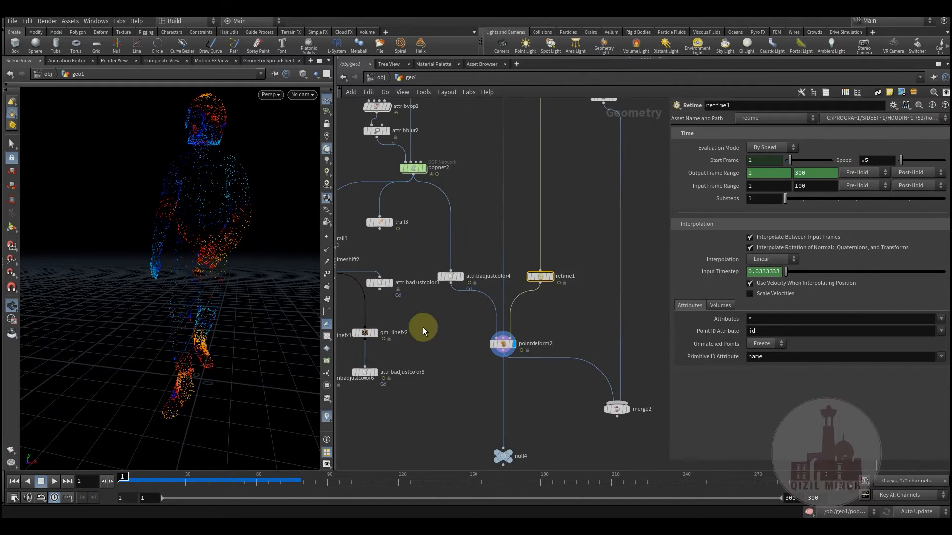
middle_click_drag(440, 325, 426, 339)
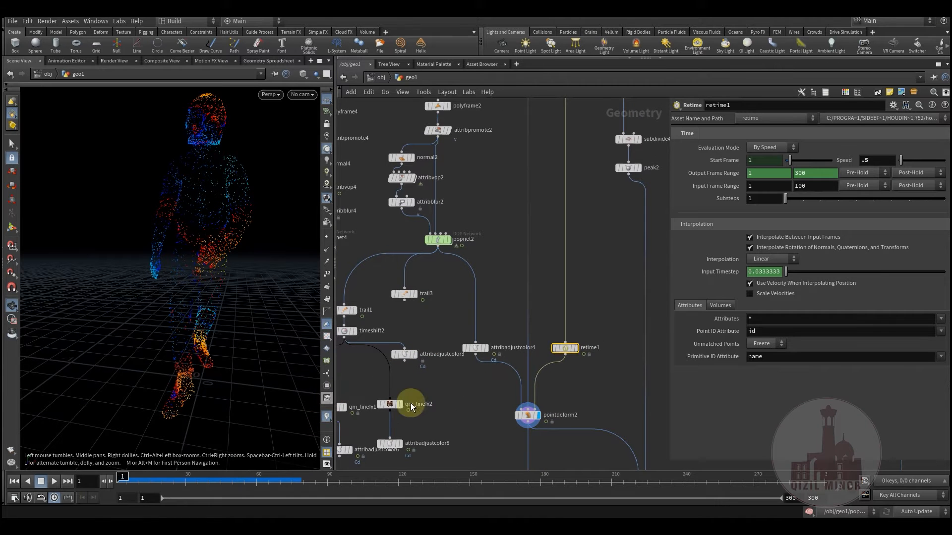
Simulate the deformed particles to about frame 101 and scrub through the dance from several angles, stopping at frame 76
left_click_drag(127, 484, 338, 484)
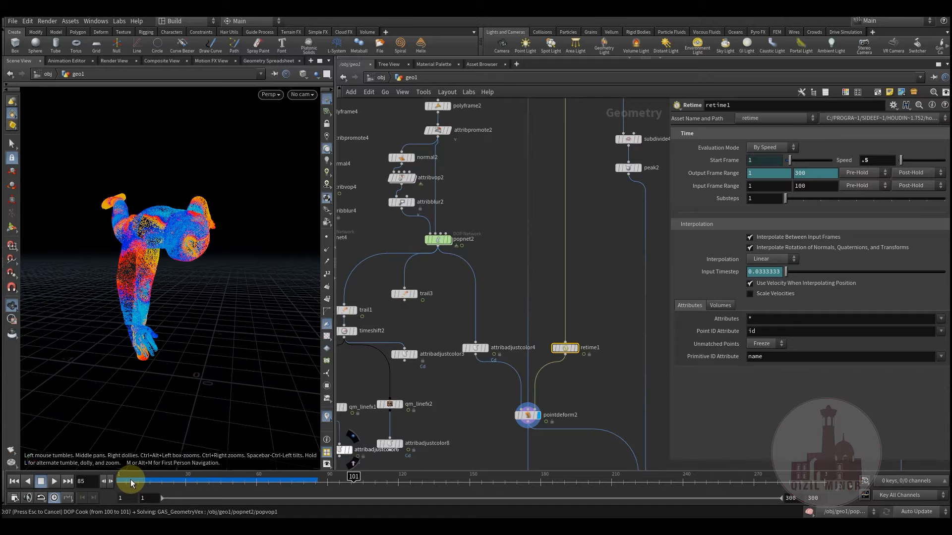
left_click_drag(130, 481, 339, 482)
left_click_drag(159, 317, 221, 455)
left_click_drag(141, 484, 280, 480)
left_click_drag(130, 308, 171, 291)
left_click_drag(164, 480, 268, 477)
left_click_drag(149, 238, 134, 293)
left_click_drag(126, 481, 247, 479)
left_click_drag(152, 273, 174, 309)
left_click_drag(159, 483, 295, 479)
mouse_move(210, 329)
left_mouse_down()
mouse_move(157, 318)
mouse_move(196, 335)
mouse_move(201, 380)
mouse_move(198, 325)
left_mouse_up()
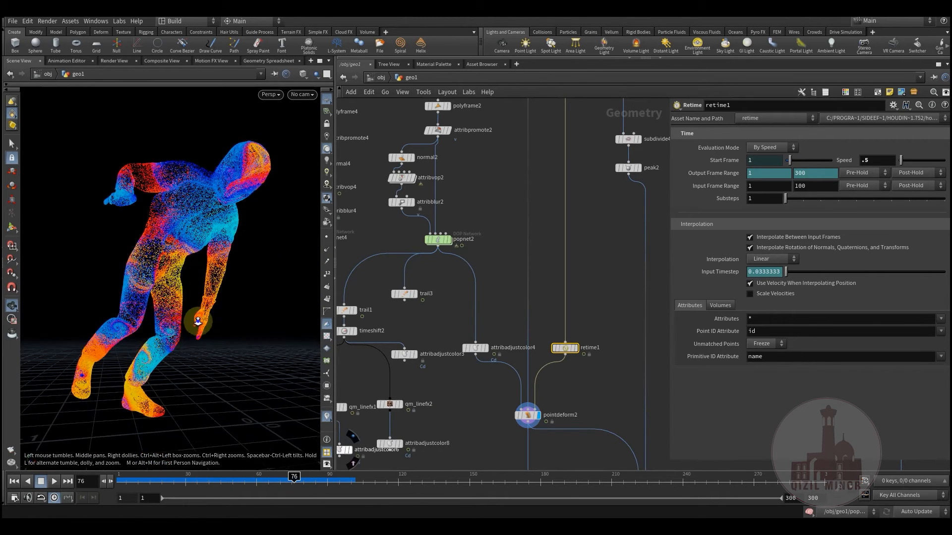
Scrub to frame 79 and back to frame 59, examining the deformed particle figure from several distances and angles
right_click_drag(198, 326, 184, 366)
left_click_drag(166, 480, 306, 477)
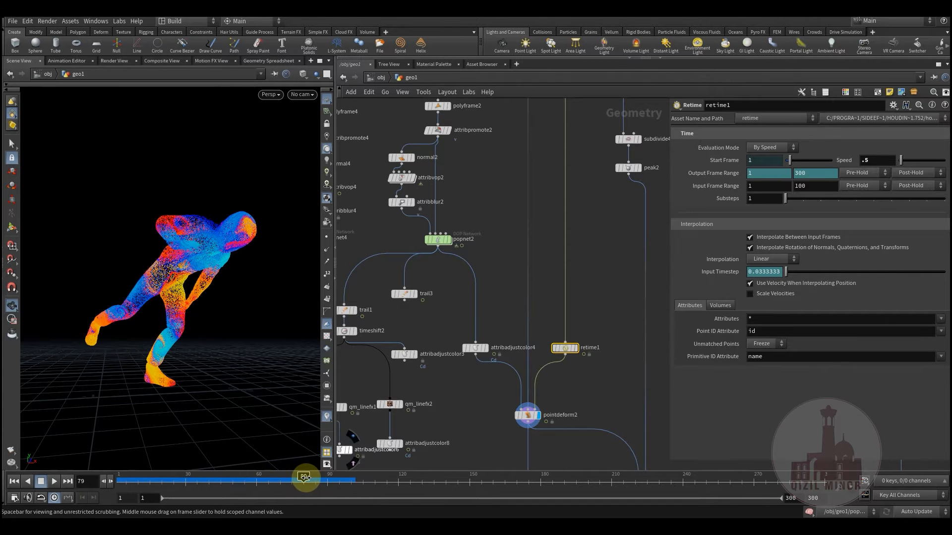
mouse_move(170, 284)
left_mouse_down()
mouse_move(187, 308)
mouse_move(174, 285)
left_mouse_up()
right_click_drag(136, 291, 155, 260)
left_click_drag(173, 259, 175, 289)
left_click_drag(122, 259, 174, 339)
left_click_drag(327, 480, 251, 478)
left_click_drag(174, 313, 170, 340)
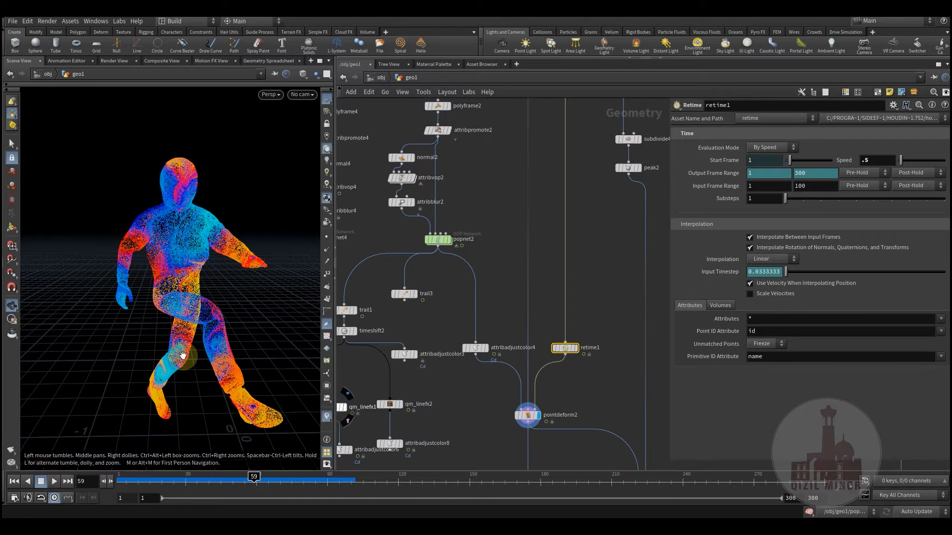
left_click_drag(131, 370, 172, 336)
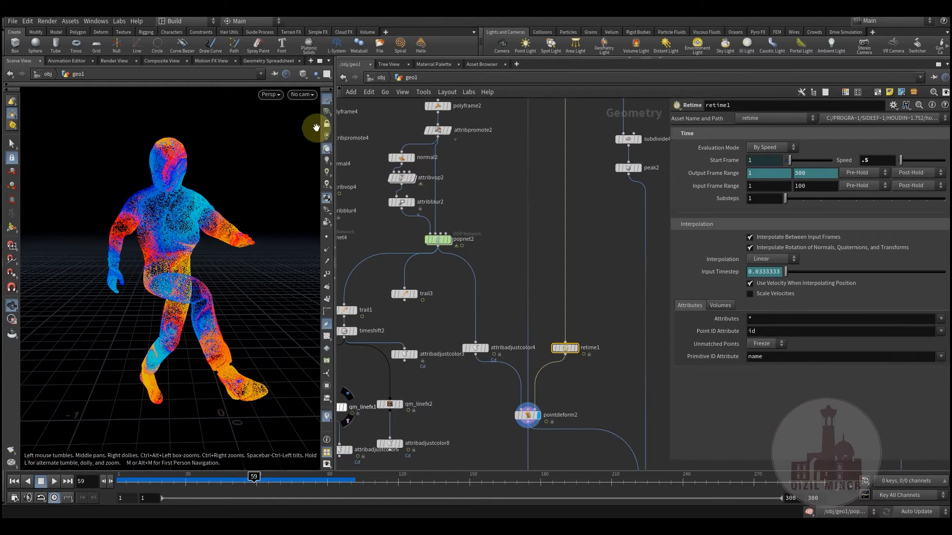
Hide the viewport's reference grid and try to render a flipbook ending at frame 90
left_click(325, 97)
left_click(11, 449)
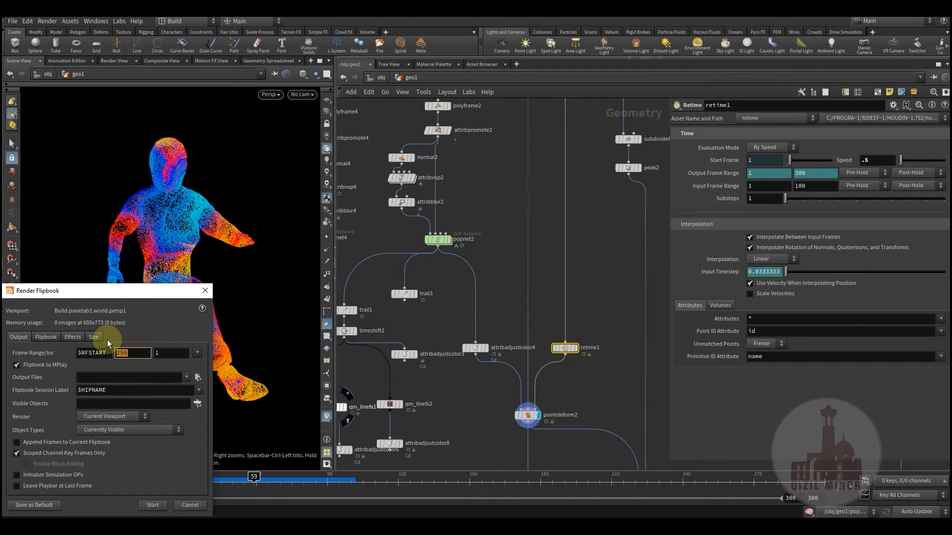
type("90")
left_click(44, 339)
left_click(72, 339)
left_click(94, 339)
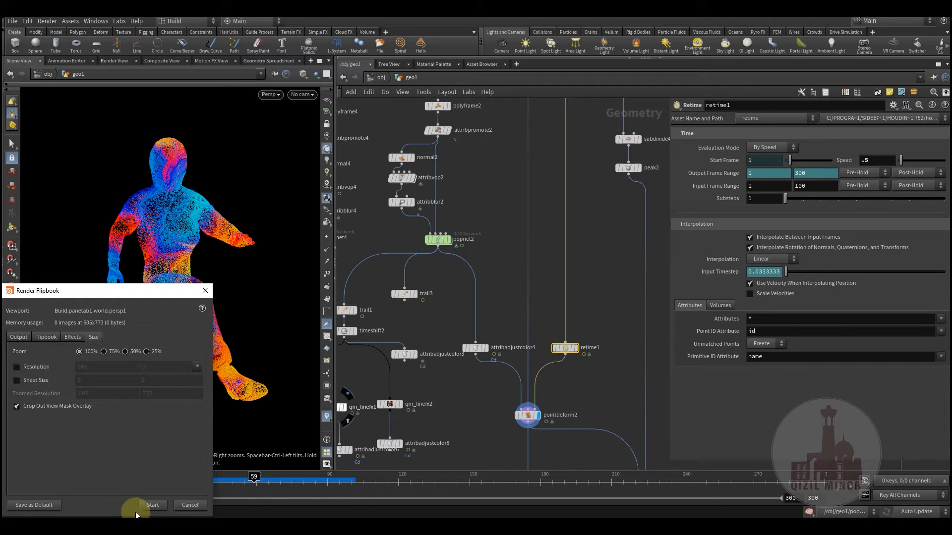
left_click(153, 501)
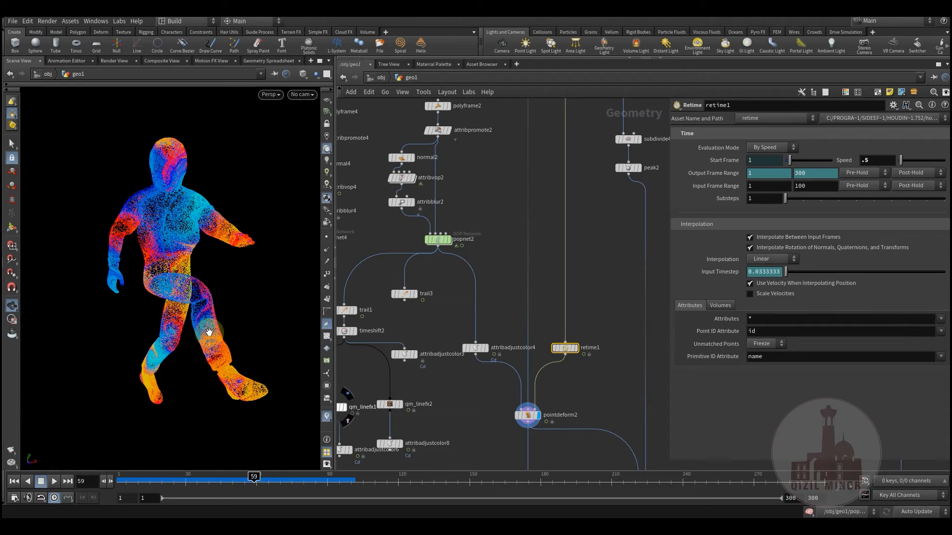
left_click_drag(209, 338, 225, 398)
left_click_drag(221, 335, 212, 352)
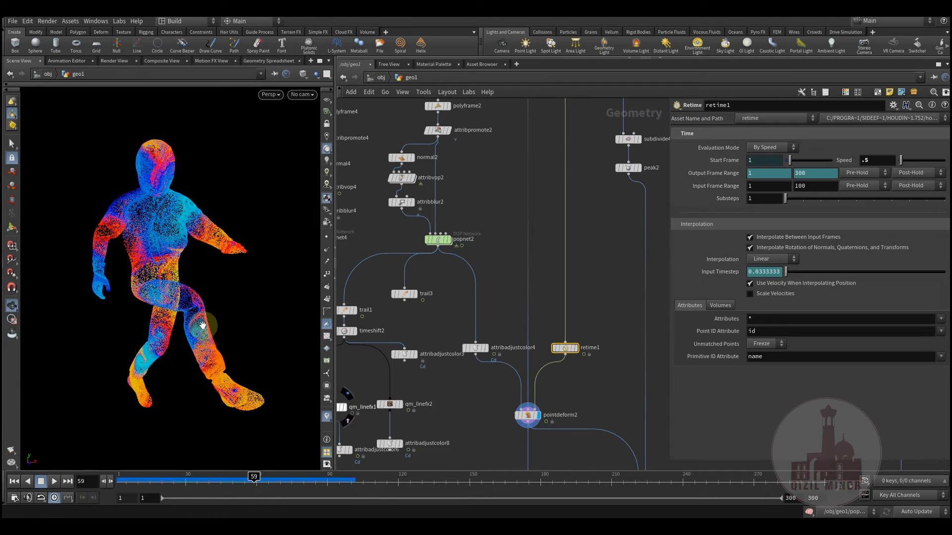
mouse_move(193, 319)
left_mouse_down()
mouse_move(198, 311)
mouse_move(196, 319)
left_mouse_up()
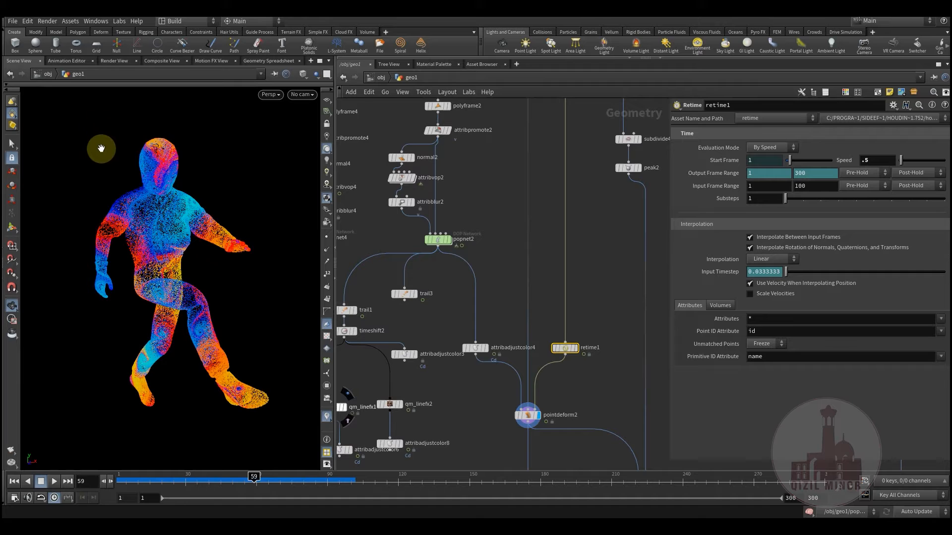
Replace the Animation Editor pane with a second Scene View and frame the particle figure in it
left_click(72, 61)
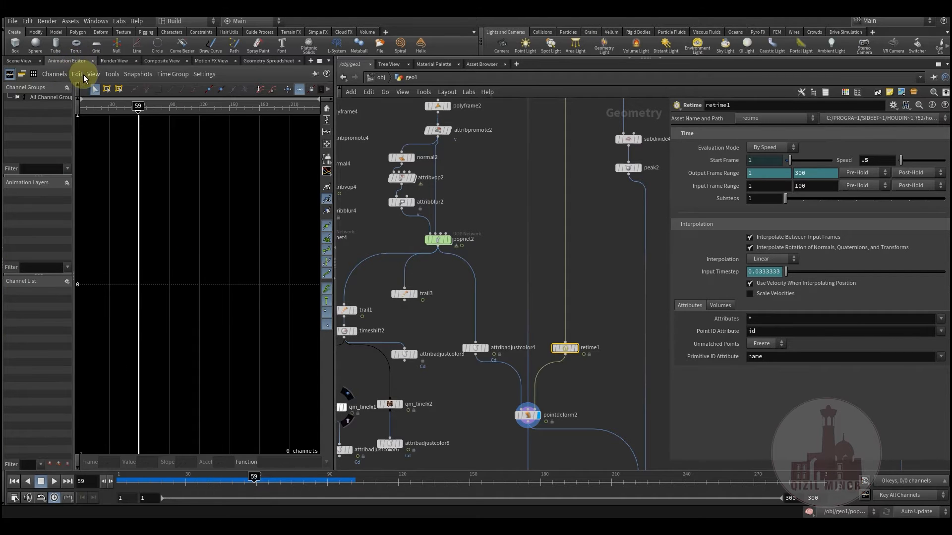
right_click(64, 64)
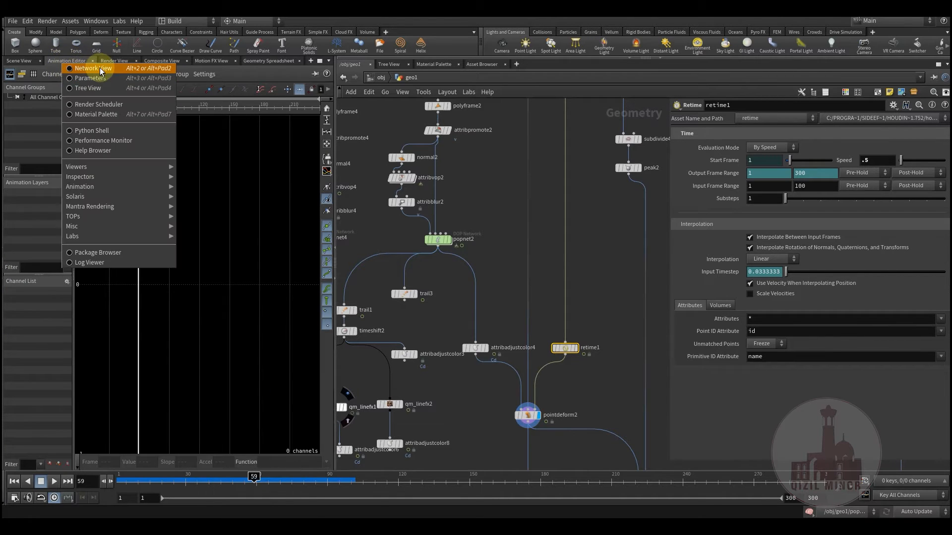
mouse_move(106, 166)
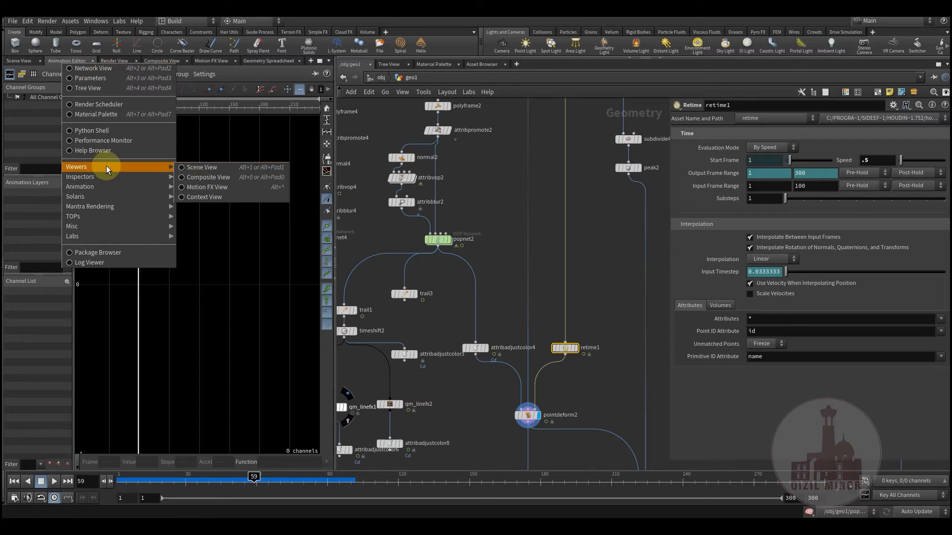
left_click(216, 165)
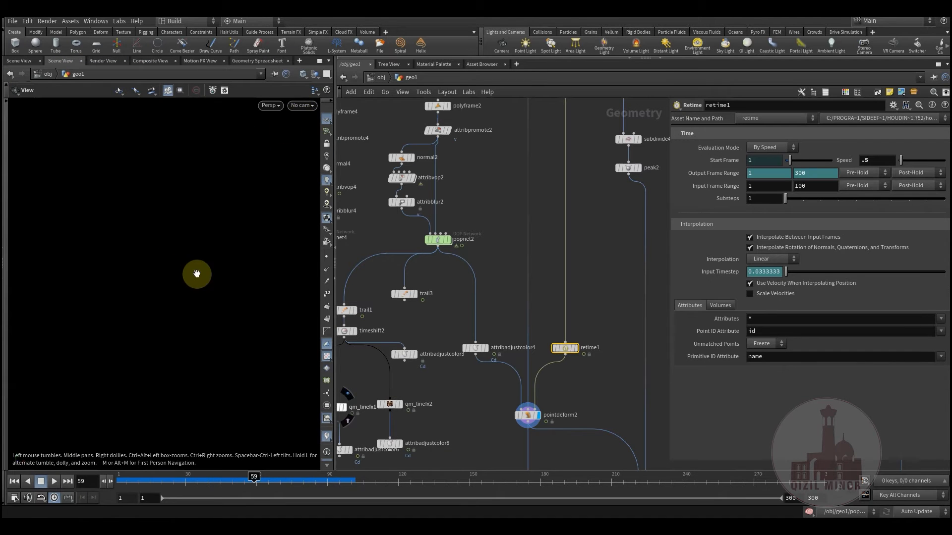
mouse_move(192, 288)
left_mouse_down()
mouse_move(201, 282)
mouse_move(193, 292)
mouse_move(187, 281)
left_mouse_up()
key("space+g")
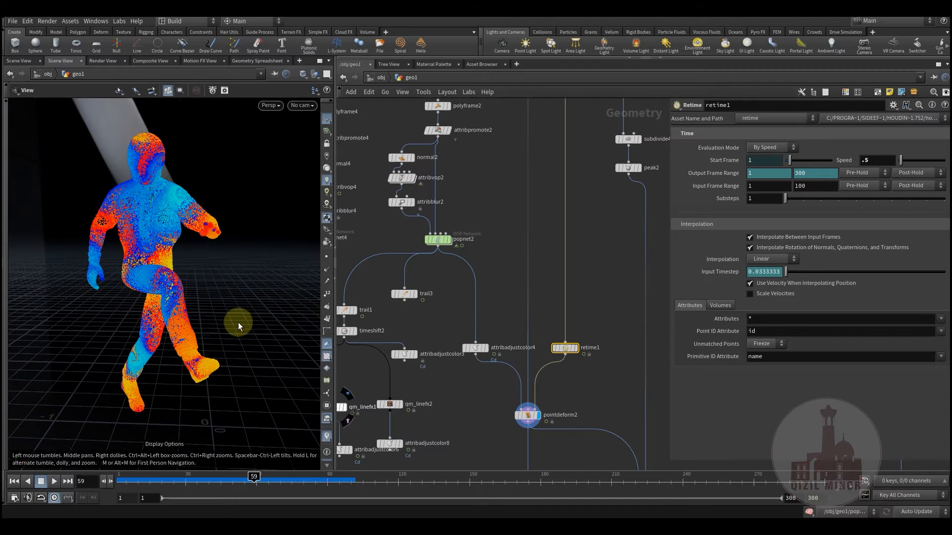
Turn off displaying environment lights as backgrounds and hide the reference grid in the new viewport
key("d")
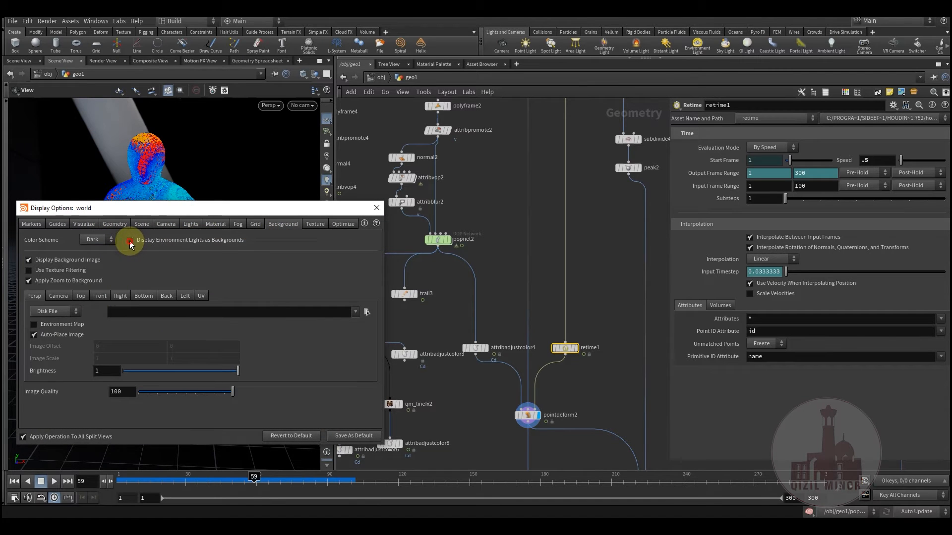
left_click(129, 240)
left_click(374, 210)
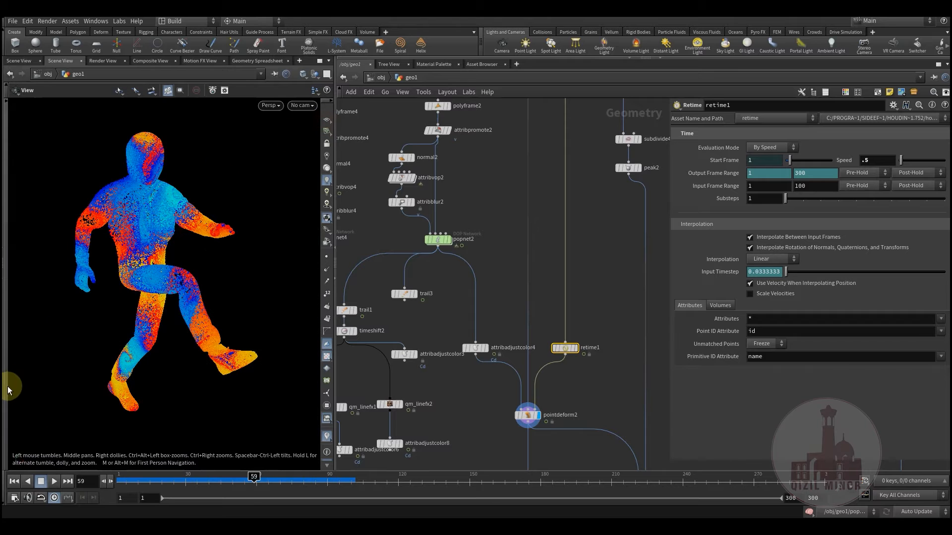
Open the flipbook settings for the new viewport and turn off the custom resolution
left_click(6, 406)
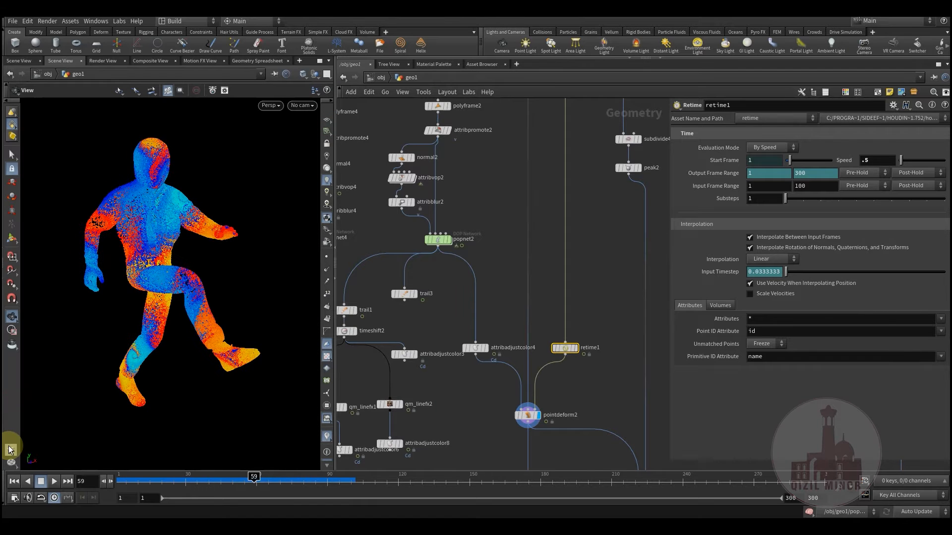
left_click(11, 448, "shift")
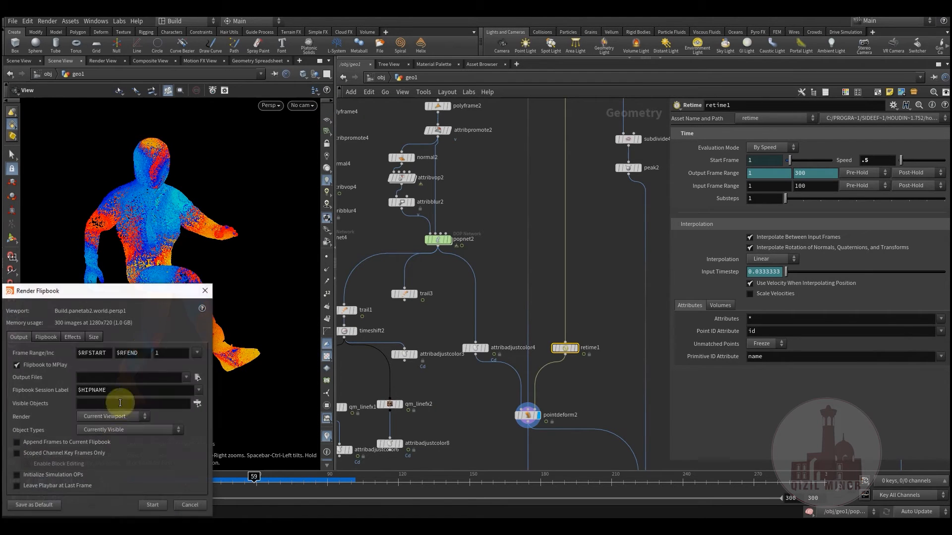
left_click(94, 337)
left_click(17, 367)
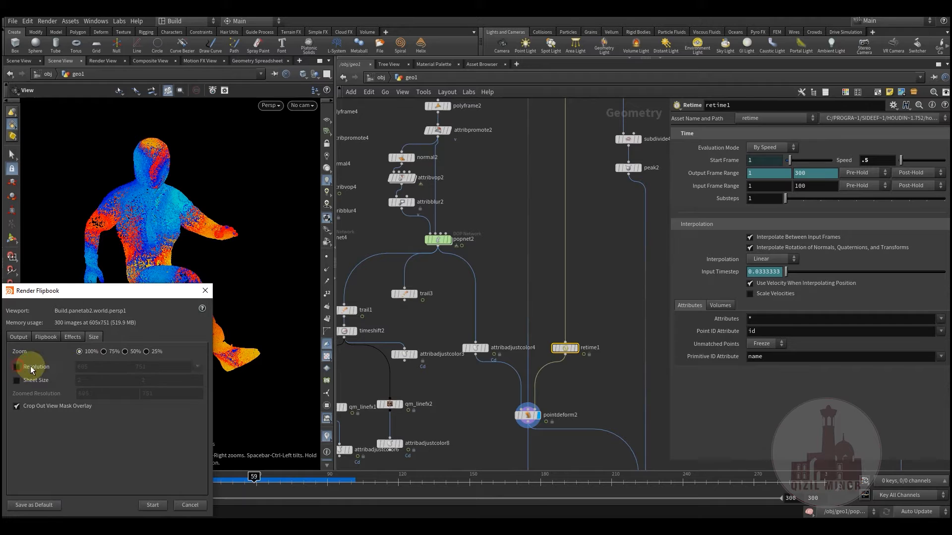
Set the flipbook's end frame to 96, render it and play the result in MPlay
left_click(17, 338)
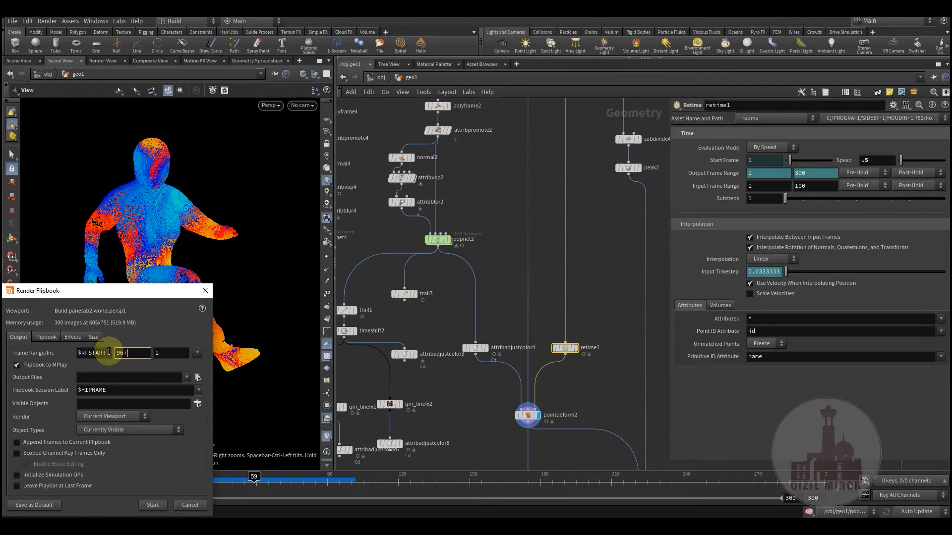
key("BackSpace")
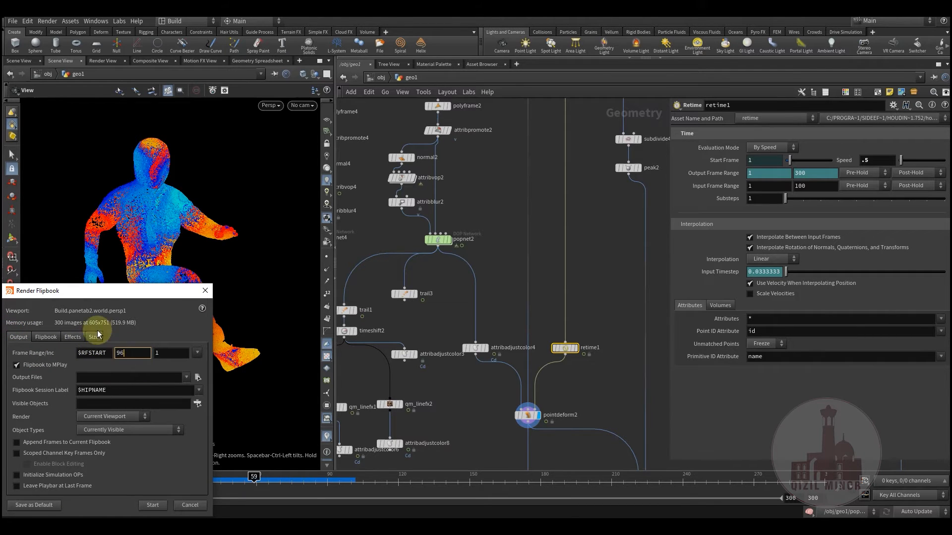
left_click(43, 338)
left_click(88, 338)
left_click(151, 504)
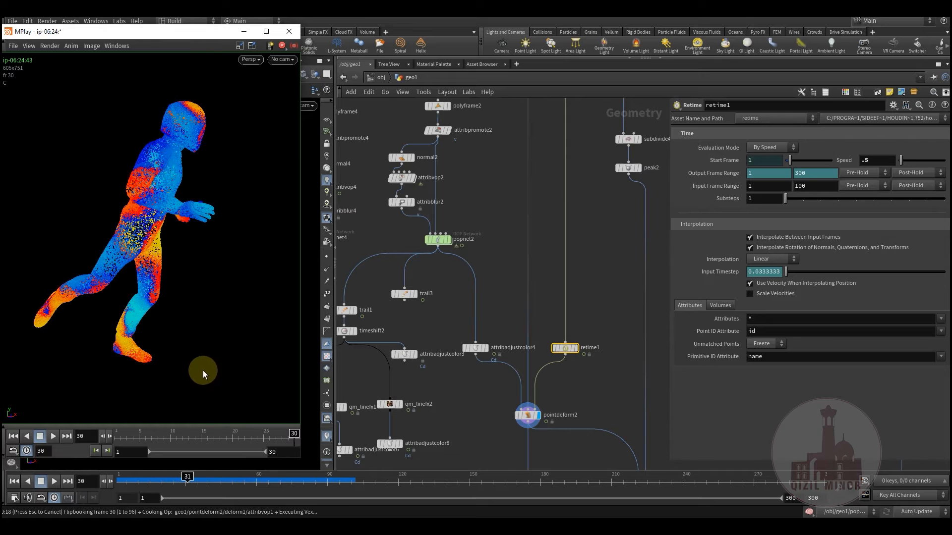
left_click(53, 436)
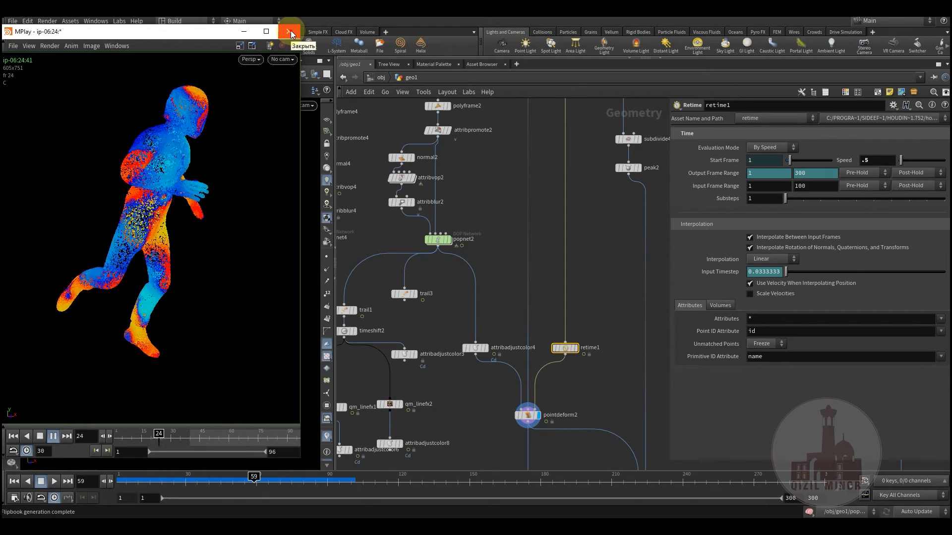
Close the flipbook player, return to the first frame and display the popnet2 particle simulation
middle_click(471, 325)
middle_click_drag(438, 317, 453, 331)
scroll(453, 278, "up", 2)
middle_click_drag(454, 247, 479, 299)
scroll(468, 257, "up", 3)
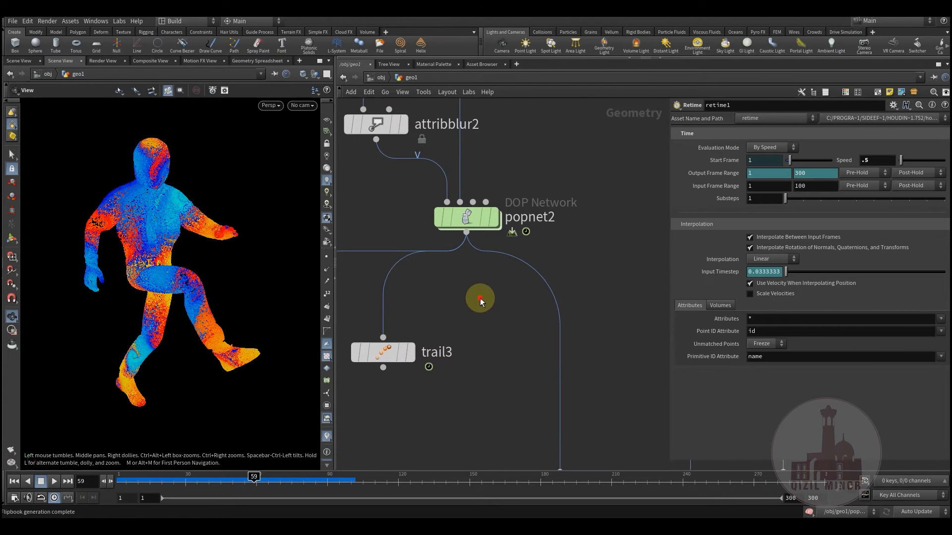
left_click_drag(132, 488, 96, 486)
mouse_move(395, 316)
middle_mouse_down()
mouse_move(406, 303)
mouse_move(393, 332)
middle_mouse_up()
left_click(492, 234)
left_click(459, 232)
Switch the display from trail3 back to popnet2 and set the viewport to draw particles as Pixels
middle_click_drag(420, 367, 453, 346)
left_click(432, 301)
left_click(408, 299)
left_click(527, 198)
left_click(496, 199)
left_click(328, 220)
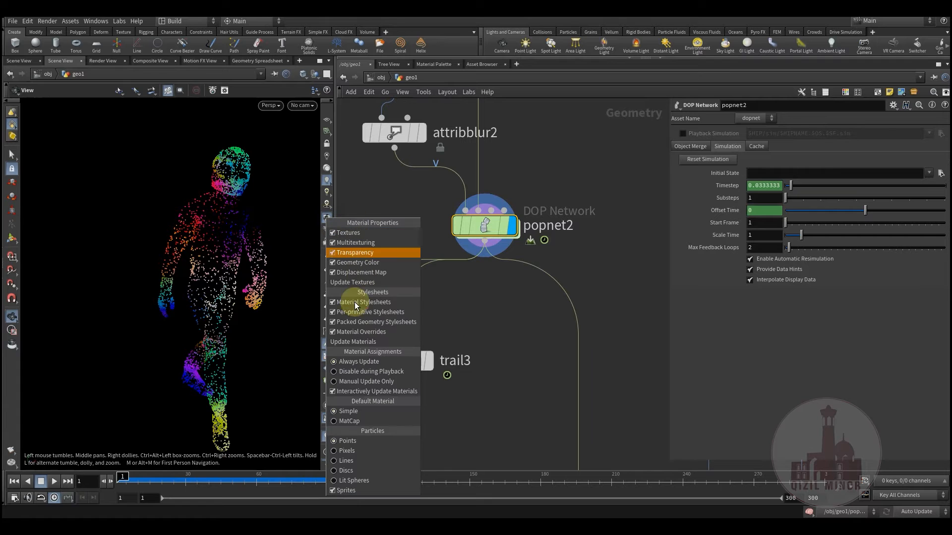
left_click(344, 452)
middle_click_drag(452, 375, 452, 318)
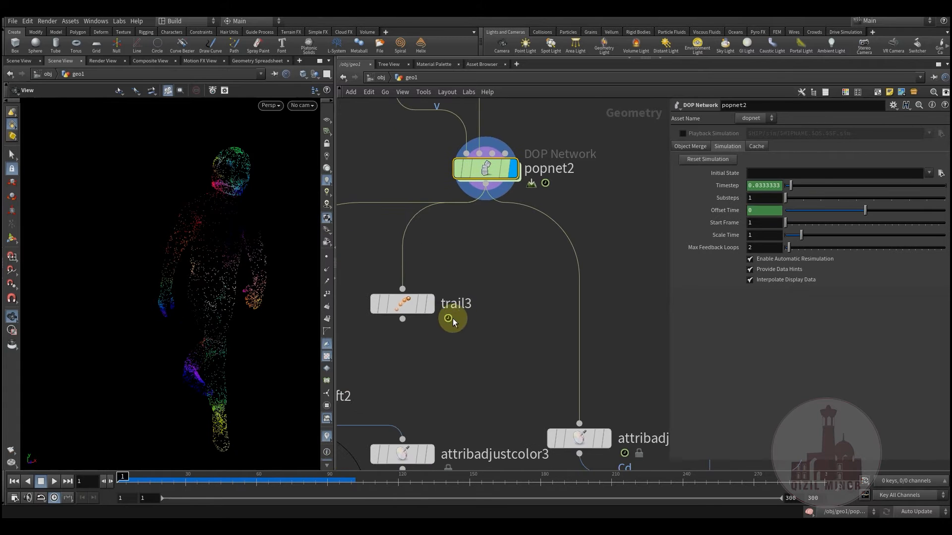
Display trail3 and scrub the timeline to frame 80, examining the connected trails from a wider view
left_click(431, 305)
left_click_drag(413, 305, 412, 281)
left_click_drag(158, 478, 216, 468)
right_click_drag(231, 315, 196, 336)
middle_click_drag(195, 335, 182, 384)
left_click_drag(139, 479, 305, 484)
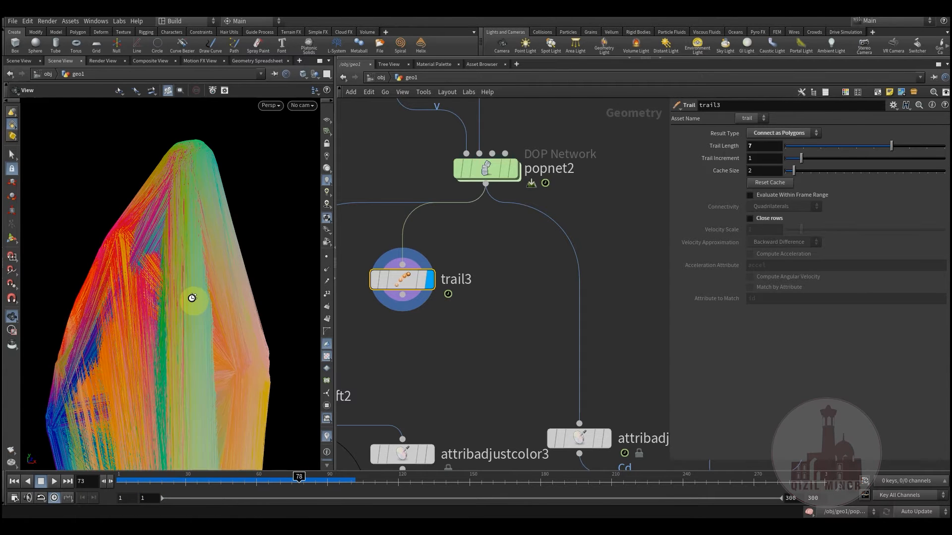
right_click_drag(208, 301, 187, 384)
middle_click_drag(189, 362, 185, 311)
right_click_drag(185, 311, 181, 343)
left_click_drag(181, 343, 180, 364)
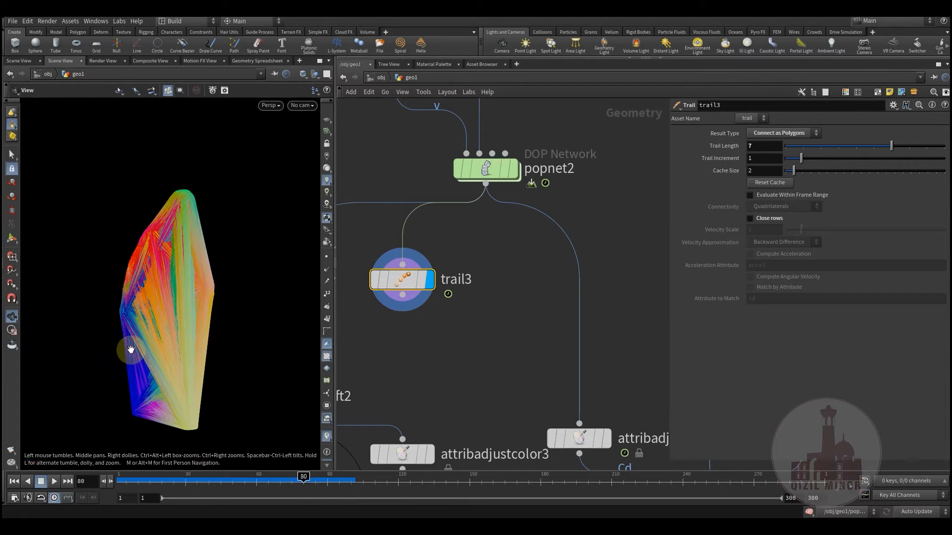
Return to the early frames and scrub to frame 18 to examine trail3's result on the figure
mouse_move(470, 192)
mouse_move(145, 485)
left_mouse_down()
mouse_move(121, 479)
mouse_move(143, 478)
left_mouse_up()
left_click_drag(115, 480, 166, 477)
left_click_drag(170, 331, 215, 334)
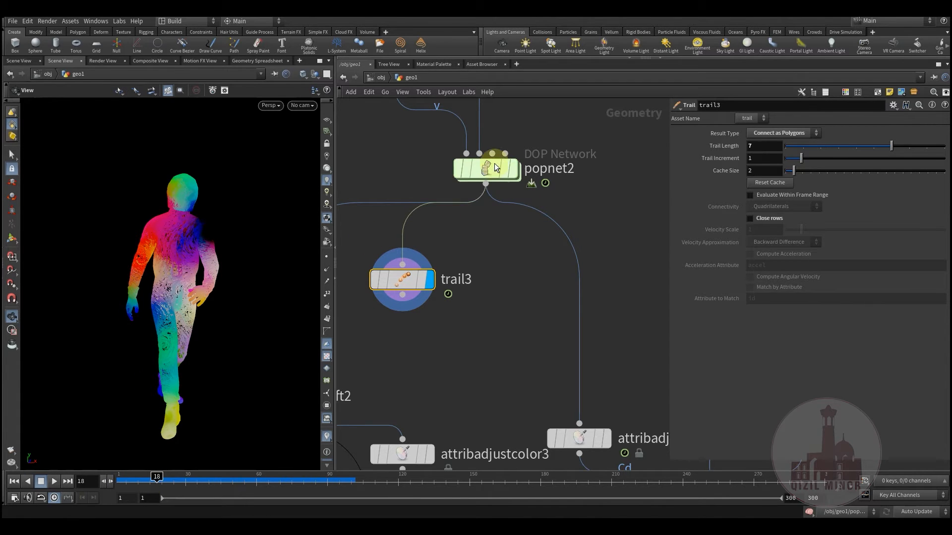
mouse_move(491, 171)
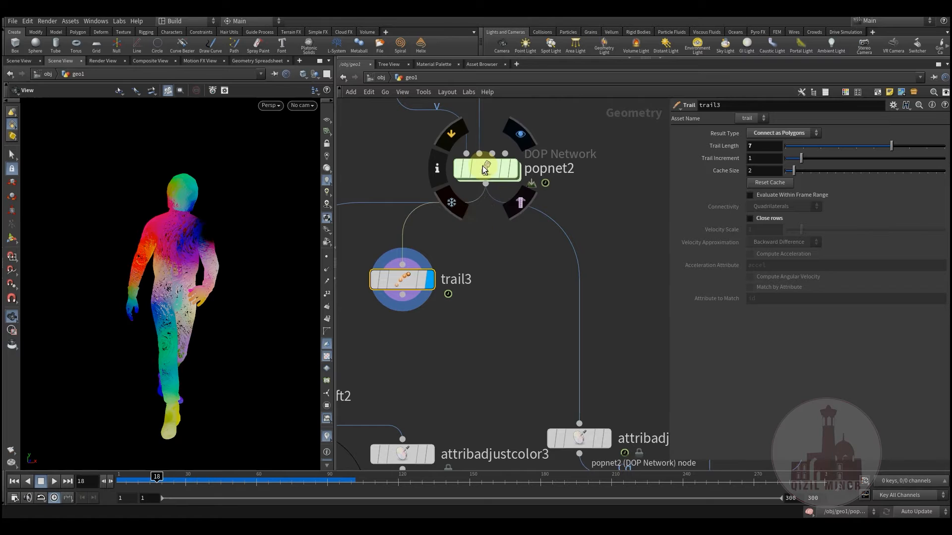
left_click_drag(171, 306, 180, 301)
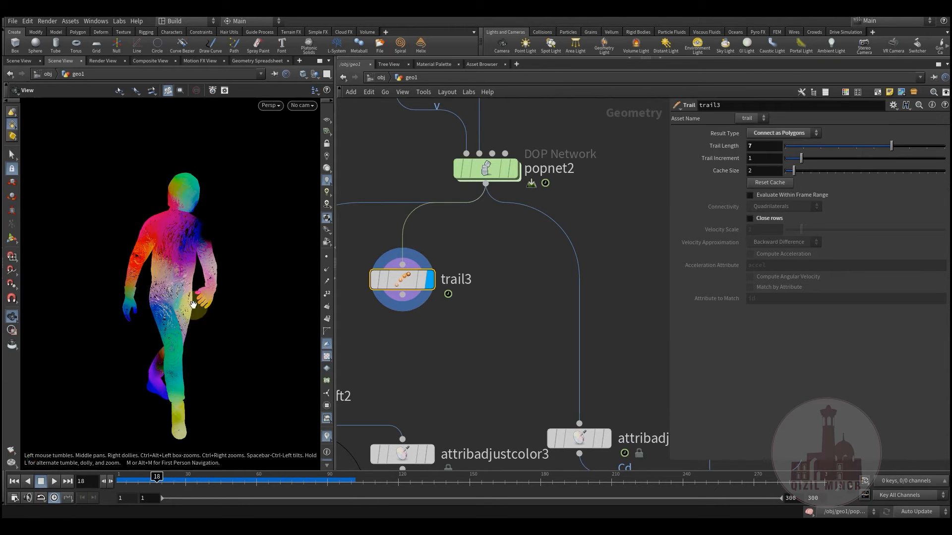
Compare popnet2's raw particles at frame 14 with trail3's connected trails, scrubbing on to frame 31
left_click(511, 171)
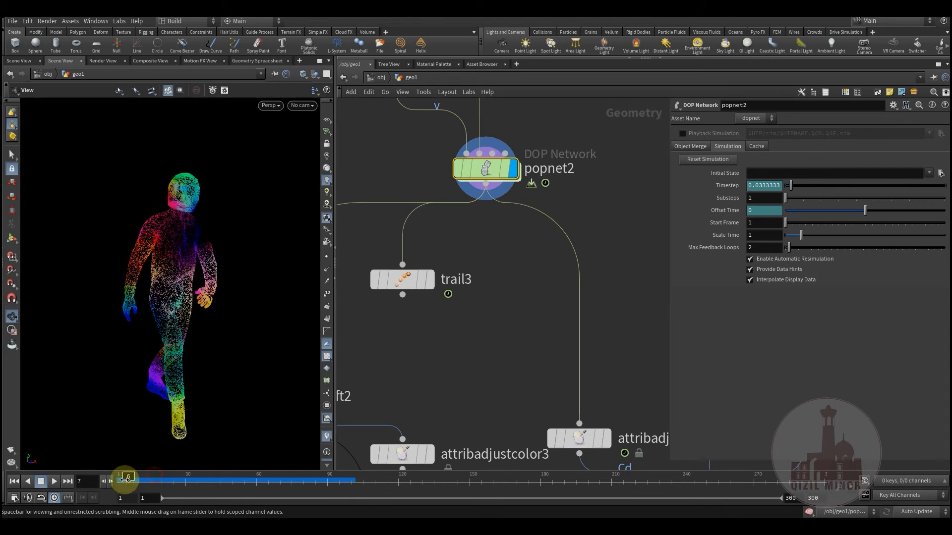
left_click(147, 479)
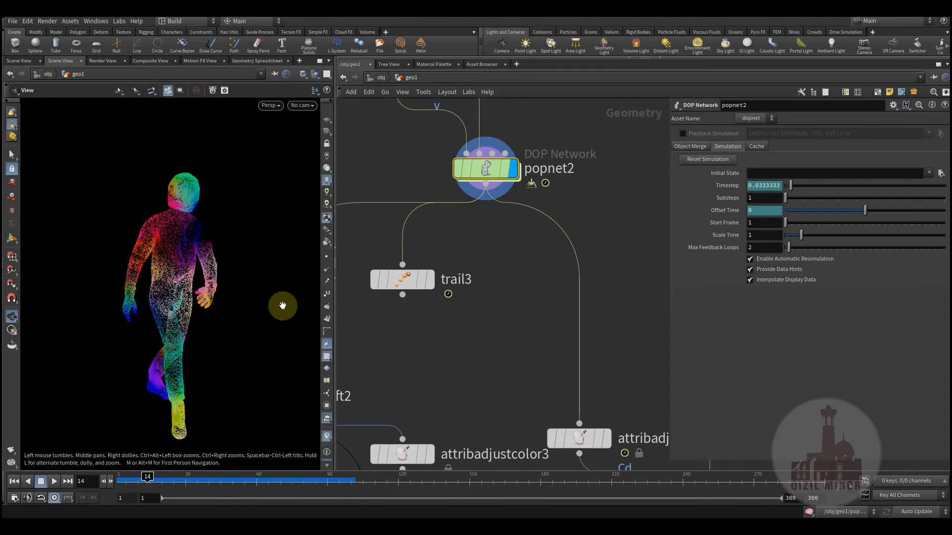
left_click(429, 280)
left_click(408, 281)
left_click_drag(147, 478, 187, 479)
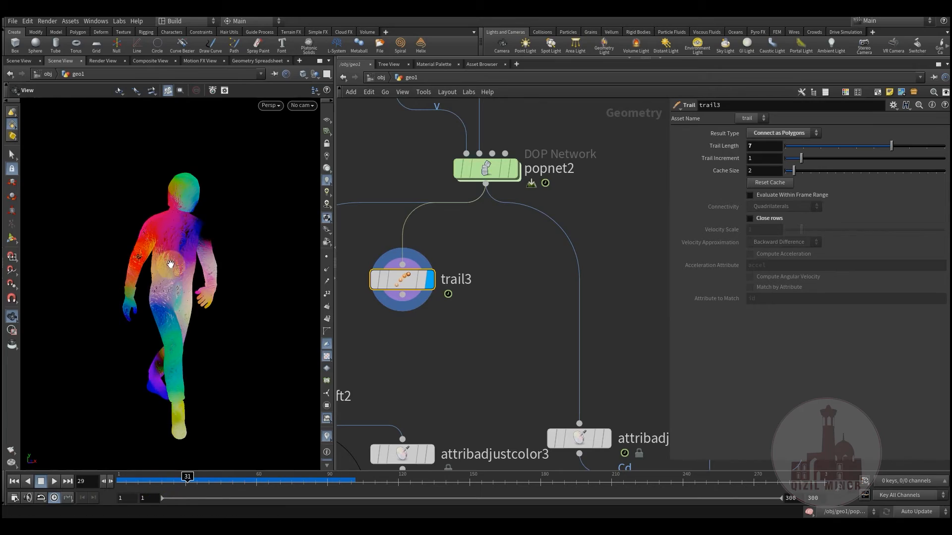
Examine the trail lines up close on the figure's head, torso and legs at frame 31
middle_click_drag(185, 261, 174, 293)
right_click_drag(208, 288, 294, 258)
left_click_drag(159, 270, 206, 278)
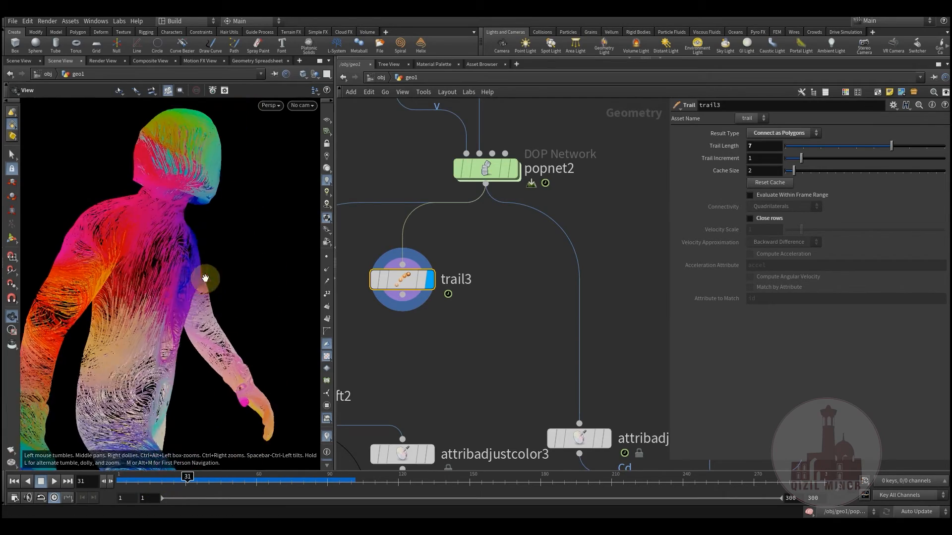
middle_click_drag(148, 276, 184, 293)
left_click_drag(185, 293, 146, 282)
middle_click_drag(146, 282, 180, 218)
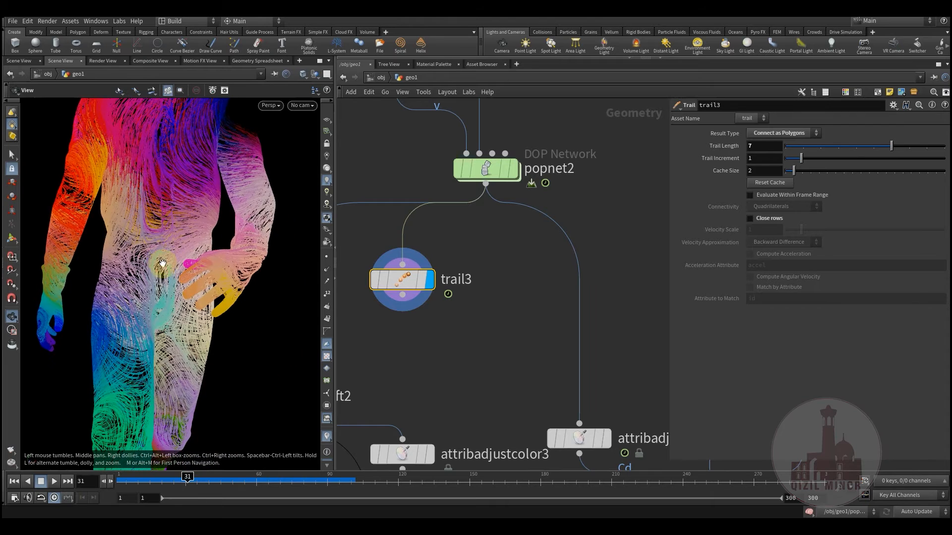
middle_click_drag(163, 264, 194, 317)
right_click_drag(194, 317, 217, 384)
Return to frame 1, edit the particle life expectancy in popnet2's source_first_input birth settings, and go back to the geo1 network
left_click_drag(146, 484, 107, 491)
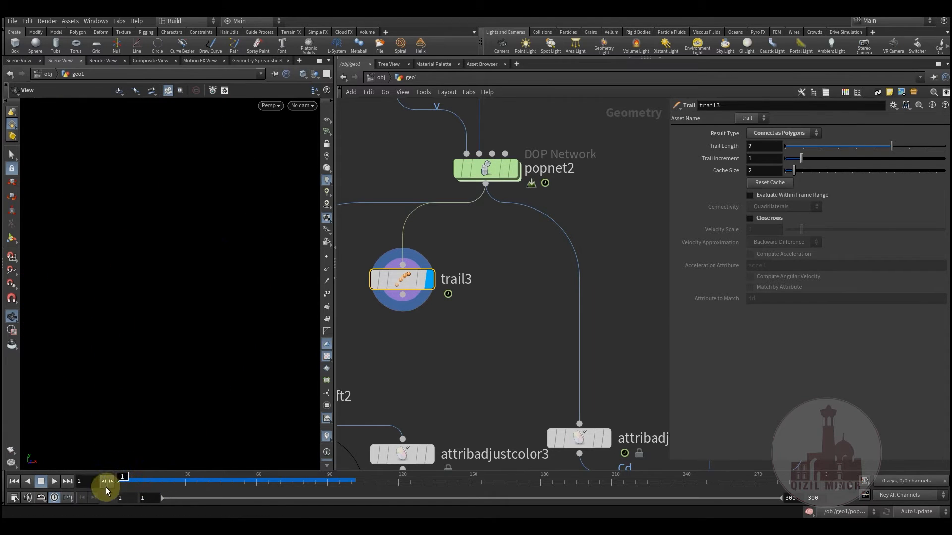
double_click(487, 178)
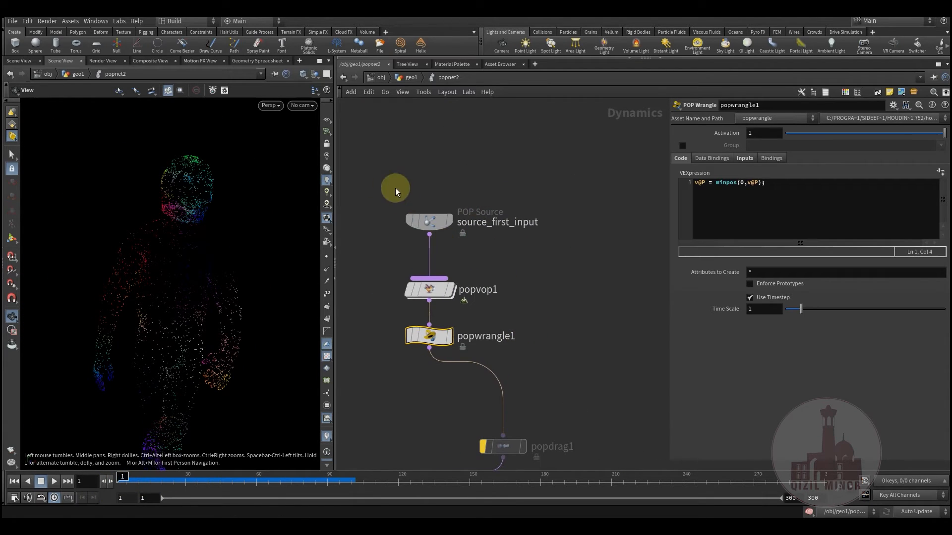
left_click(429, 221)
left_click(704, 147)
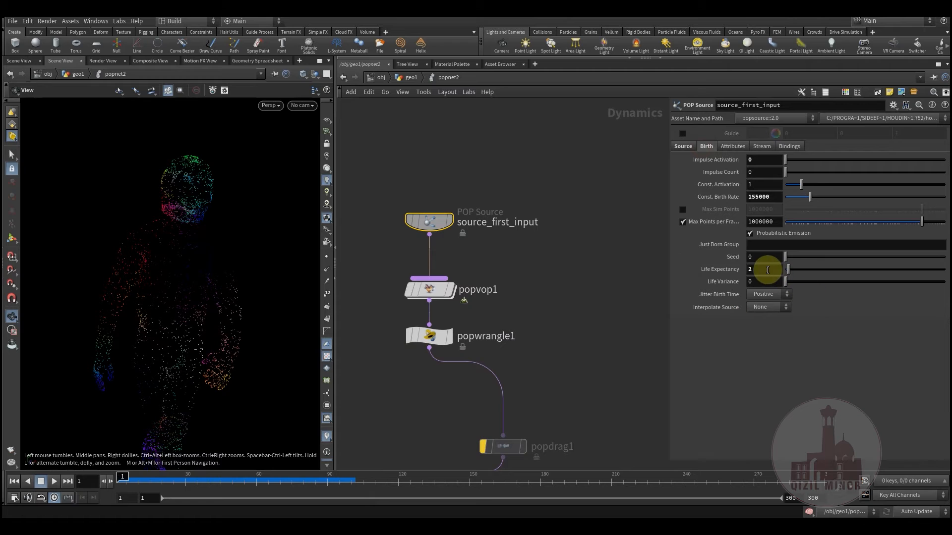
left_click(590, 272)
middle_click_drag(581, 273, 562, 309)
left_click(402, 80)
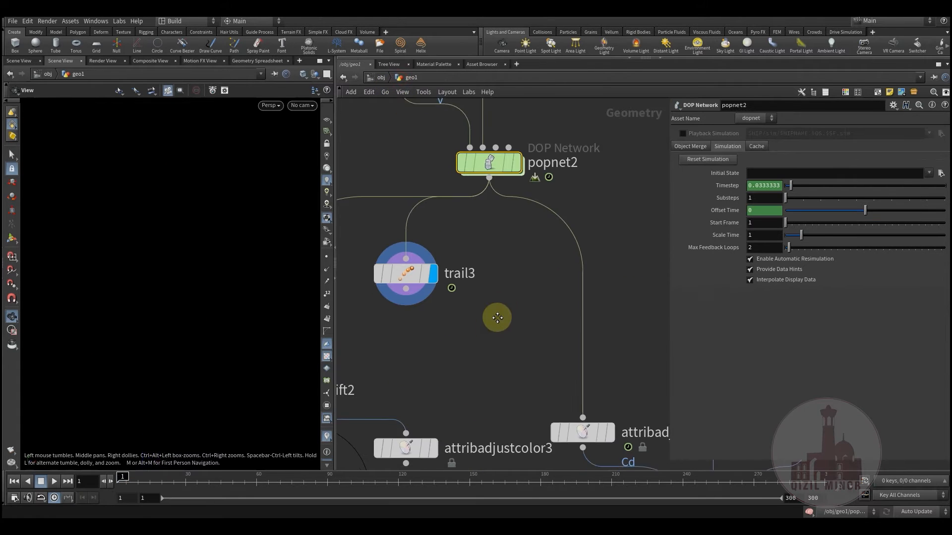
Recalculate the trails by scrubbing from frame 1 to 60 and reposition the trail3 node below popnet2
mouse_move(420, 234)
left_mouse_down()
mouse_move(430, 231)
mouse_move(409, 233)
left_mouse_up()
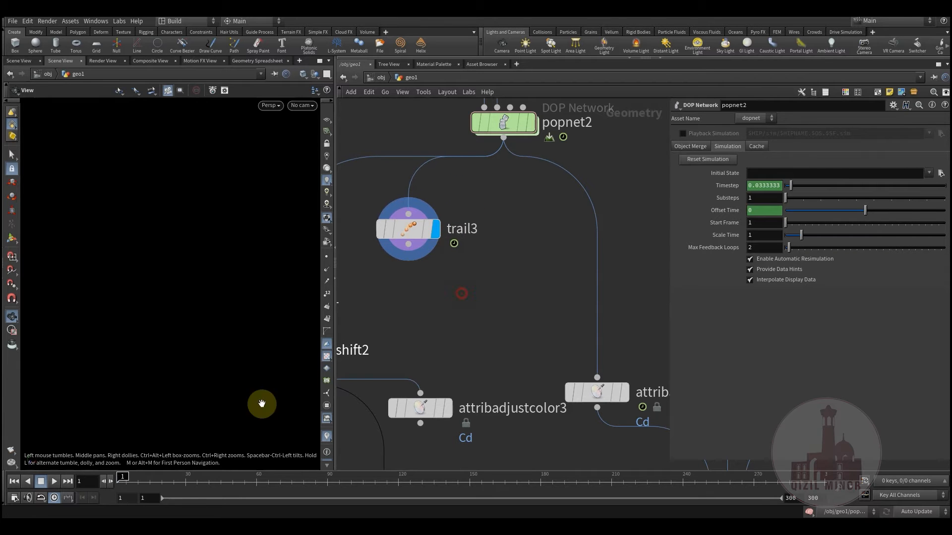
left_click_drag(120, 480, 245, 477)
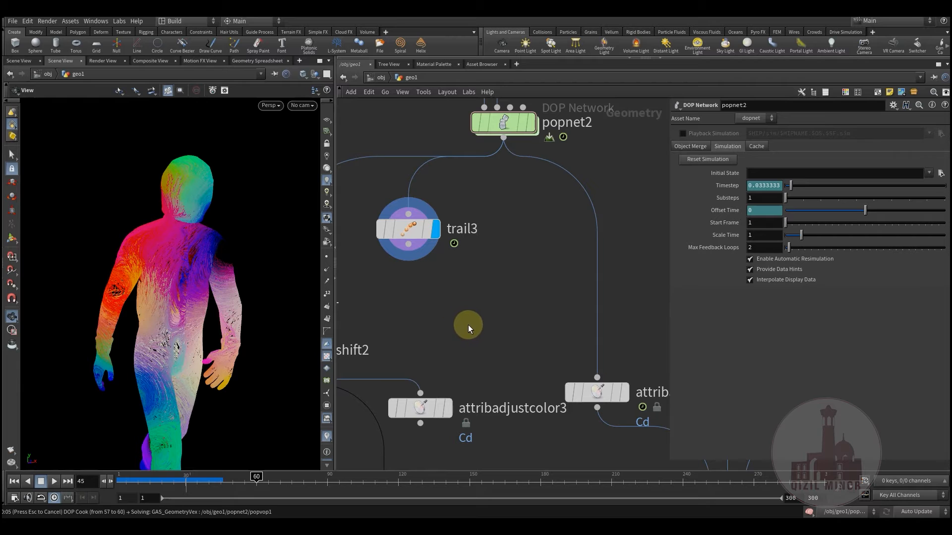
middle_click_drag(469, 322, 460, 334)
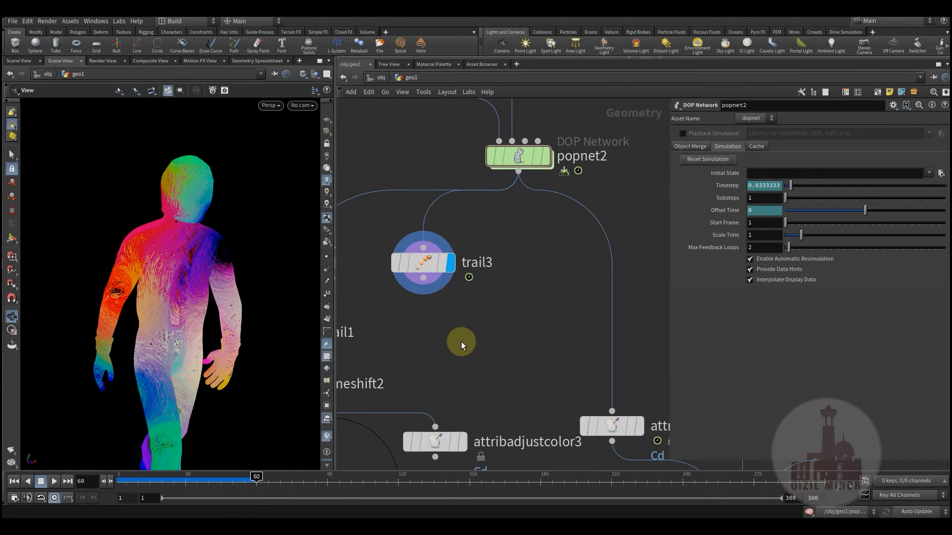
mouse_move(460, 338)
middle_mouse_down()
mouse_move(457, 349)
mouse_move(483, 348)
mouse_move(469, 334)
mouse_move(471, 350)
middle_mouse_up()
left_click_drag(444, 247, 455, 248)
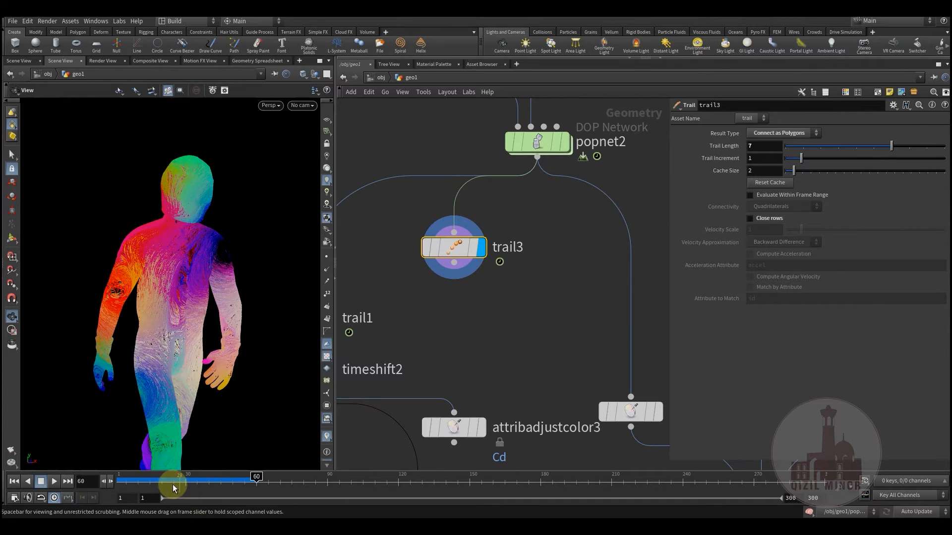
Replay the trails from the first frame to frame 52 and on to 65, examining the figure from several angles and distances
left_click(117, 479)
left_click_drag(118, 479, 240, 481)
left_click_drag(159, 263, 98, 331)
right_click_drag(98, 332, 215, 302)
left_click_drag(215, 302, 153, 283)
right_click_drag(153, 282, 144, 248)
middle_click_drag(144, 248, 187, 285)
right_click_drag(187, 286, 174, 325)
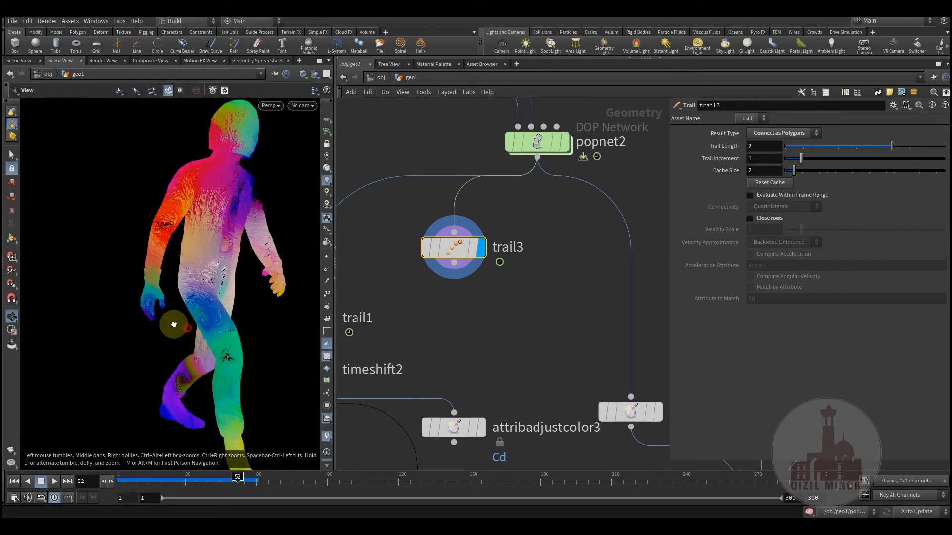
left_click_drag(173, 325, 159, 359)
right_click_drag(160, 358, 174, 411)
left_click_drag(135, 481, 260, 482)
Connect trail3's output to attribadjustcolor3, display the recoloured trails and move the node closer to trail3
middle_click_drag(469, 296, 488, 303)
left_click(448, 229)
left_click(441, 354)
left_click(459, 371)
left_click(491, 335)
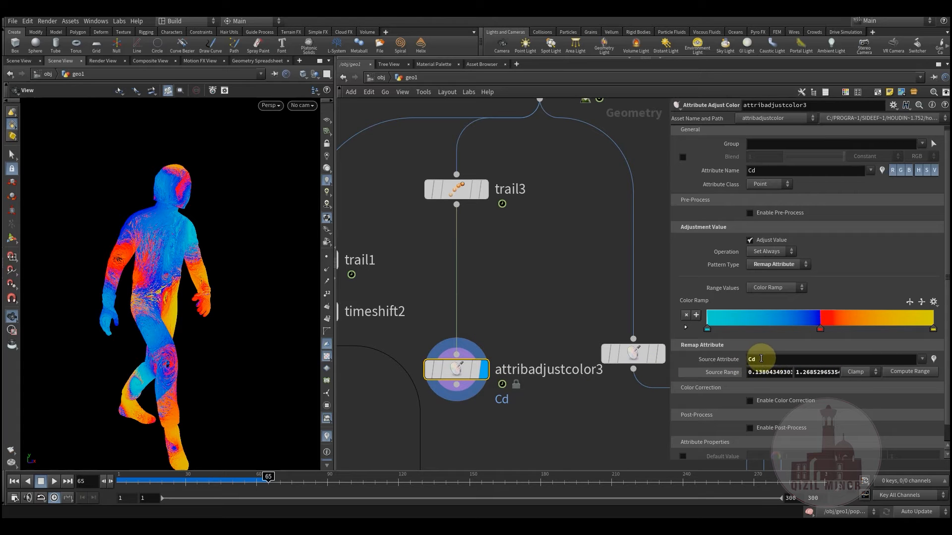
left_click_drag(455, 374, 465, 356)
Scrub to frame 22 and review attribadjustcolor3's remap settings, pattern type options and coloured result
left_click_drag(134, 479, 167, 481)
middle_click_drag(495, 286, 497, 259)
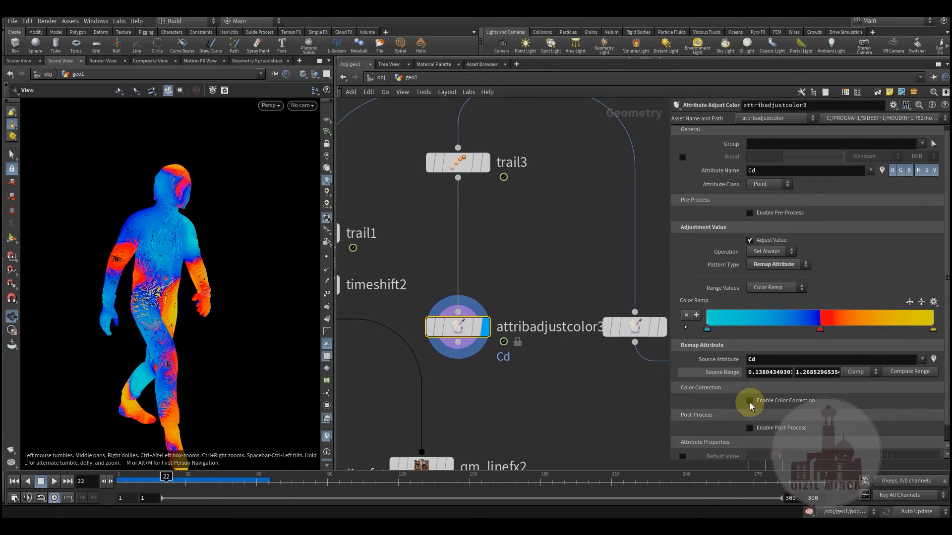
scroll(739, 415, "down", 2)
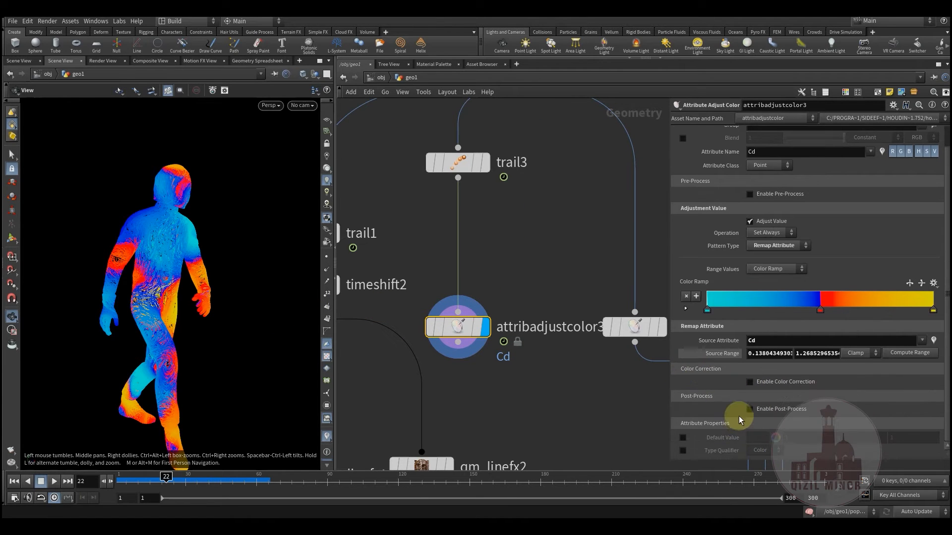
scroll(729, 409, "up", 2)
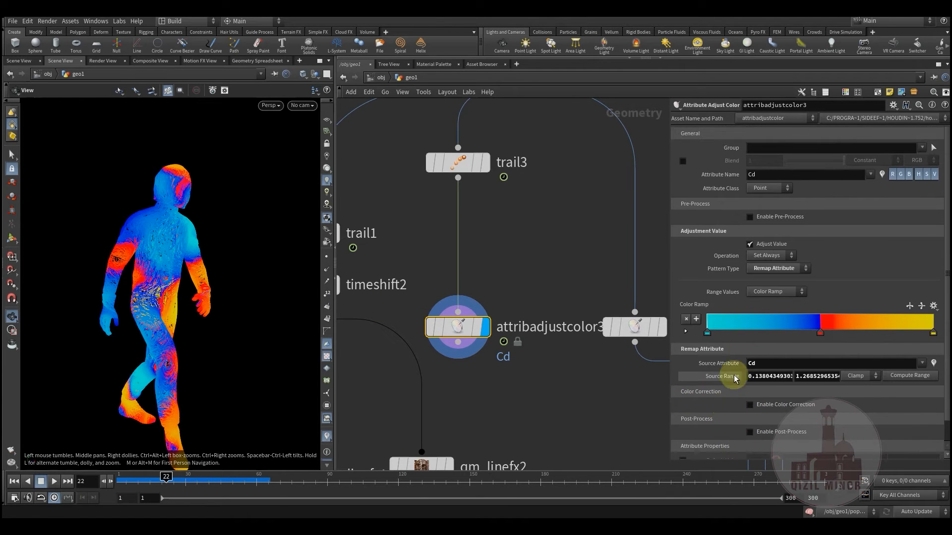
left_click(792, 268)
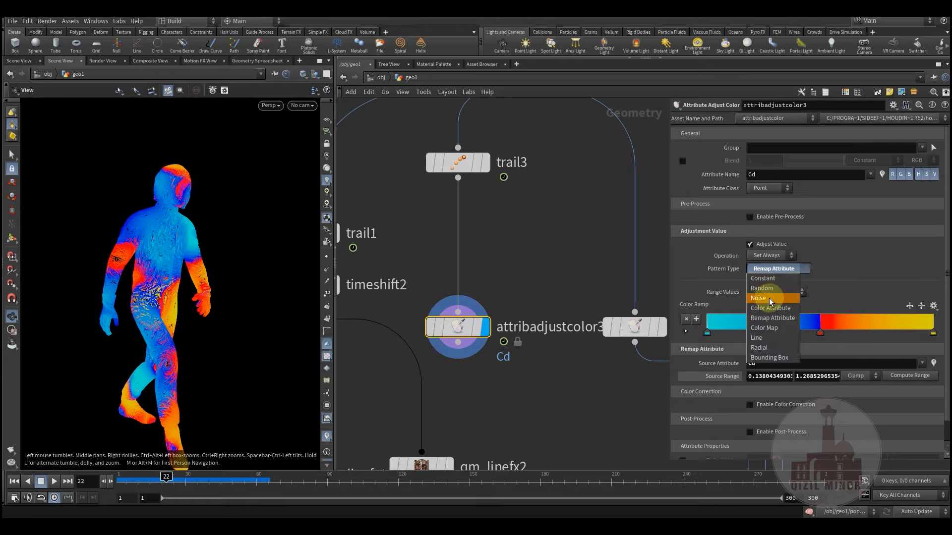
left_click(859, 284)
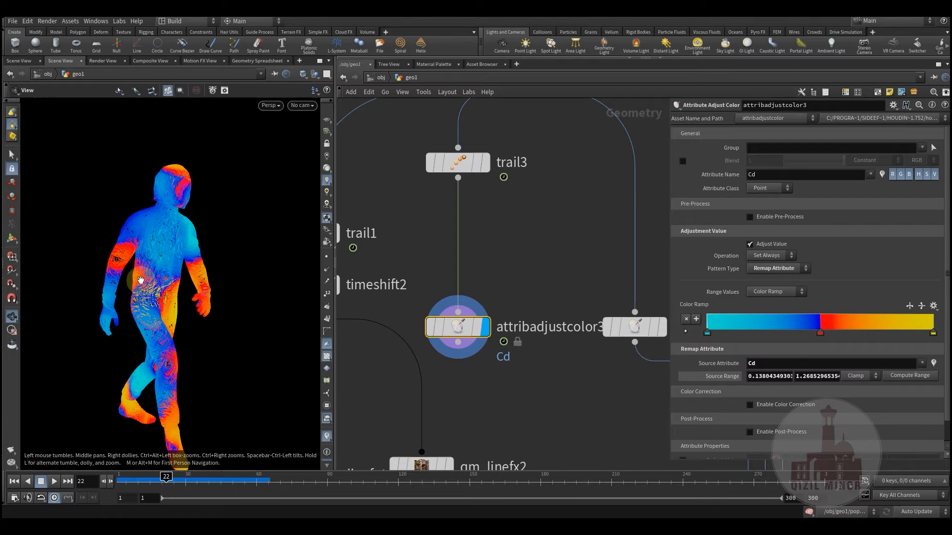
left_click_drag(141, 280, 132, 278)
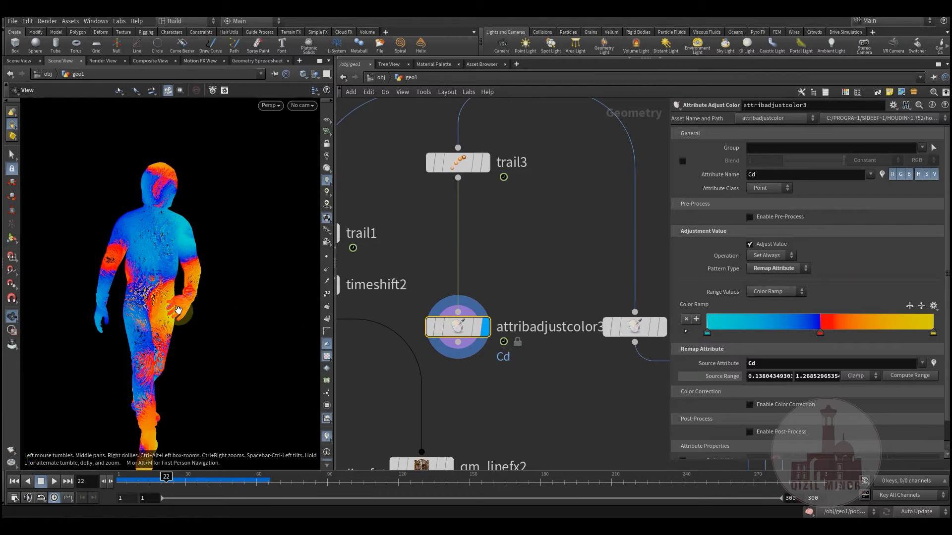
Compare trail3's original colours at frame 53 with attribadjustcolor3's remapped colours, then scrub on to frame 73
middle_click_drag(508, 257, 492, 305)
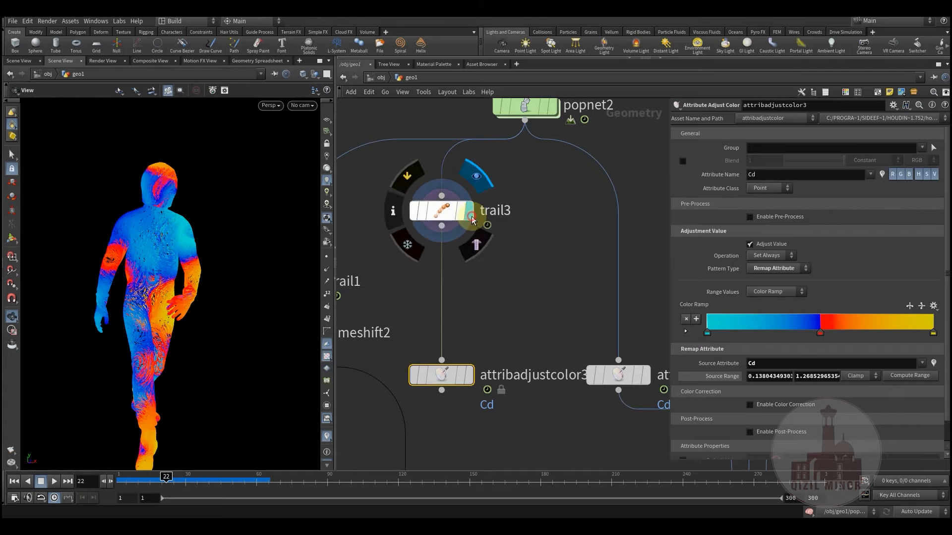
left_click(468, 211)
left_click_drag(159, 480, 241, 480)
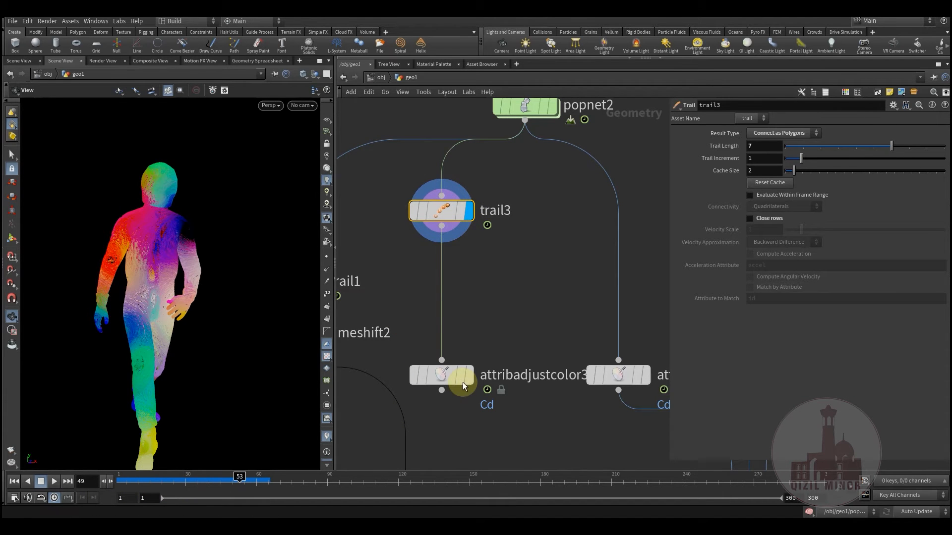
left_click(438, 377)
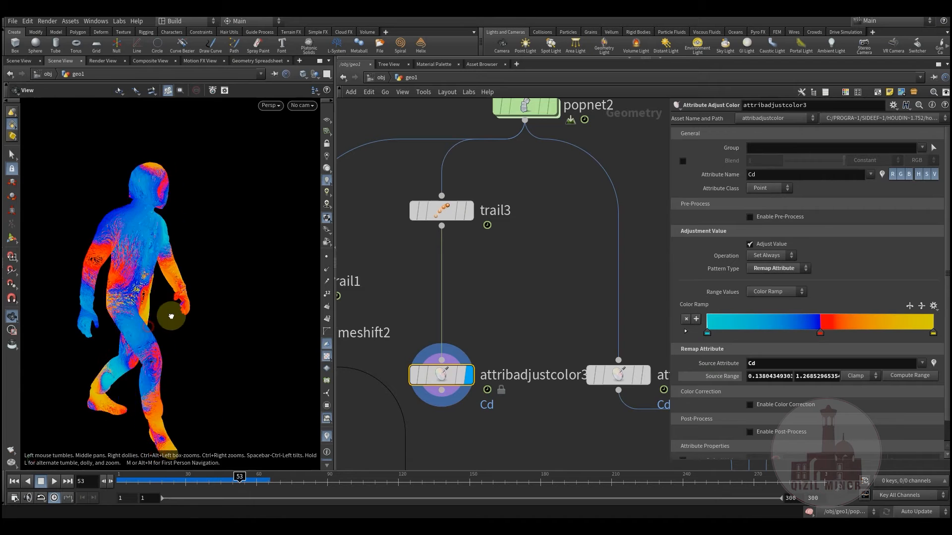
left_click_drag(132, 480, 293, 476)
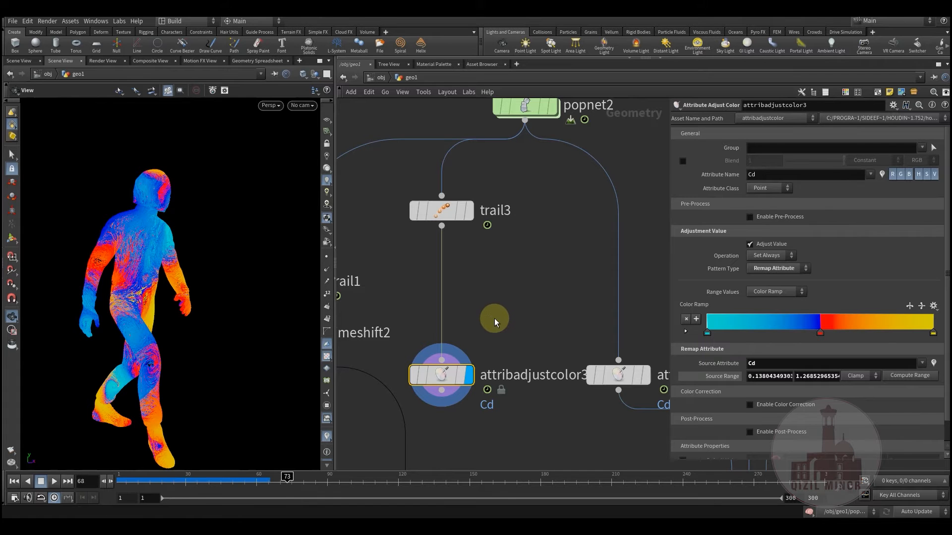
Select the chain of nodes starting at attribnoise3 and return the timeline to frame 1
scroll(493, 318, "down", 5)
scroll(466, 326, "down", 2)
scroll(485, 366, "up", 6)
scroll(515, 234, "down", 3)
left_click_drag(432, 174, 495, 415)
scroll(450, 289, "up", 6)
left_click_drag(123, 479, 88, 479)
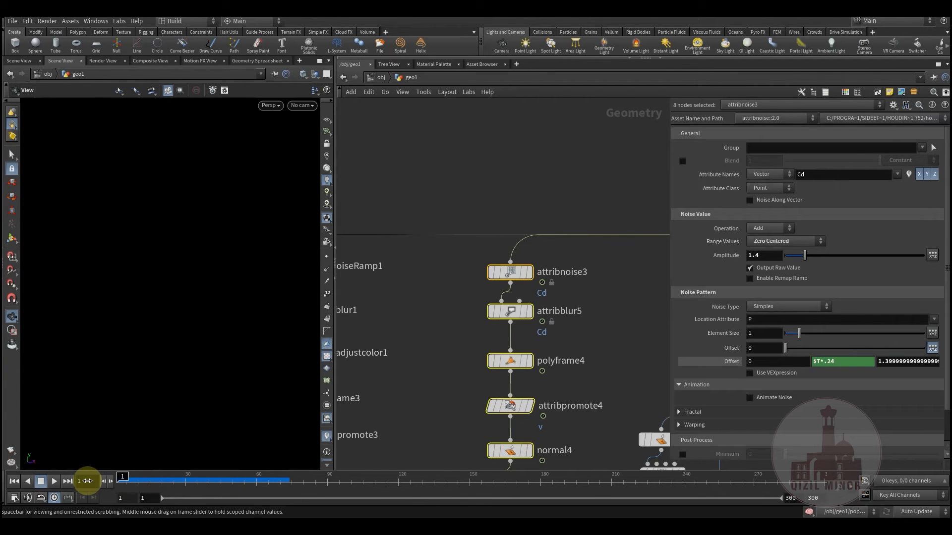
Display only the attribnoise3 node and view its effect on the character
left_click(416, 334)
mouse_move(448, 305)
middle_mouse_down()
mouse_move(416, 333)
mouse_move(406, 317)
middle_mouse_up()
left_click(501, 304)
left_click_drag(191, 318, 211, 321)
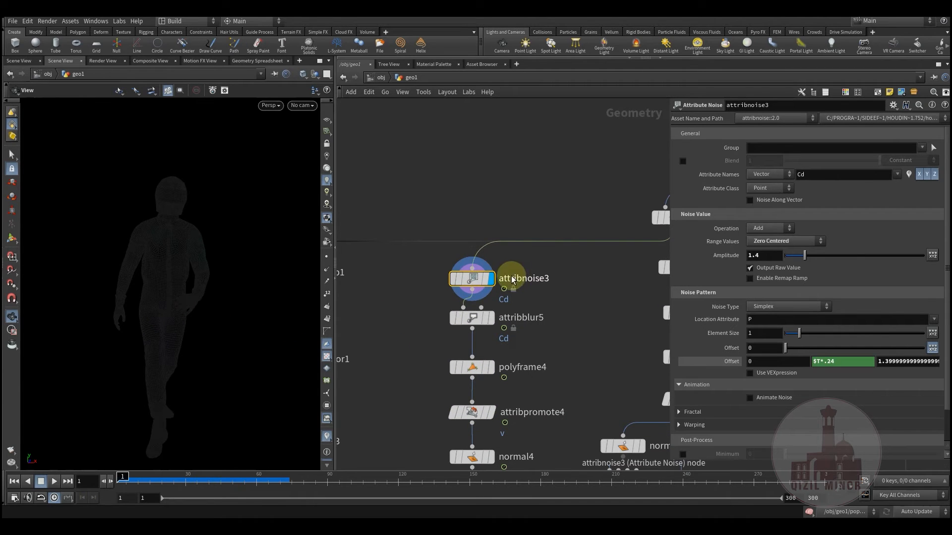
Change the viewport lighting so attribnoise3's colours show on the character, and examine the noise colours from different angles
mouse_move(479, 277)
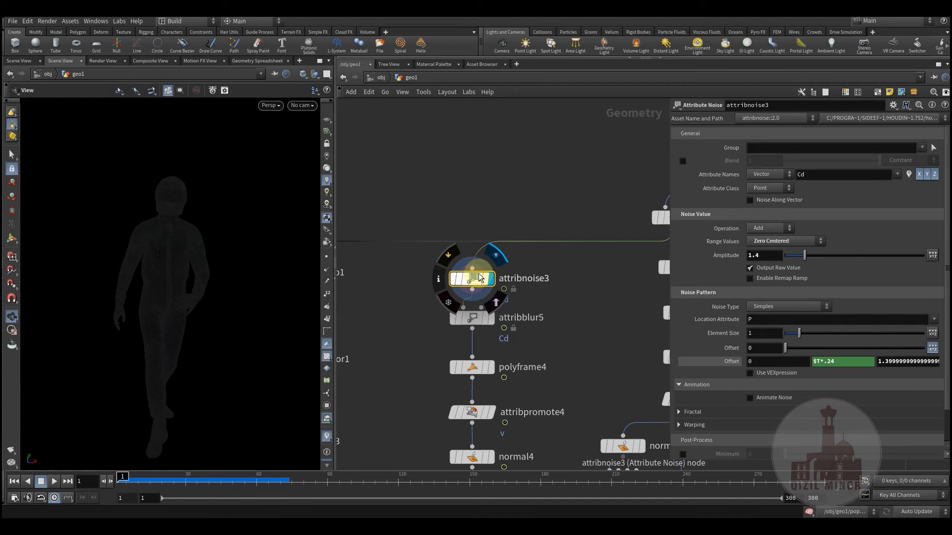
left_click(327, 169)
left_click(326, 203)
left_click_drag(169, 308, 161, 308)
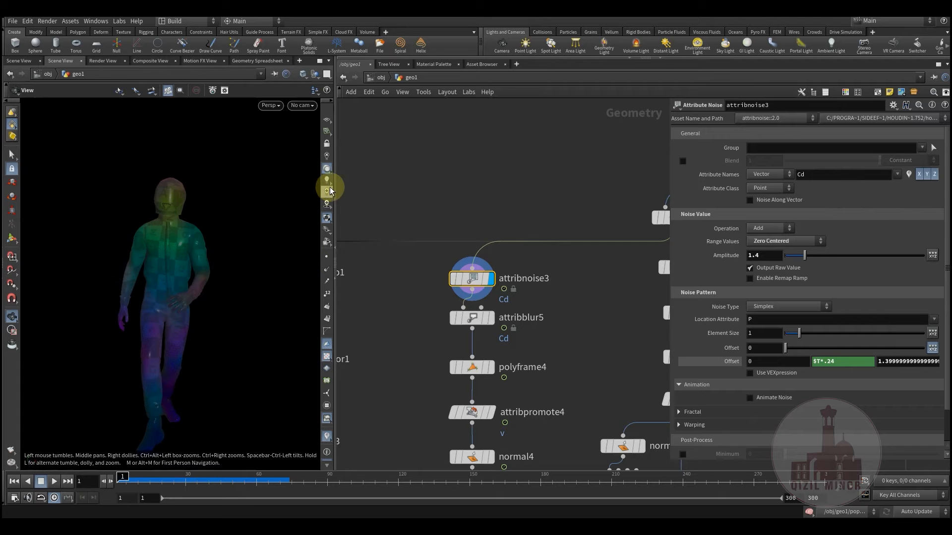
mouse_move(326, 173)
left_mouse_down()
mouse_move(382, 213)
mouse_move(379, 204)
left_mouse_up()
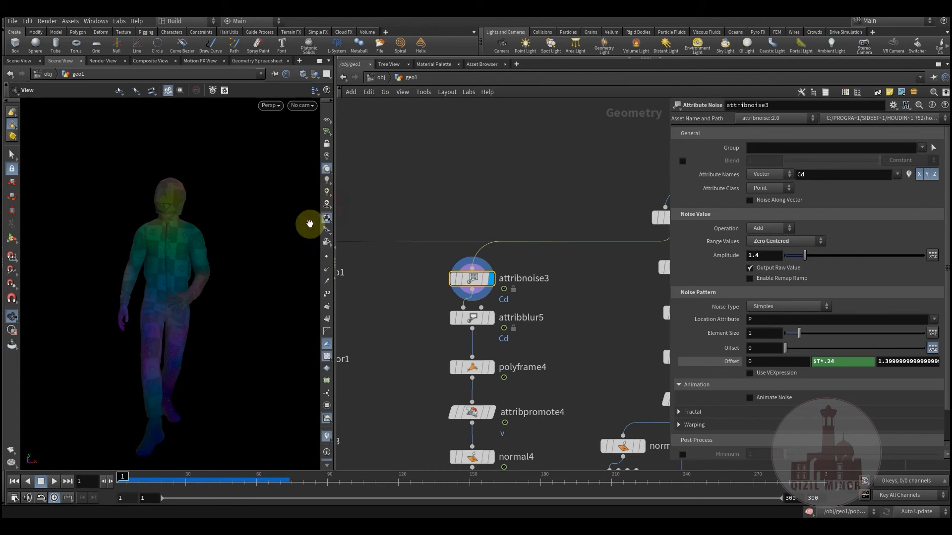
left_click_drag(203, 316, 212, 298)
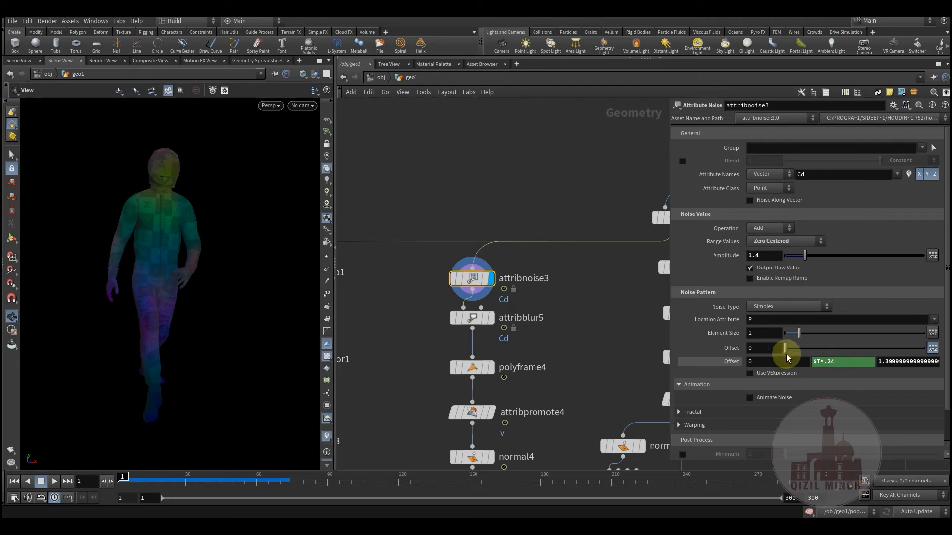
left_click_drag(164, 486, 93, 484)
Display attribblur5, normal4 and attribblur4 in turn to review each node's effect on the character
left_click(491, 322)
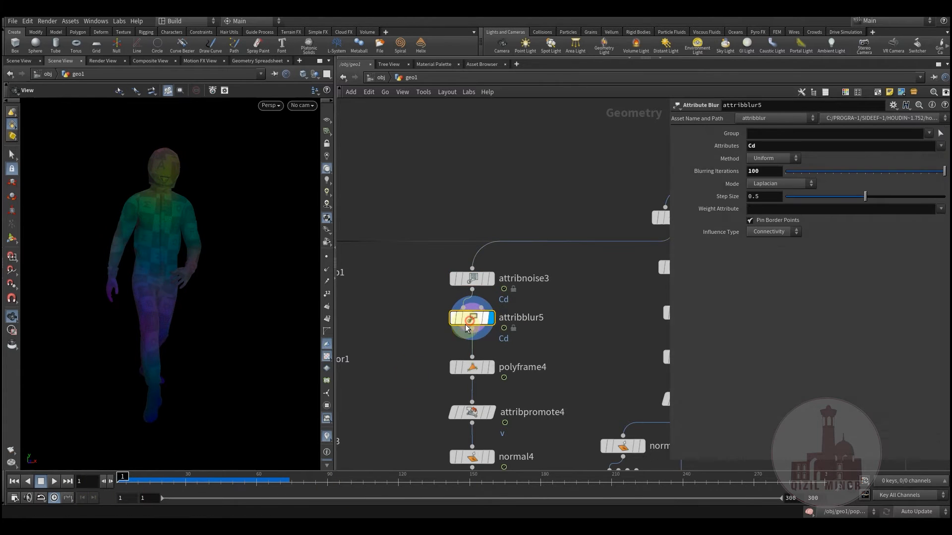
middle_click_drag(400, 391, 391, 270)
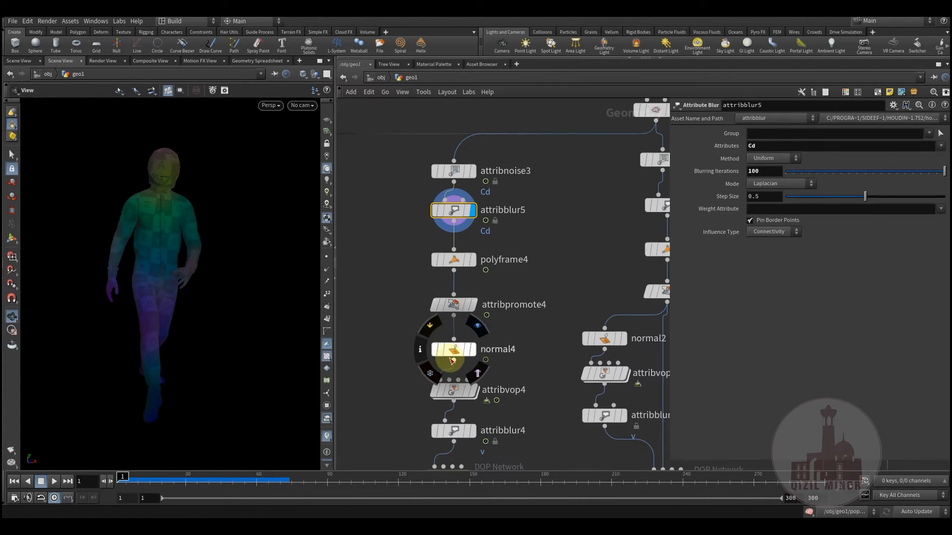
left_click(484, 335)
middle_click_drag(446, 407, 407, 282)
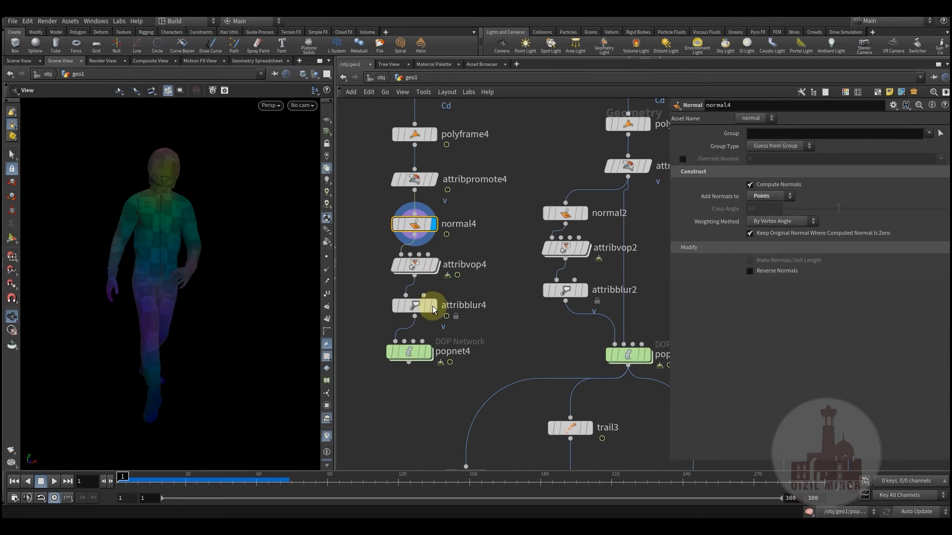
left_click(433, 306)
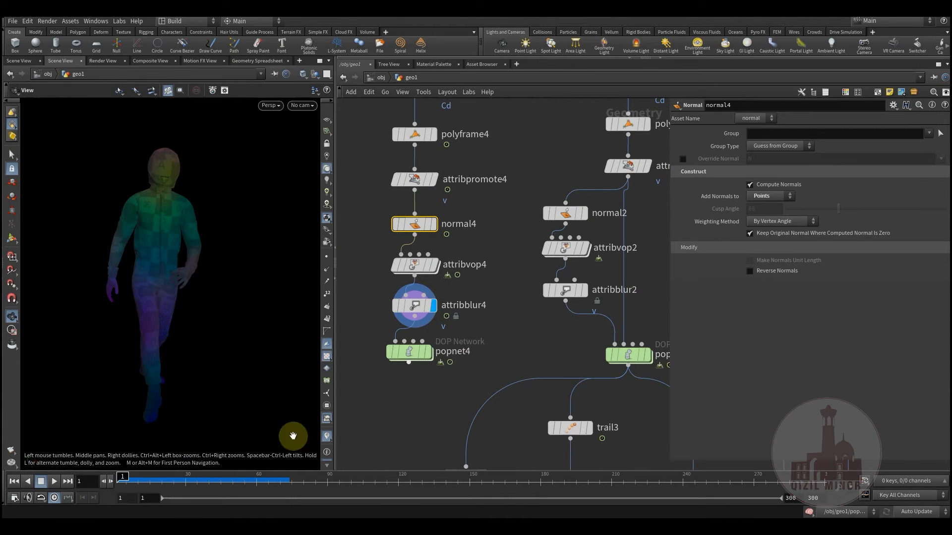
middle_click_drag(435, 386, 499, 382)
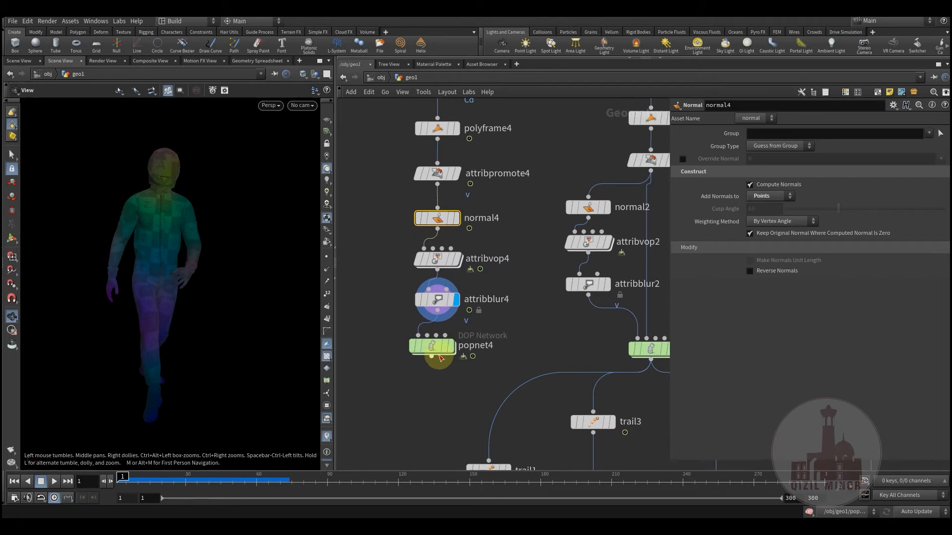
Open the popnet4 network, review its POP source and popdrag1 settings, and return to the geo1 level
double_click(433, 346)
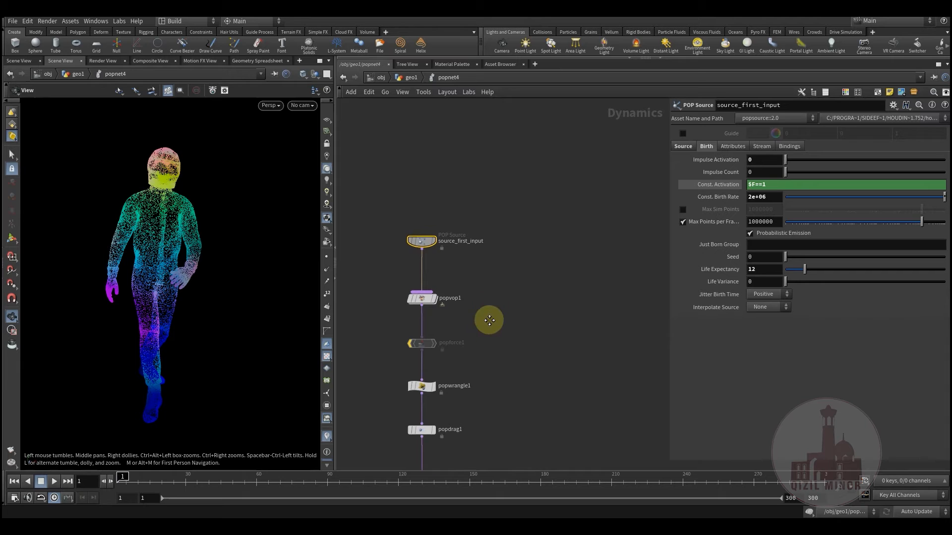
middle_click_drag(489, 321, 493, 251)
left_click_drag(390, 346, 390, 347)
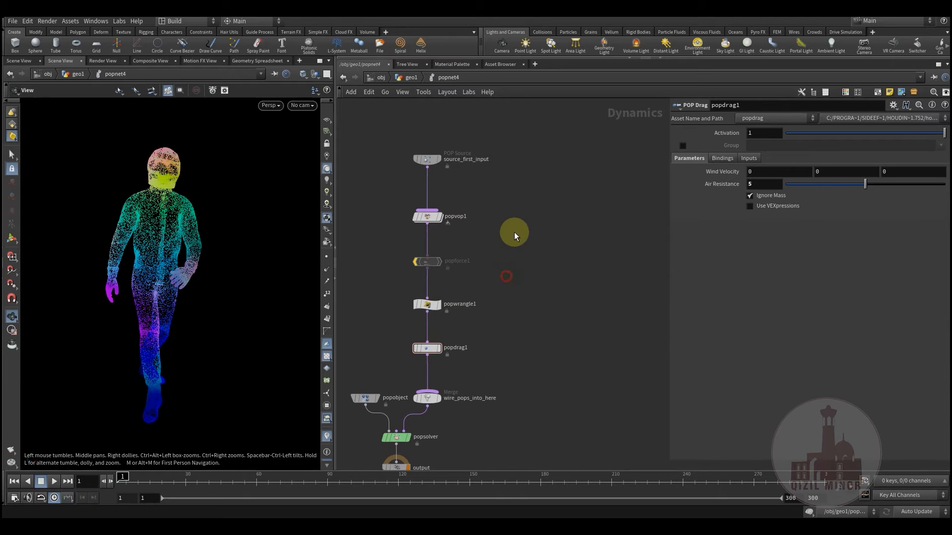
middle_click_drag(450, 140, 450, 165)
left_click(408, 76)
left_click(400, 220)
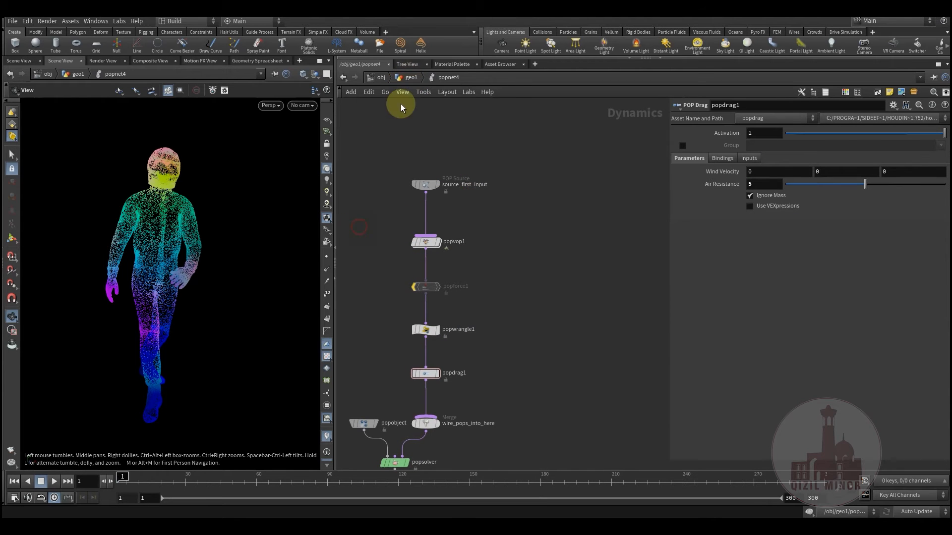
left_click(400, 79)
middle_click_drag(407, 361, 409, 329)
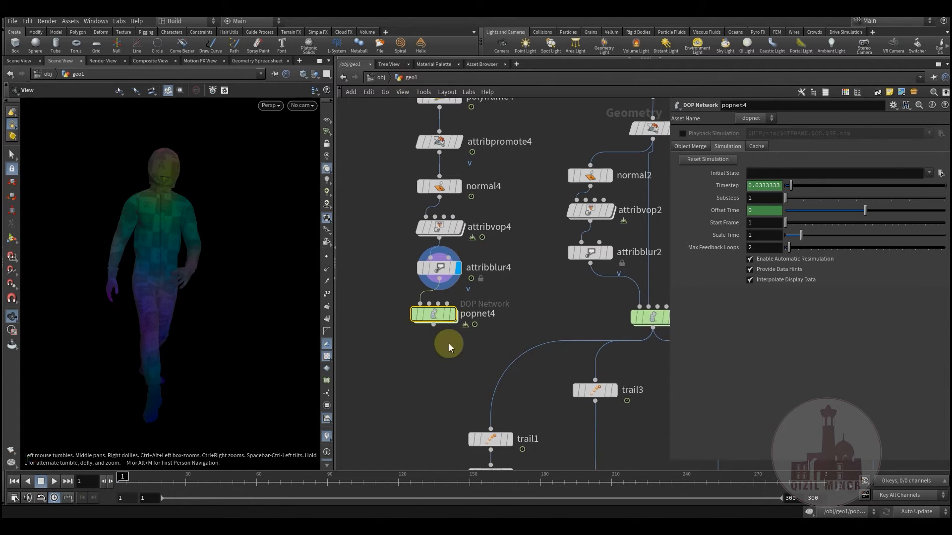
Display popnet4 and simulate its particles up to frame 90
mouse_move(436, 319)
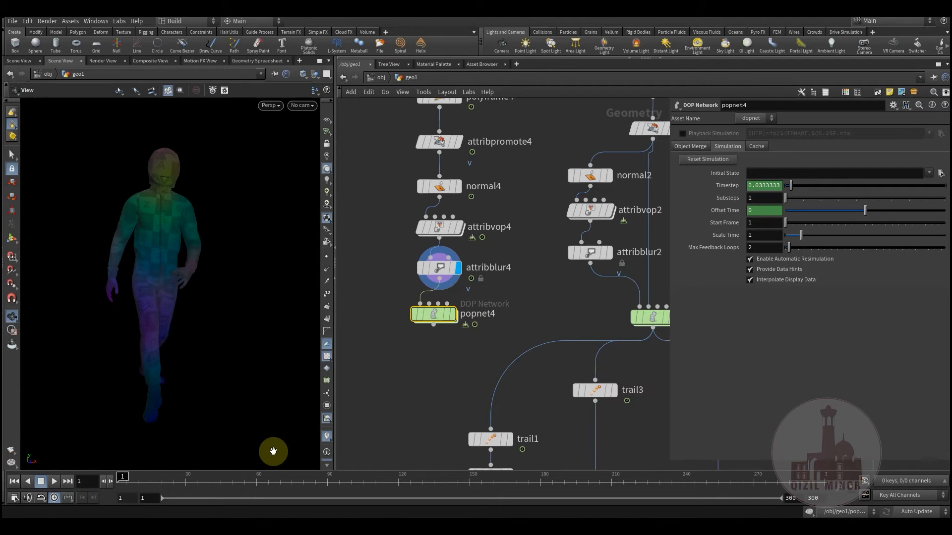
middle_click_drag(377, 311, 371, 441)
scroll(394, 264, "down", 1)
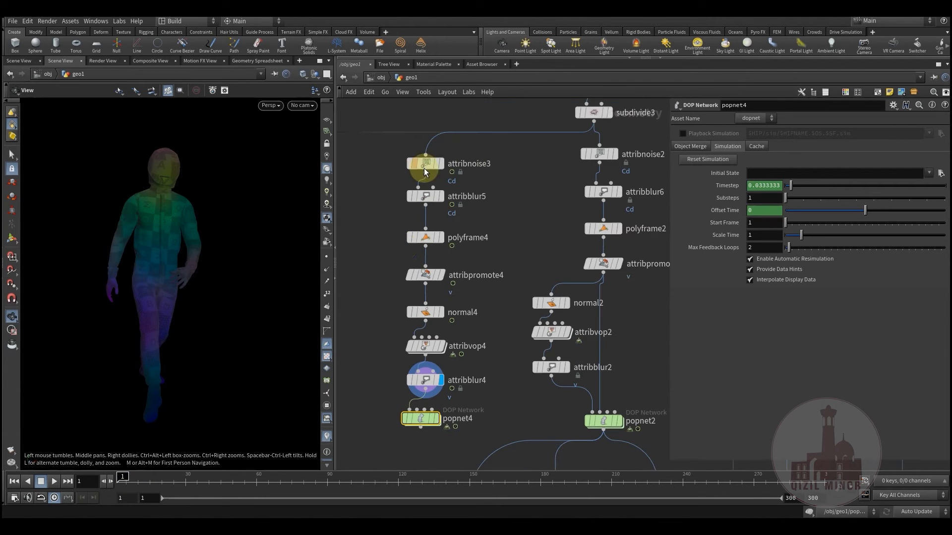
middle_click_drag(372, 328, 390, 275)
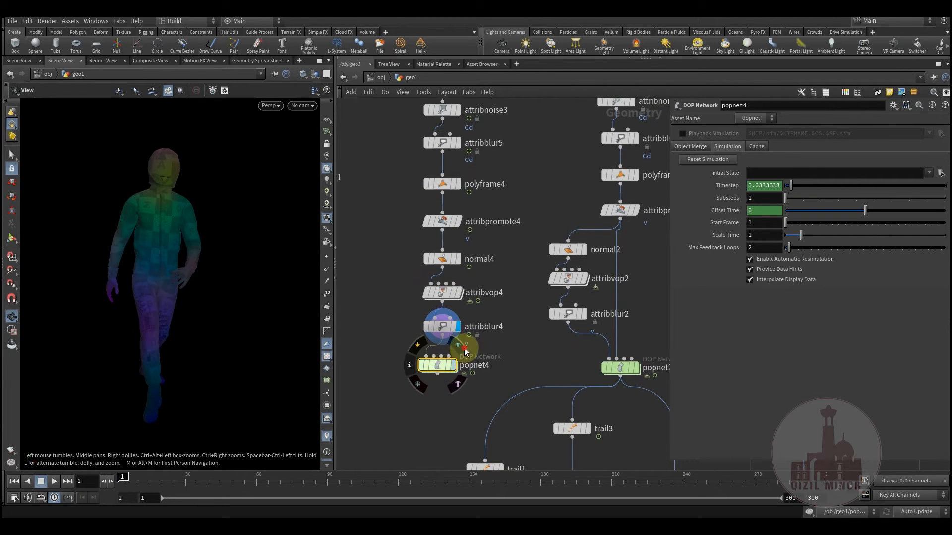
left_click(455, 365)
left_click_drag(125, 477, 266, 478)
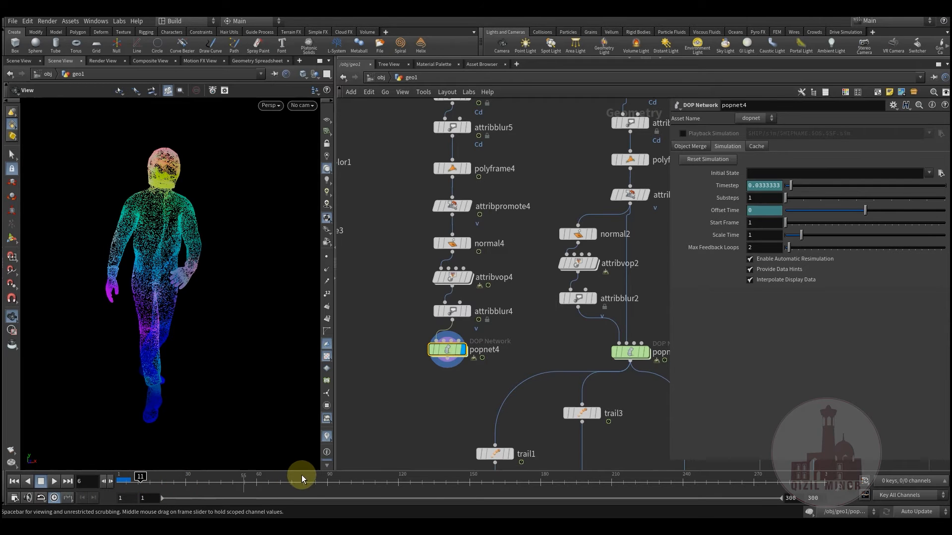
left_click_drag(326, 484, 328, 483)
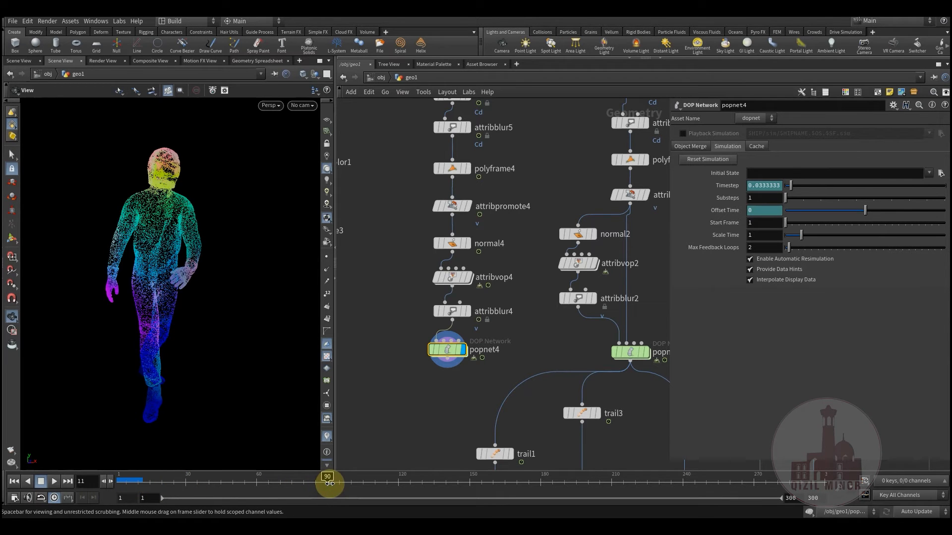
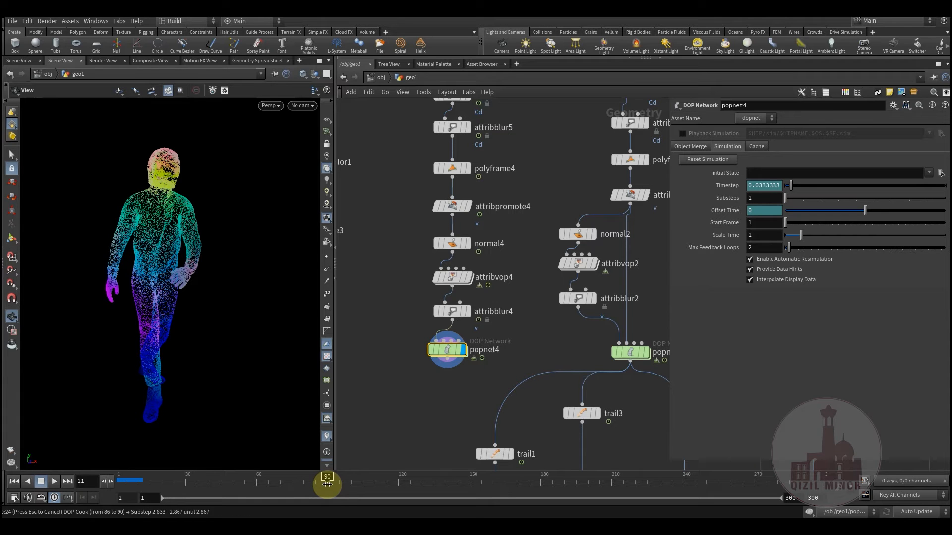
Scrub back through popnet4's cached simulation to frame 82 and inspect the coloured particles up close
left_click_drag(328, 482, 191, 477)
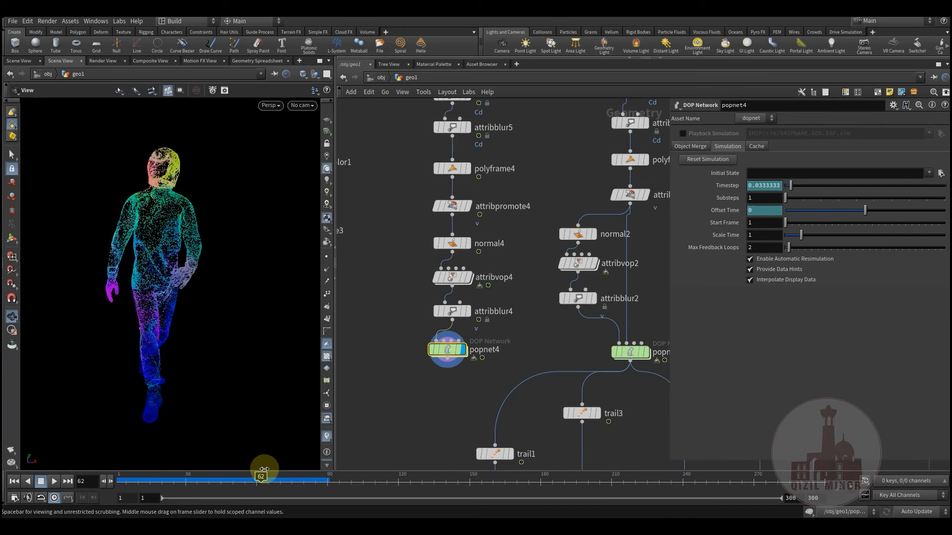
left_click_drag(298, 465, 309, 471)
right_click_drag(161, 292, 168, 302)
left_click_drag(168, 302, 227, 280)
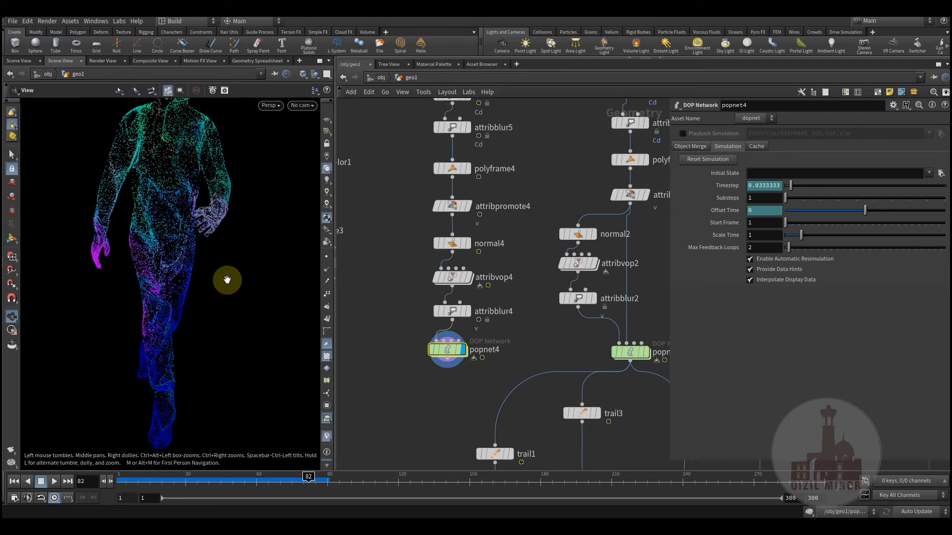
right_click_drag(227, 280, 192, 312)
left_click_drag(191, 312, 221, 313)
right_click_drag(221, 313, 188, 306)
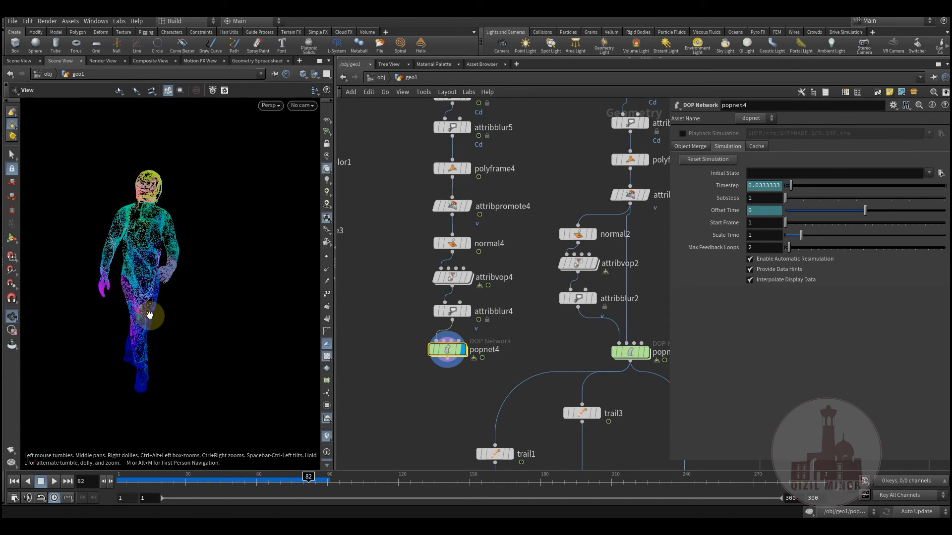
Scrub through the particle motion again and stop at frame 79, checking the character from another distance
left_click_drag(118, 480, 237, 481)
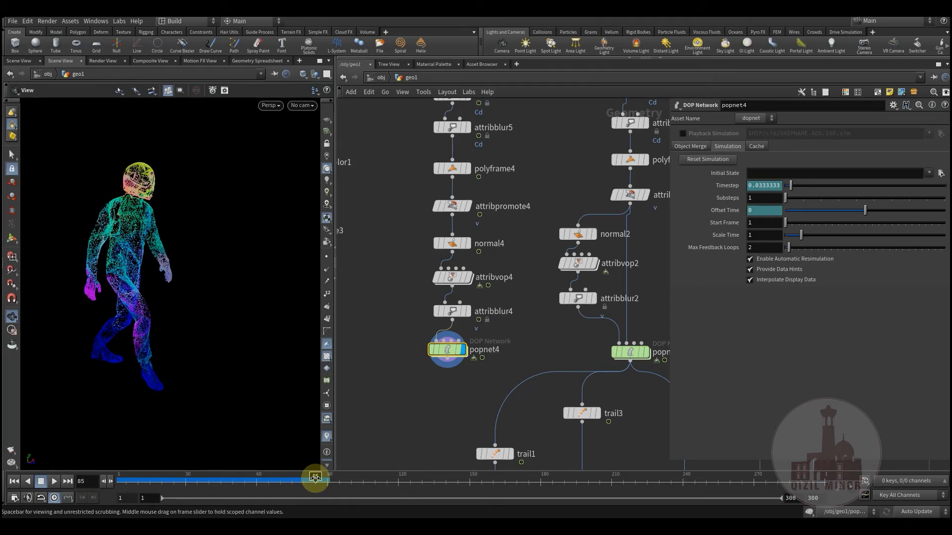
left_click_drag(315, 479, 318, 478)
right_click_drag(193, 321, 181, 308)
left_click_drag(178, 481, 300, 463)
right_click_drag(225, 363, 165, 367)
left_click_drag(180, 346, 186, 336)
Connect popnet4's output to trail3, then display and select trail3
middle_click_drag(421, 410, 410, 327)
right_click_drag(427, 327, 469, 328)
middle_click_drag(403, 325, 378, 349)
left_click_drag(198, 263, 190, 260)
left_click_drag(204, 313, 198, 311)
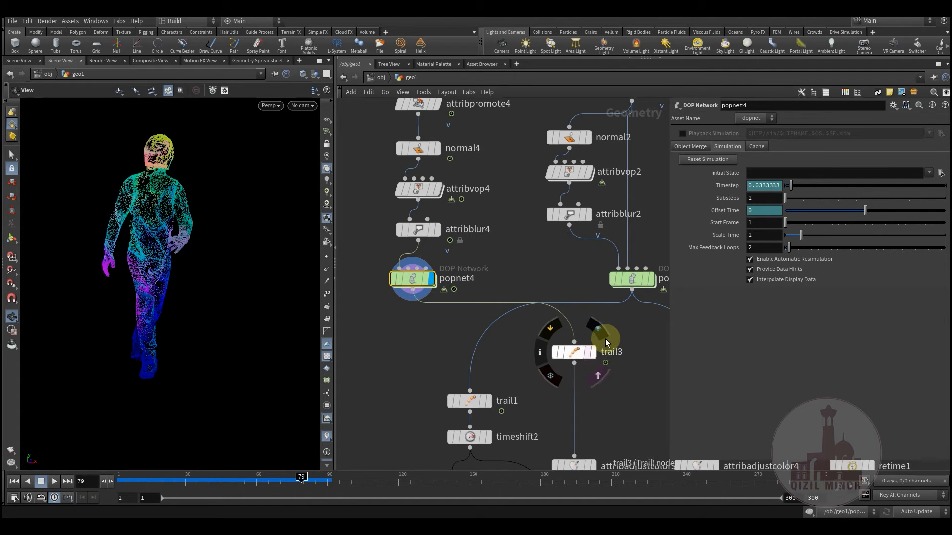
left_click(592, 352)
left_click(559, 355)
Examine trail3's coloured trails up close while scrubbing the timeline, ending at frame 58
right_click_drag(178, 300, 198, 228)
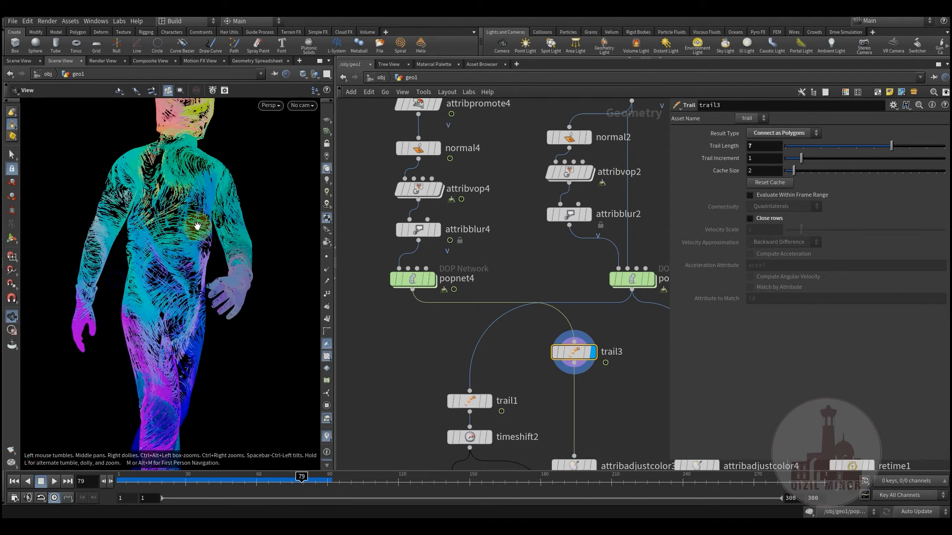
middle_click_drag(198, 228, 199, 327)
left_click_drag(163, 480, 222, 477)
left_click_drag(286, 467, 165, 477)
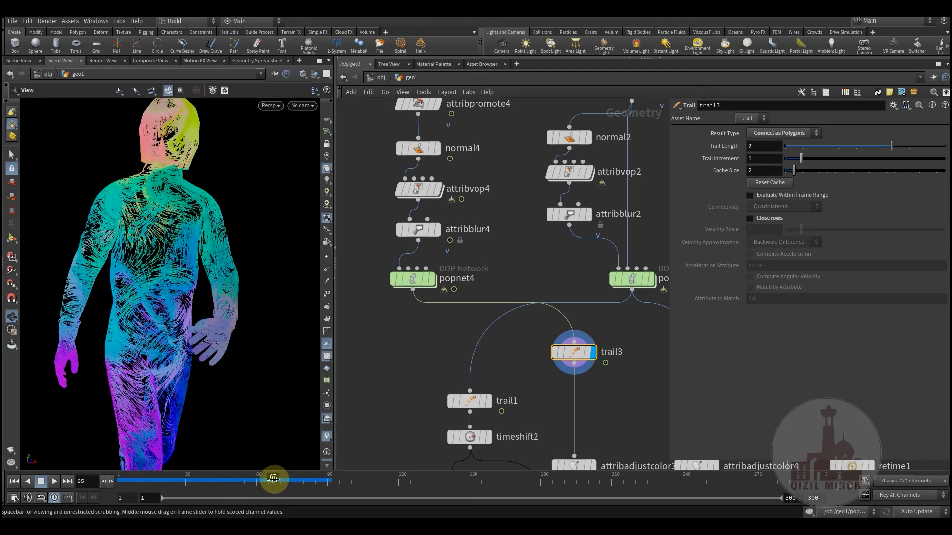
left_click_drag(289, 479, 294, 479)
left_click_drag(192, 331, 287, 329)
left_click_drag(127, 483, 251, 480)
scroll(134, 310, "up", 2)
middle_click_drag(134, 311, 144, 274)
Connect popnet4's output to trail1, display trail1 and view its trails on the whole character
middle_click_drag(512, 358, 455, 319)
mouse_move(379, 298)
middle_mouse_down()
mouse_move(404, 351)
mouse_move(400, 269)
mouse_move(389, 303)
mouse_move(397, 331)
mouse_move(368, 308)
middle_mouse_up()
left_click(408, 282)
left_click(417, 245)
left_click(458, 340)
middle_click_drag(483, 306, 458, 351)
left_click(424, 349)
left_click(442, 350)
left_click_drag(161, 287, 149, 298)
right_click_drag(149, 299, 85, 325)
left_click_drag(85, 325, 110, 319)
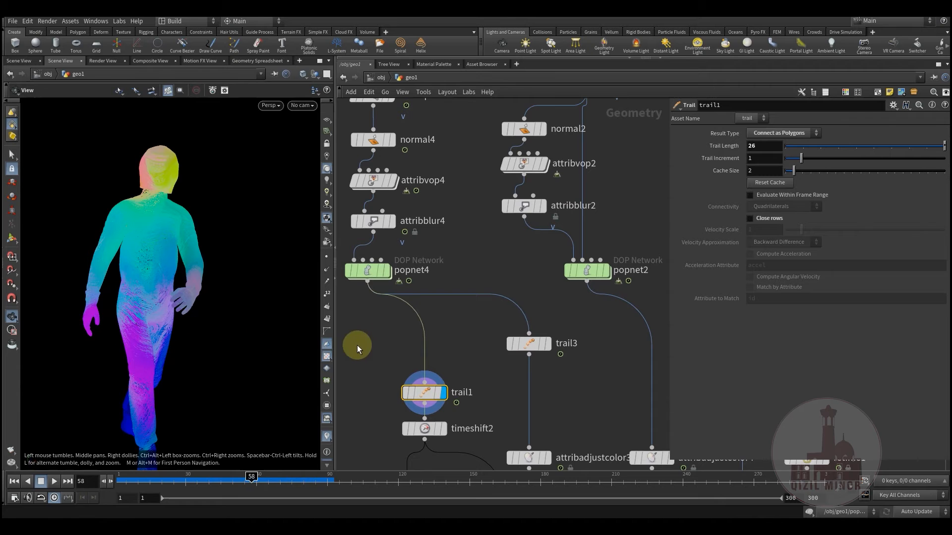
Select and display attribnoise3 again, then scrub to frame 63 to review its animated noise colours
middle_click_drag(380, 324, 483, 382)
scroll(483, 383, "down", 3)
middle_click_drag(419, 276, 394, 373)
scroll(450, 285, "up", 2)
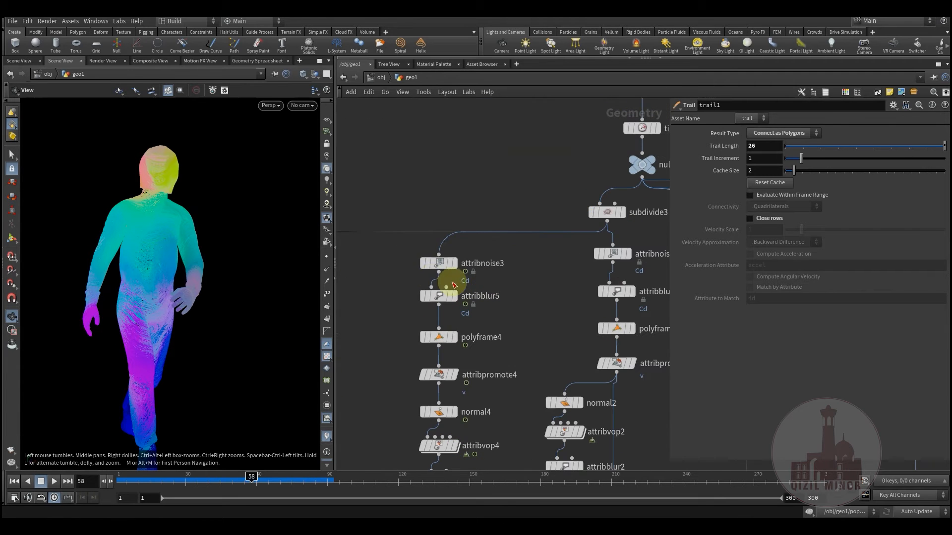
left_click(451, 262)
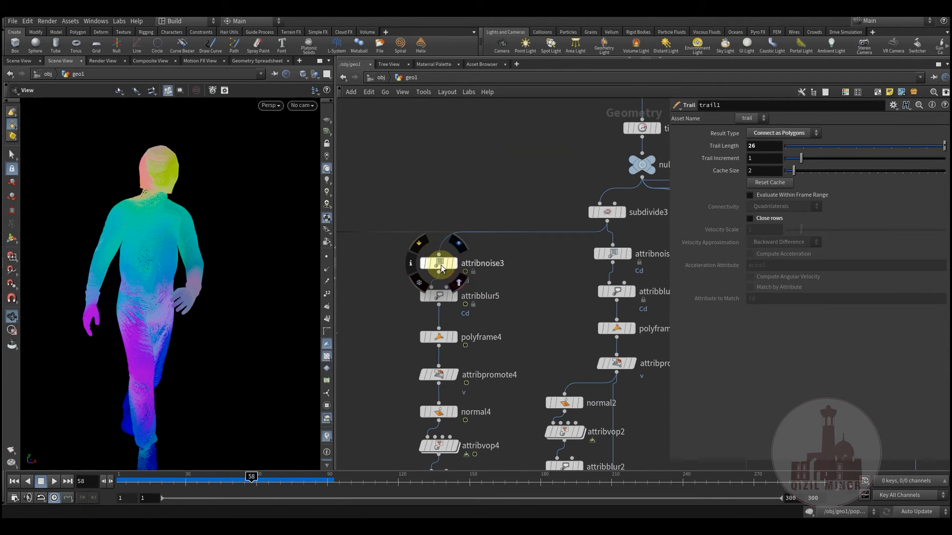
left_click(441, 265)
middle_click_drag(540, 283, 524, 305)
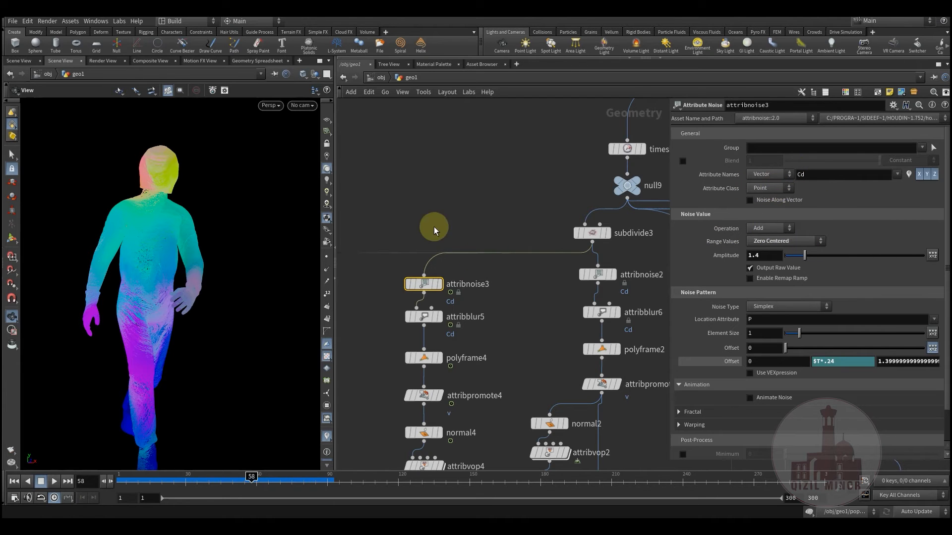
middle_click_drag(367, 218, 471, 209)
middle_click_drag(466, 319, 469, 290)
left_click(543, 246)
left_click_drag(182, 479, 263, 496)
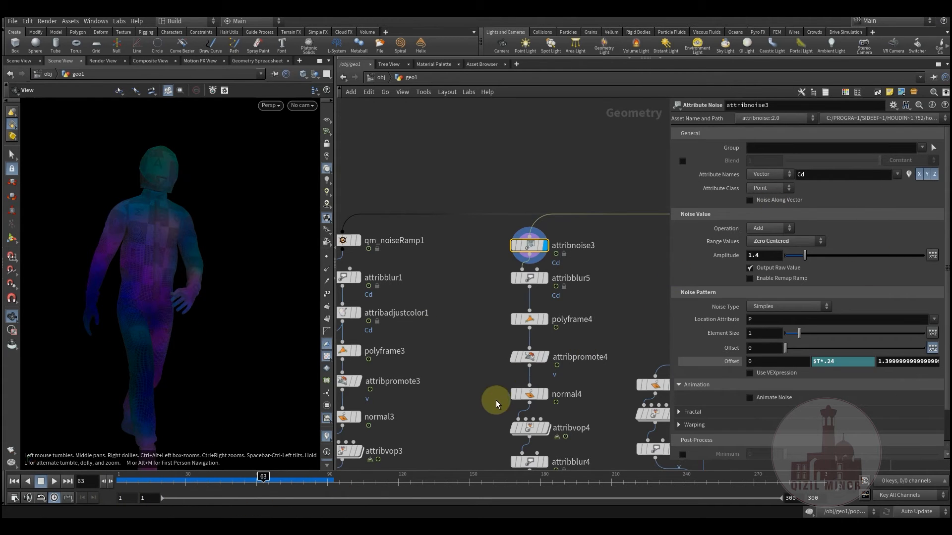
Display and select qm_noiseRamp1, hide the checkered texture in the viewport and examine the noise pattern on the character
middle_click_drag(464, 284, 480, 309)
mouse_move(362, 265)
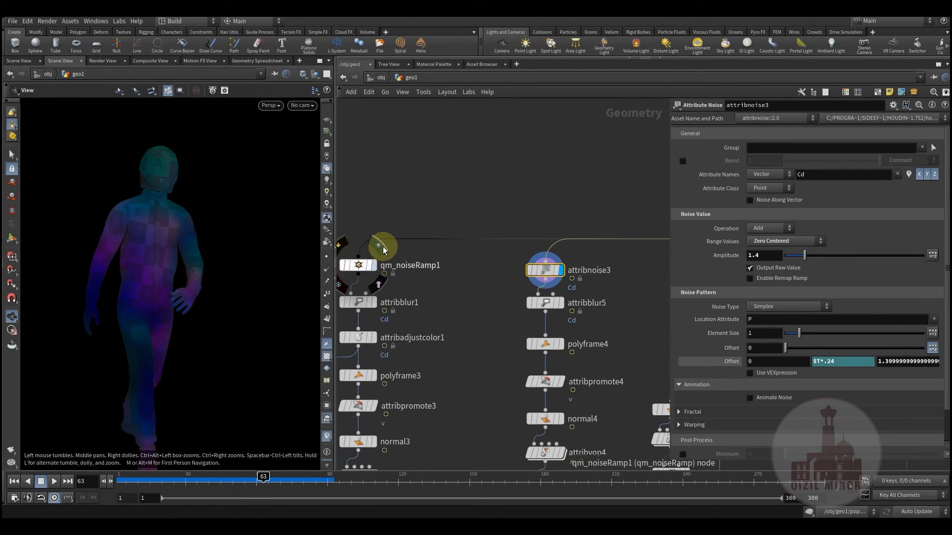
left_click(383, 247)
left_click(358, 265)
middle_click_drag(491, 346, 531, 334)
left_click_drag(128, 255, 159, 253)
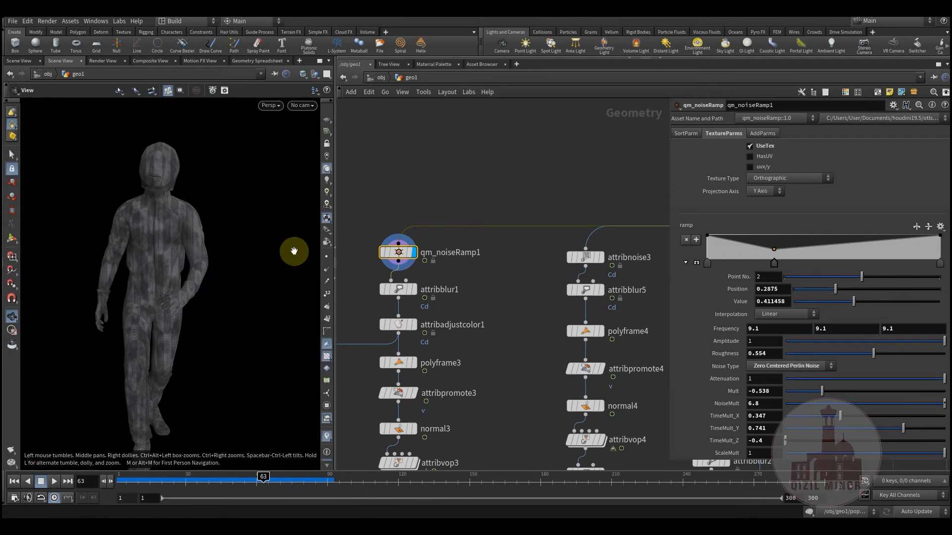
left_click(328, 357)
mouse_move(153, 233)
left_mouse_down()
mouse_move(149, 224)
mouse_move(267, 301)
left_mouse_up()
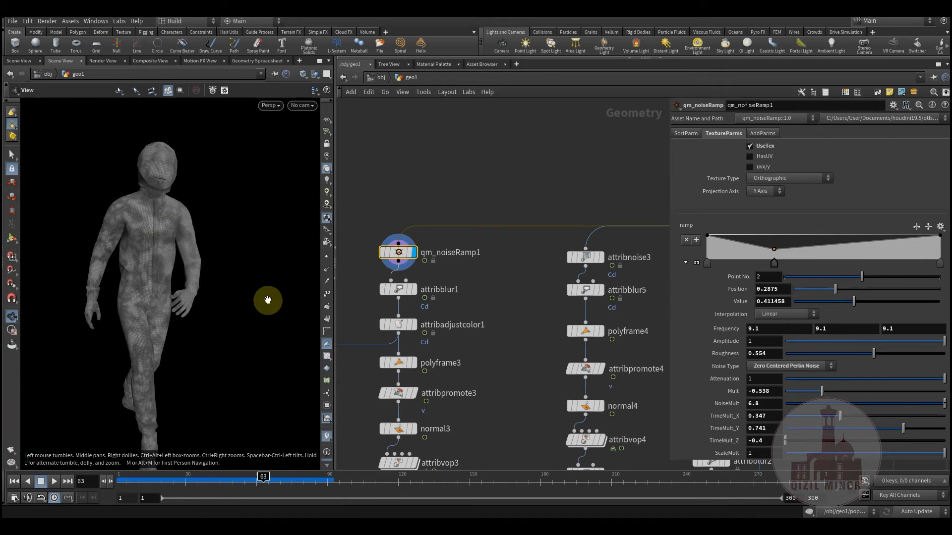
mouse_move(399, 253)
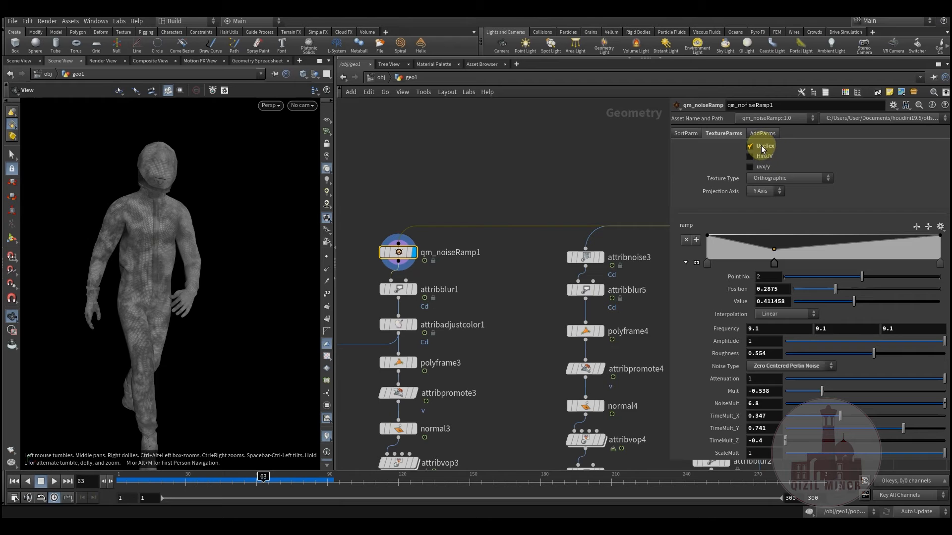
Trace the network up to the object_merge1 source and back down to the qm_noiseRamp1 branch
left_click_drag(162, 259, 168, 236)
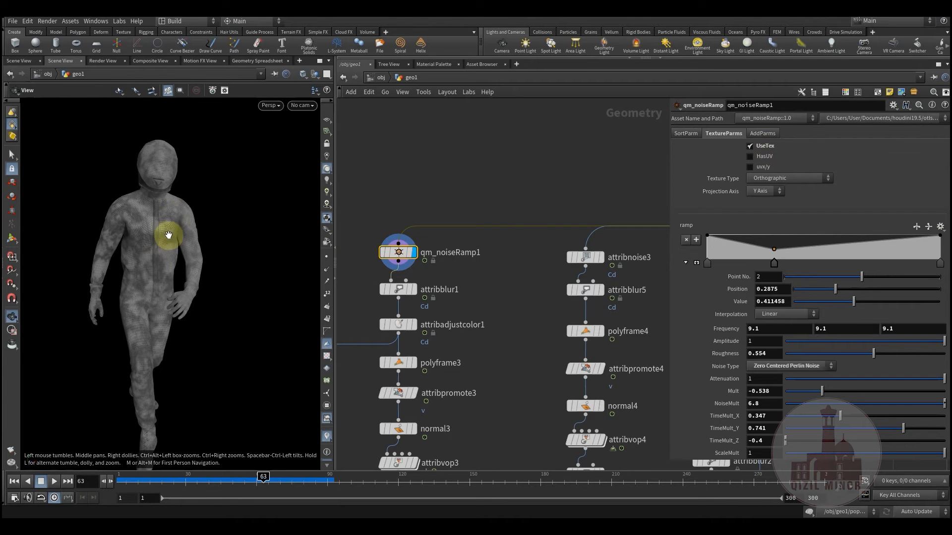
scroll(444, 377, "down", 6)
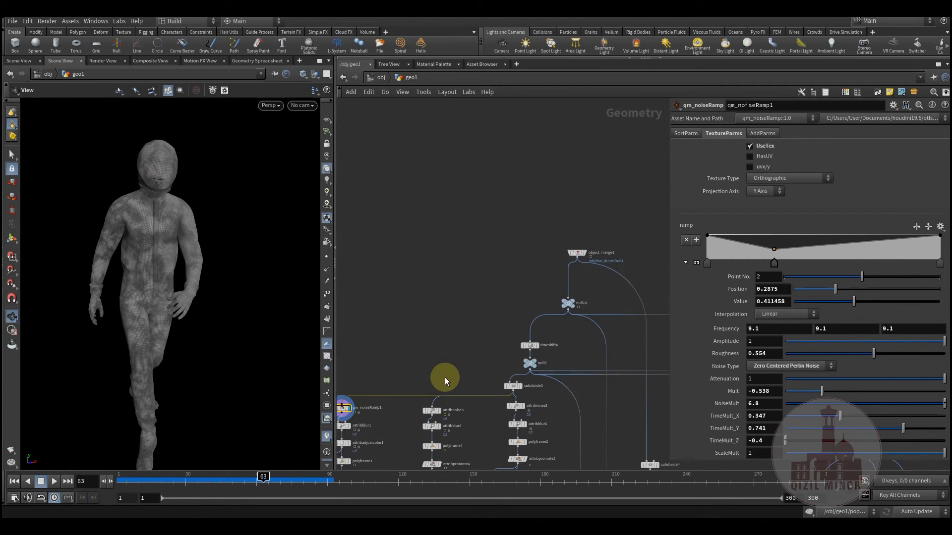
scroll(435, 273, "up", 5)
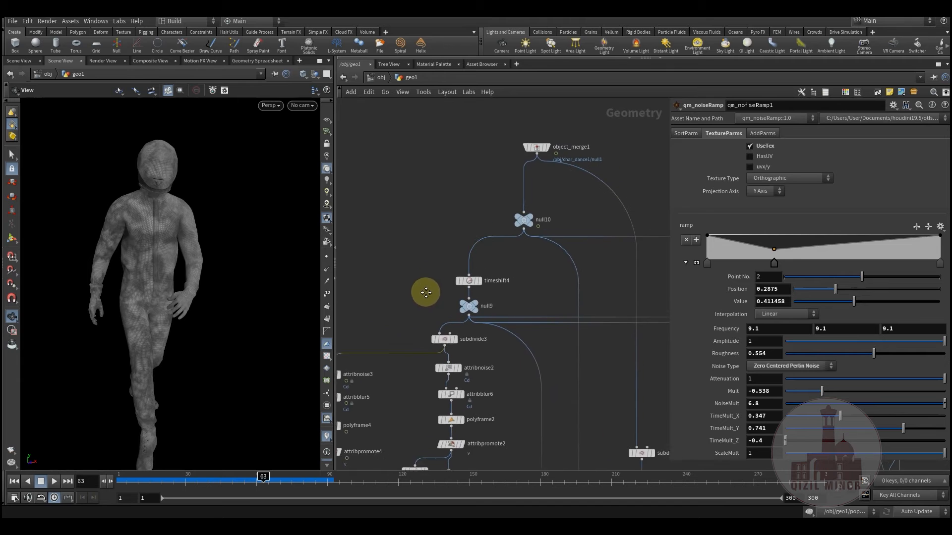
middle_click(525, 172)
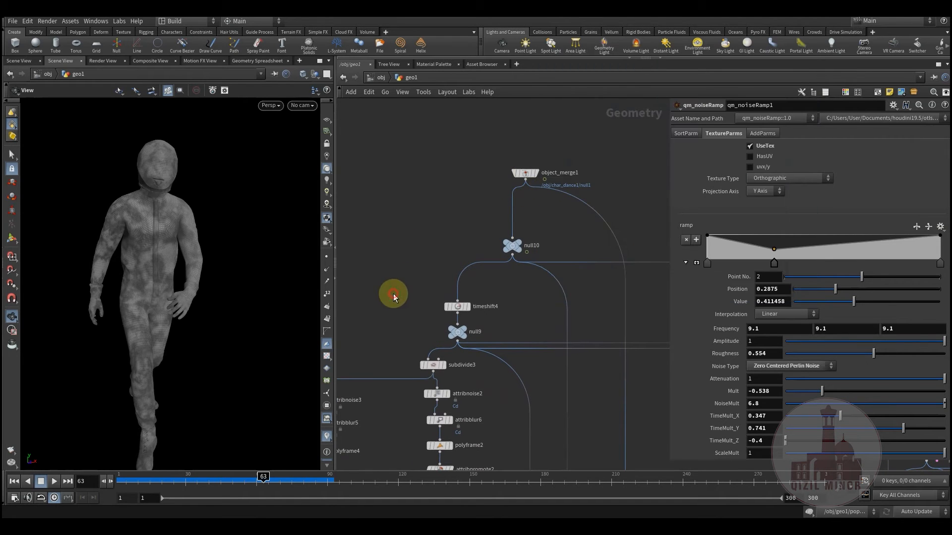
middle_click_drag(384, 323, 503, 276)
scroll(479, 283, "down", 2)
scroll(411, 293, "up", 1)
middle_click_drag(348, 361, 368, 226)
scroll(421, 289, "up", 5)
Examine the noise ramp pattern on the character from several angles, scrubbing the timeline to frame 69
left_click_drag(135, 308, 181, 304)
right_click_drag(180, 304, 125, 340)
left_click_drag(168, 343, 146, 339)
right_click_drag(146, 339, 176, 325)
mouse_move(176, 325)
left_mouse_down()
mouse_move(187, 349)
mouse_move(192, 314)
left_mouse_up()
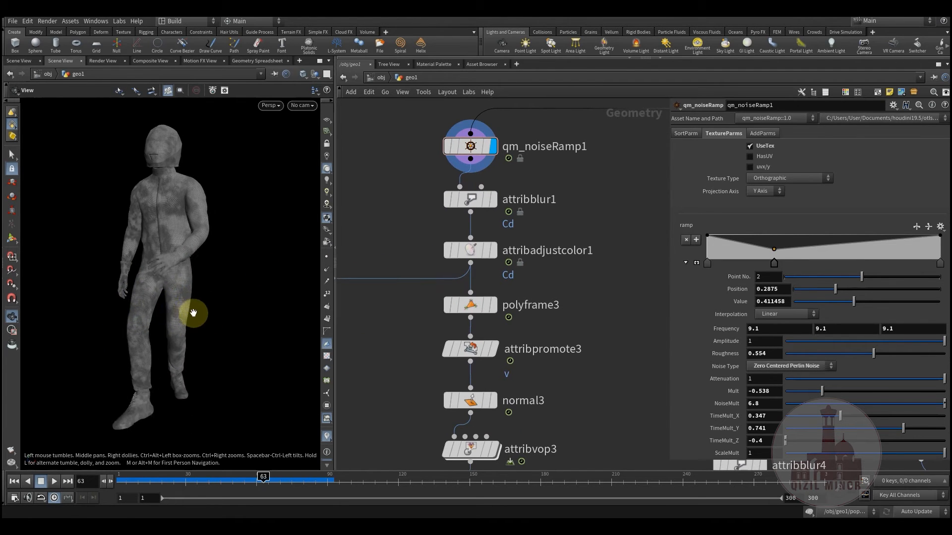
left_click_drag(195, 476, 276, 482)
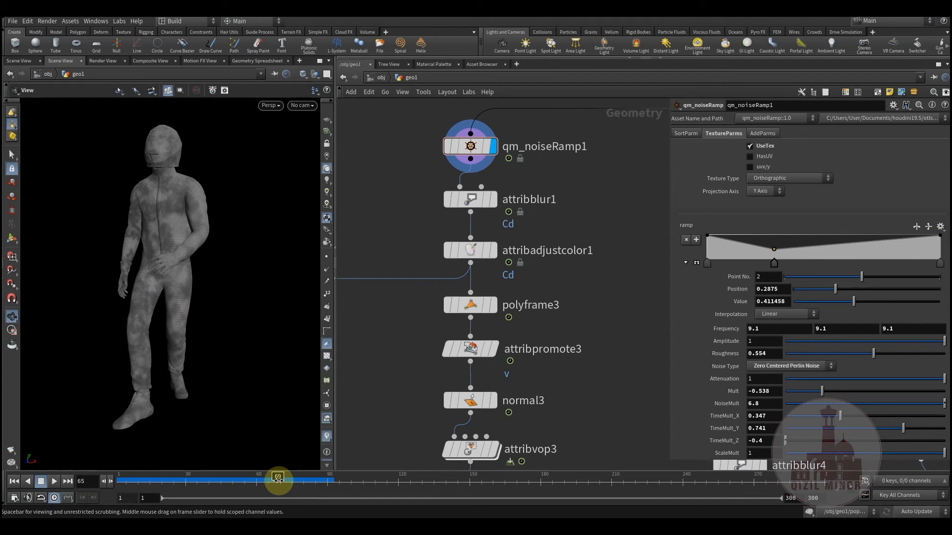
left_click_drag(187, 298, 171, 333)
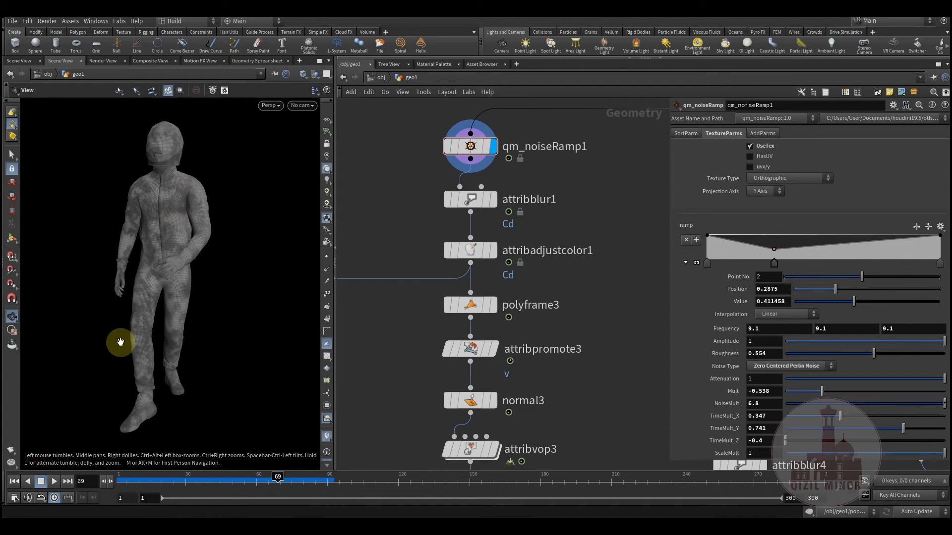
left_click_drag(131, 274, 125, 272)
Select attribnoise3 and review its noise settings for comparison with the qm_noiseRamp1 branch
middle_click_drag(513, 231, 387, 305)
scroll(492, 243, "down", 2)
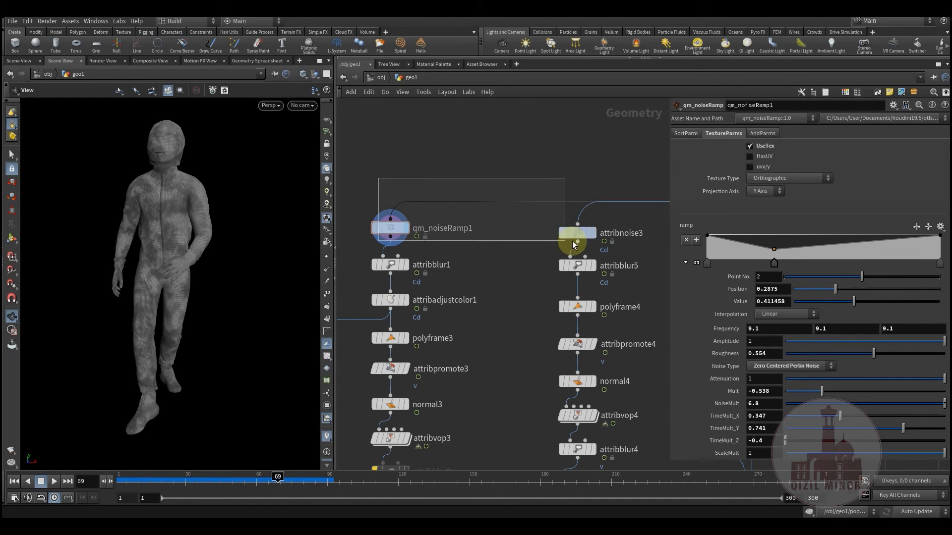
left_click_drag(573, 242, 575, 245)
left_click(502, 257)
mouse_move(505, 263)
middle_mouse_down()
mouse_move(513, 251)
mouse_move(493, 259)
middle_mouse_up()
left_click(581, 224)
left_click_drag(499, 194, 570, 244)
middle_click_drag(485, 281, 485, 291)
left_click_drag(513, 180, 570, 247)
middle_click_drag(446, 294, 463, 284)
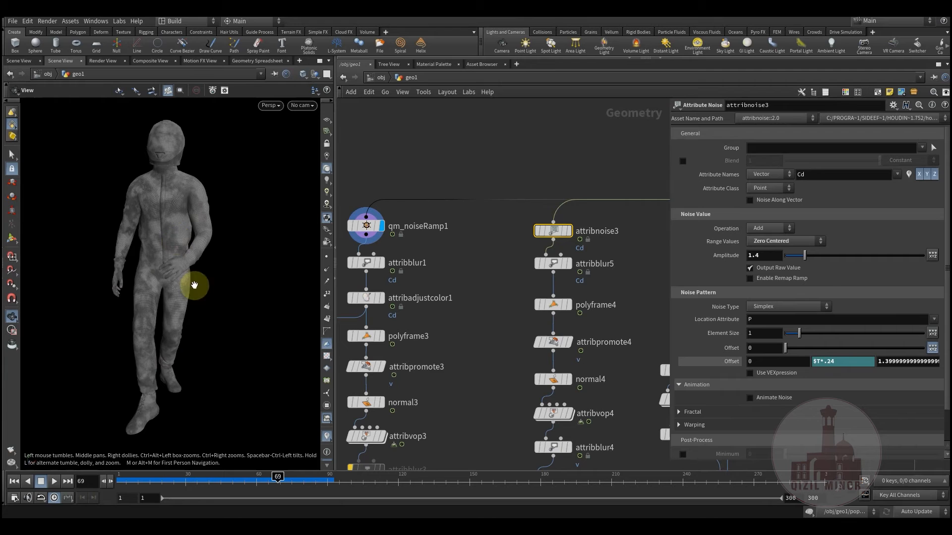
Reselect qm_noiseRamp1 and examine its greyscale noise on the character alongside its texture parameters
middle_click_drag(391, 196, 462, 177)
left_click(441, 225)
middle_click_drag(387, 245, 447, 251)
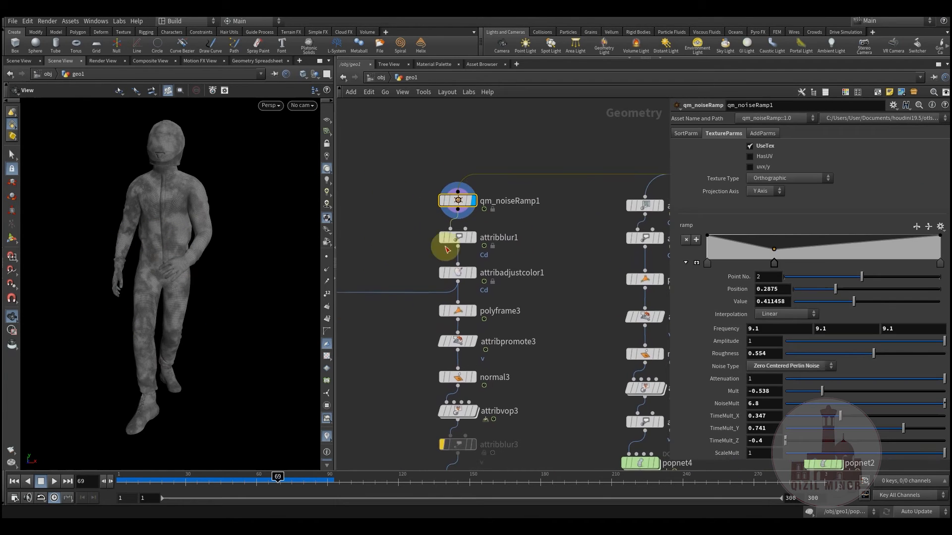
left_click_drag(520, 211, 522, 212)
left_click_drag(396, 159, 501, 210)
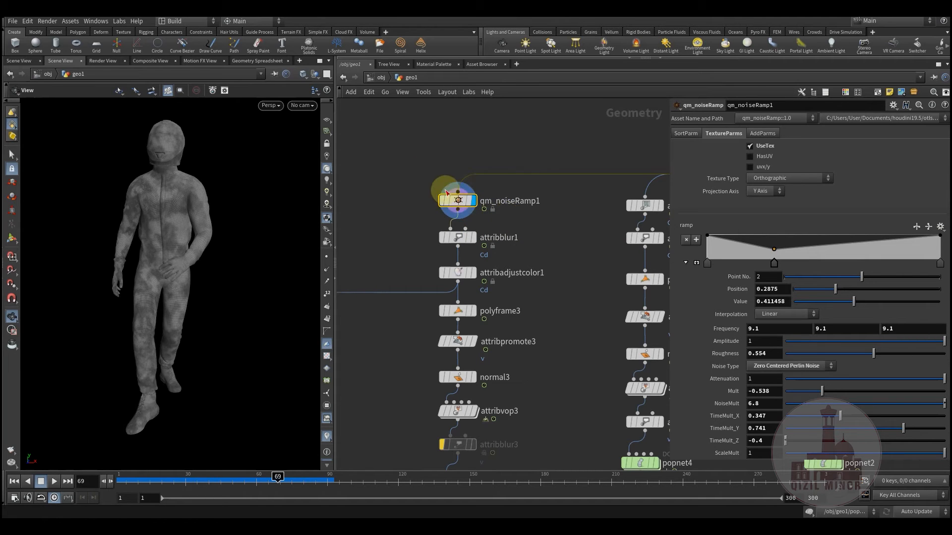
left_click_drag(495, 216, 498, 216)
left_click_drag(420, 170, 491, 219)
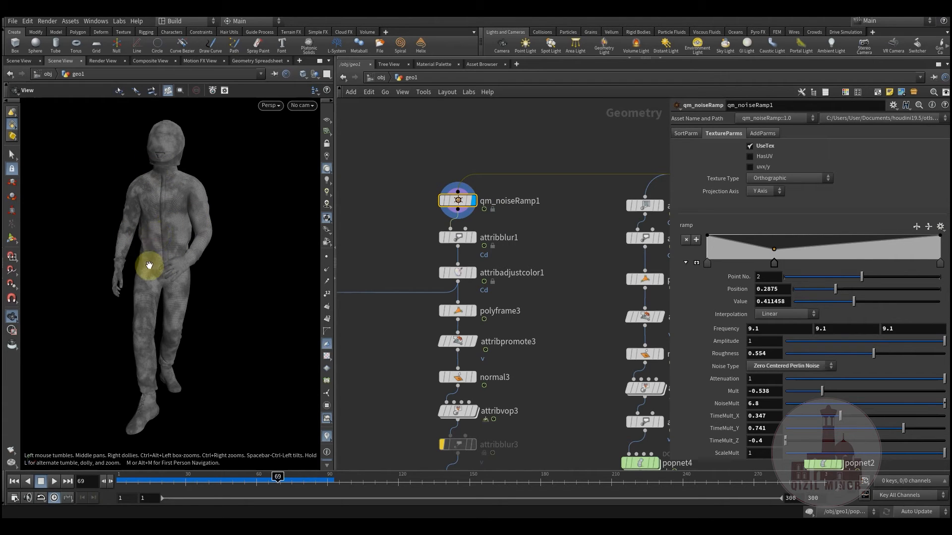
left_click_drag(170, 210, 175, 188)
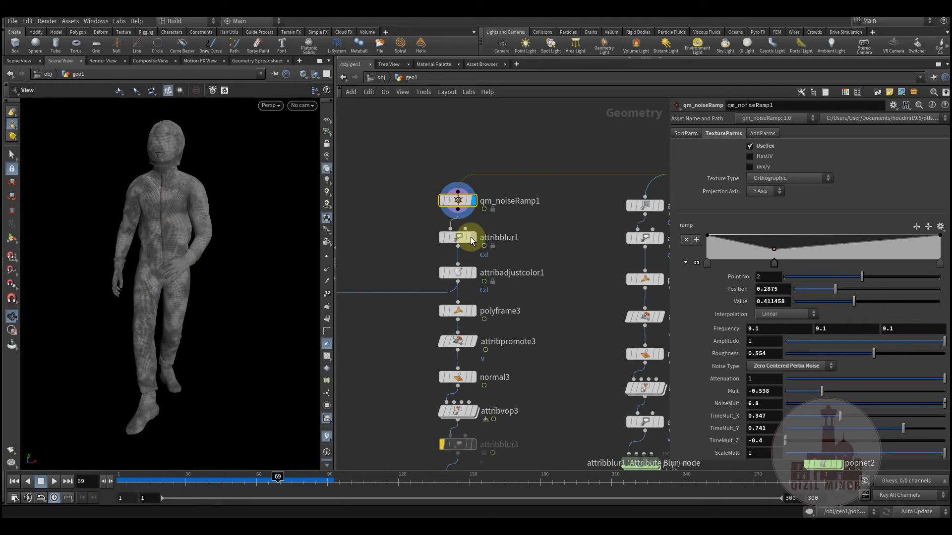
left_click_drag(159, 223, 192, 255)
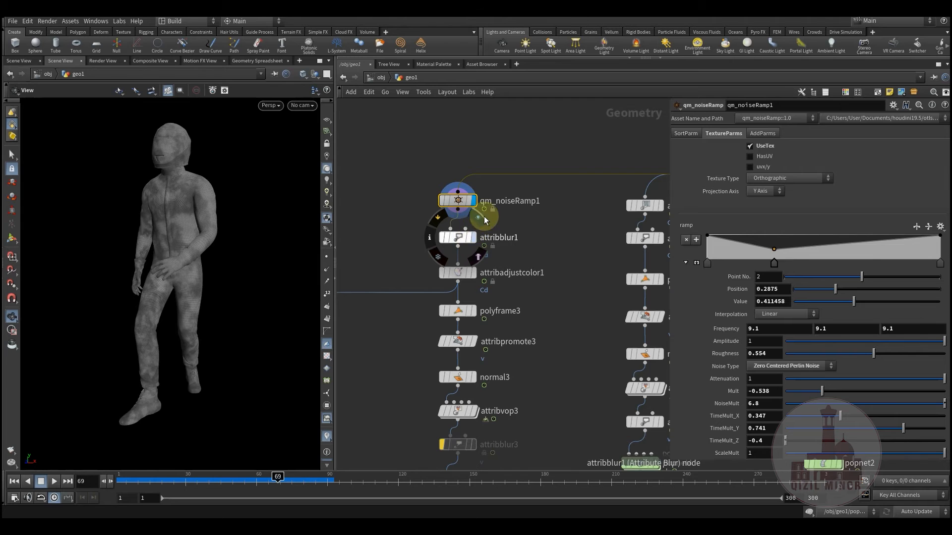
Compare the displayed results of attribblur1, attribadjustcolor1 and qm_noiseRamp1, then scrub the noise ramp to frame 41
left_click(480, 217)
middle_click_drag(546, 272, 554, 236)
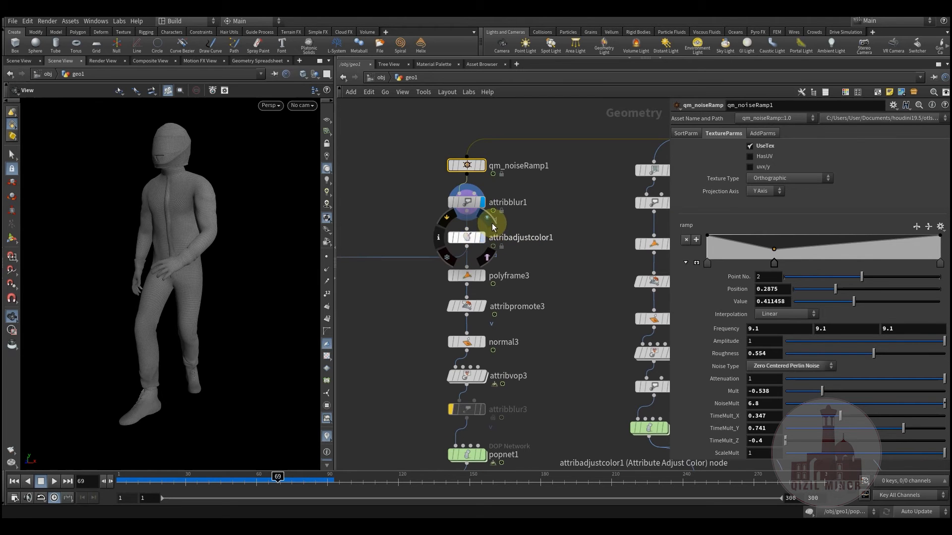
left_click(492, 225)
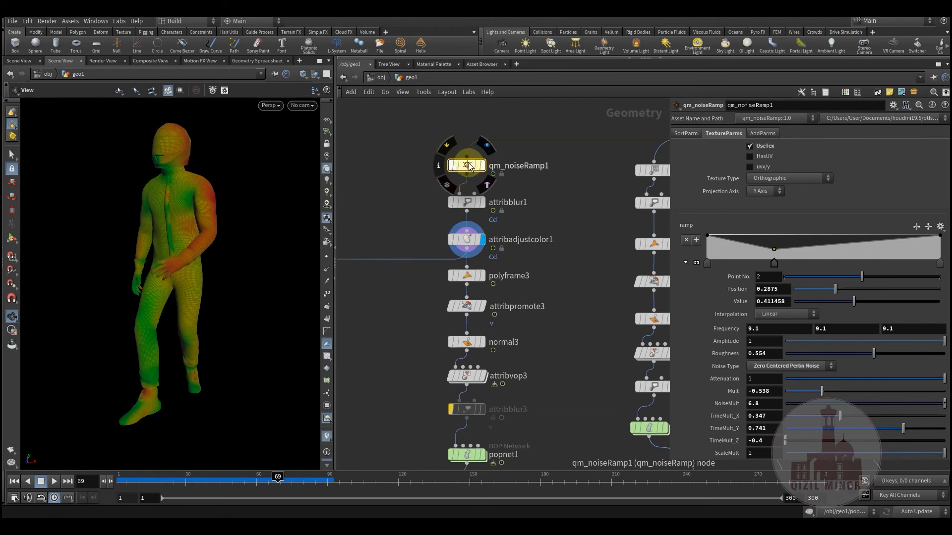
left_click(489, 158)
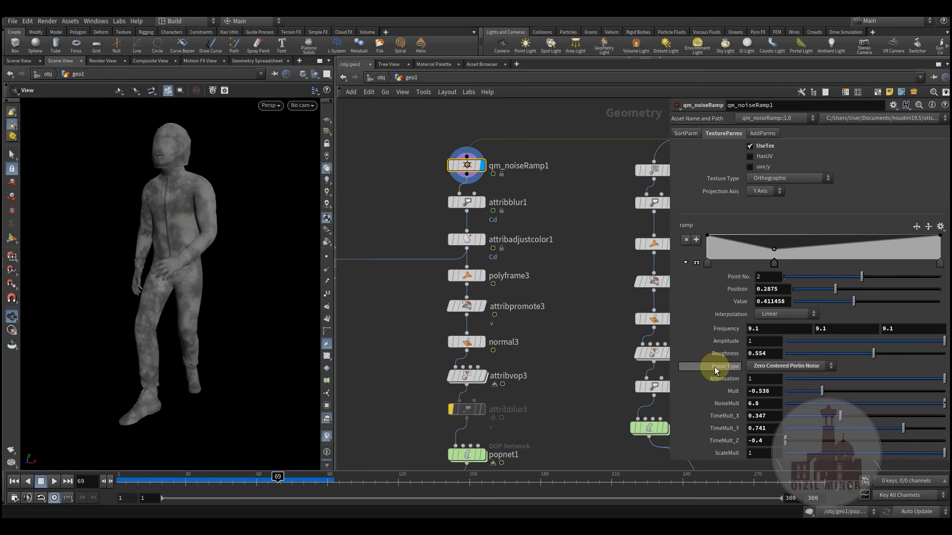
left_click_drag(148, 479, 211, 484)
Display and select attribblur1 to review the blurred Cd noise and its blur settings on the character
left_click(480, 213)
left_click(484, 200)
left_click(467, 203)
left_click_drag(302, 278, 233, 250)
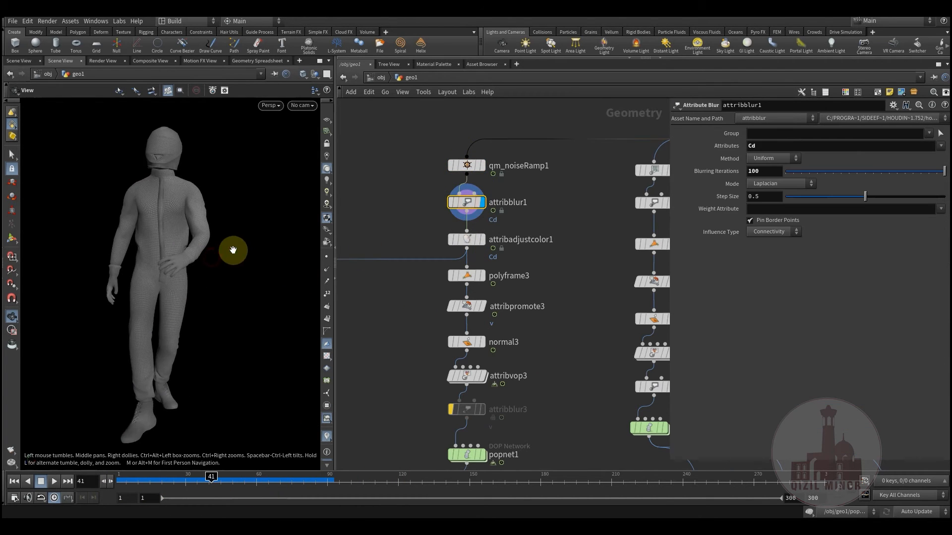
Display and select attribadjustcolor1 to review its colour ramp remapping of Cd on the character
left_click(484, 239)
left_click(467, 240)
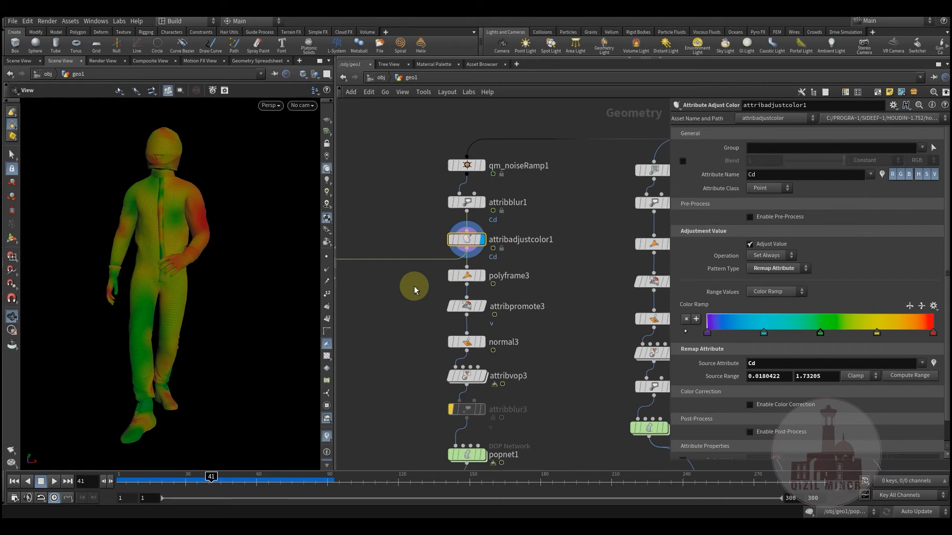
middle_click_drag(387, 335, 403, 301)
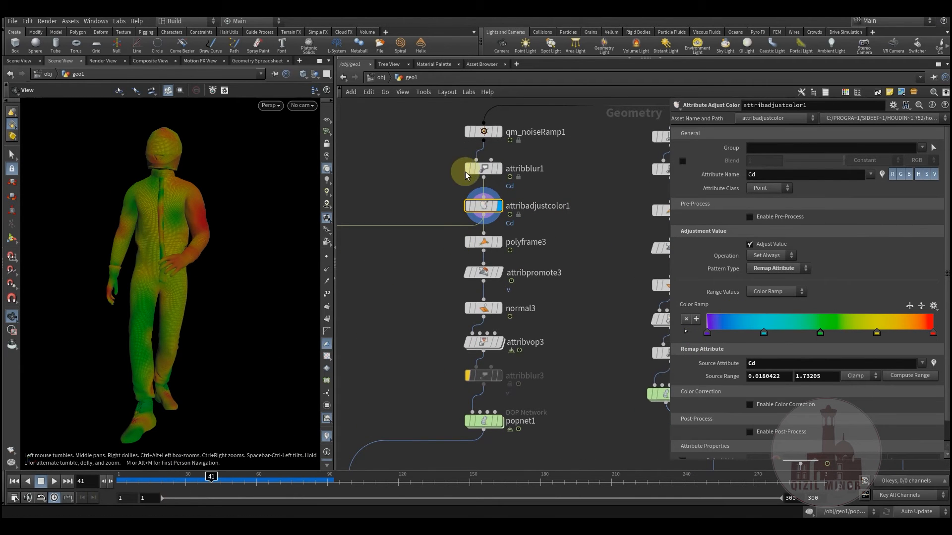
left_click(766, 335)
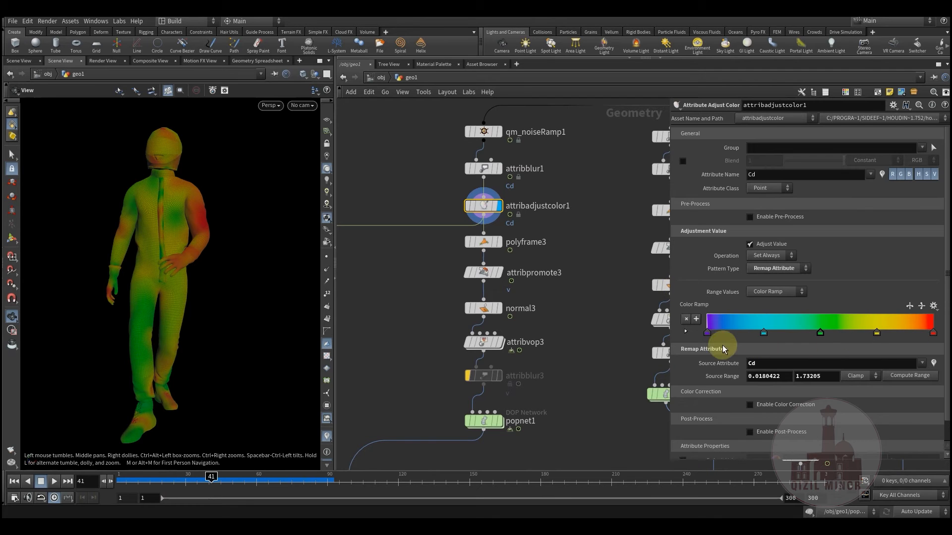
Review polyframe3's attribute gradient settings, then select and display attribpromote3 to review its promotion of v
left_click(499, 243)
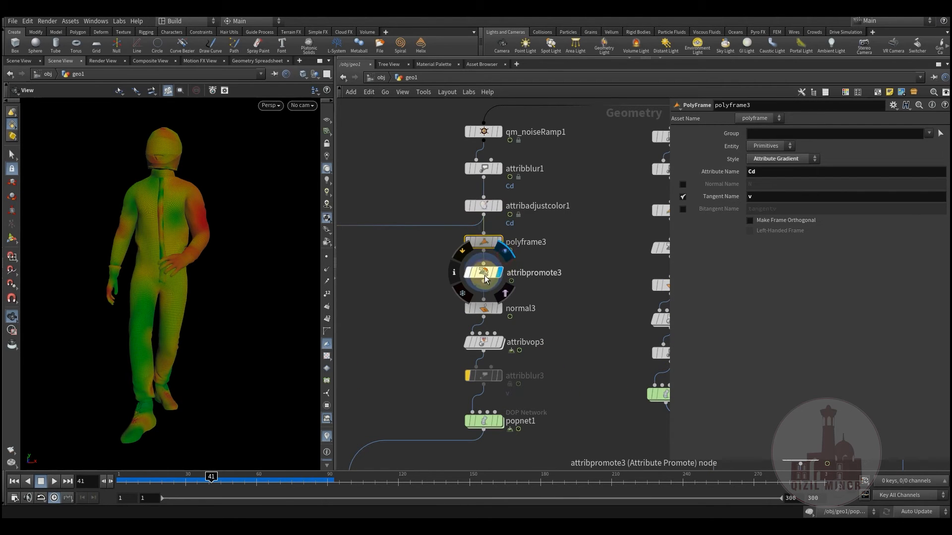
left_click(499, 273)
middle_click_drag(587, 341, 585, 292)
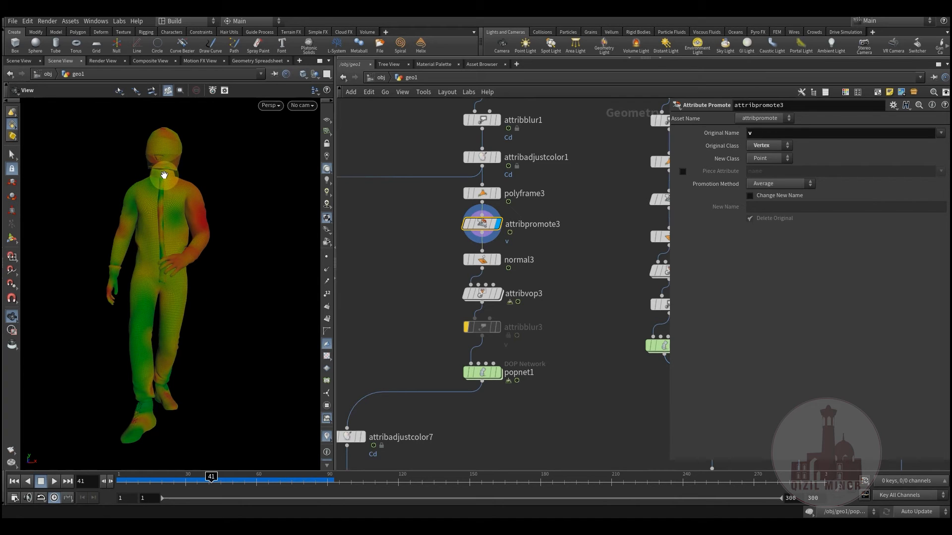
Select attribadjustcolor1 again and examine the ramp colours on the character from different angles
middle_click_drag(445, 218, 435, 247)
left_click(453, 198)
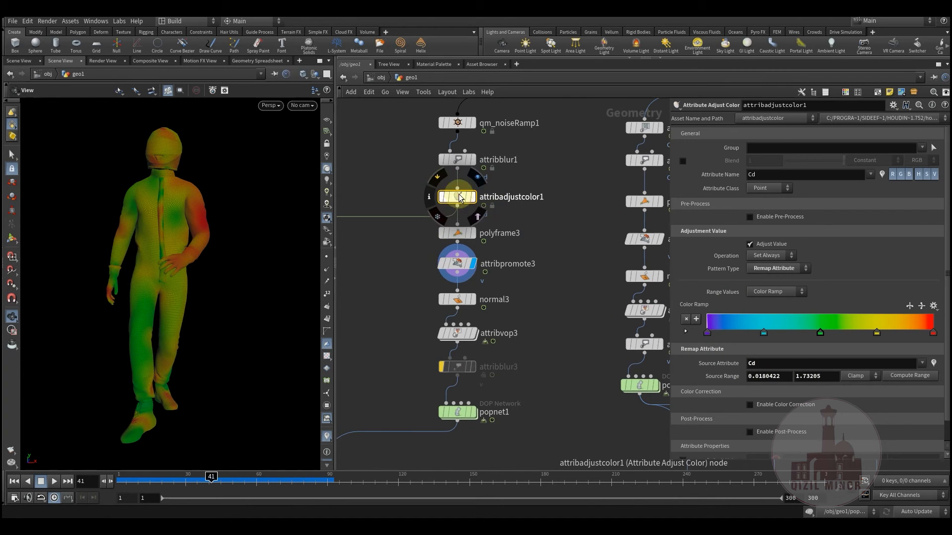
left_click_drag(178, 217, 161, 229)
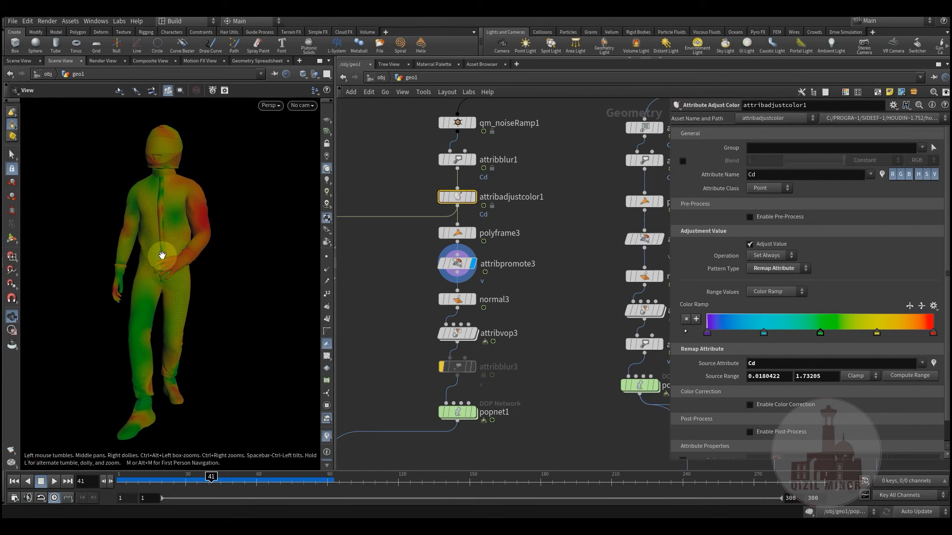
left_click_drag(181, 242, 154, 188)
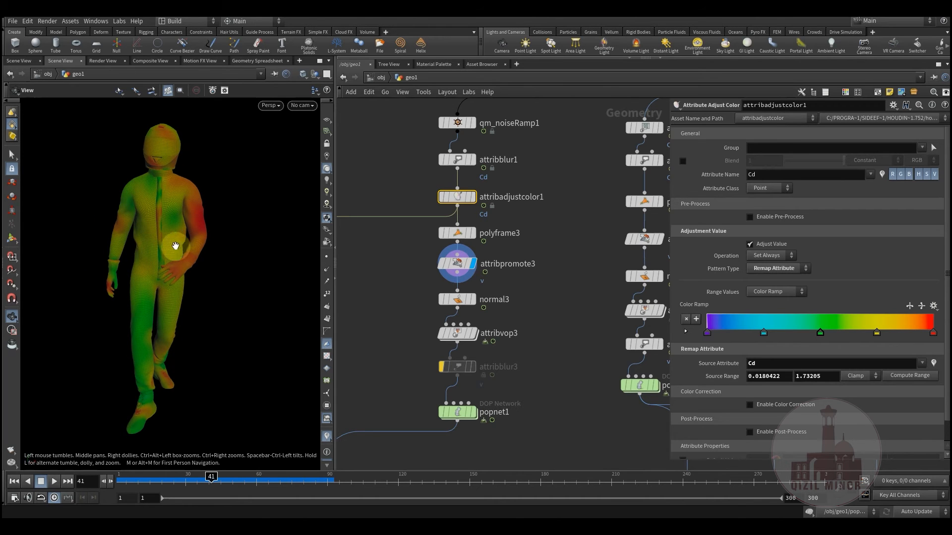
left_click_drag(165, 244, 339, 276)
Display and select normal3, then attribvop3, to review the end of the velocity chain
middle_click_drag(398, 302, 407, 242)
left_click(477, 252)
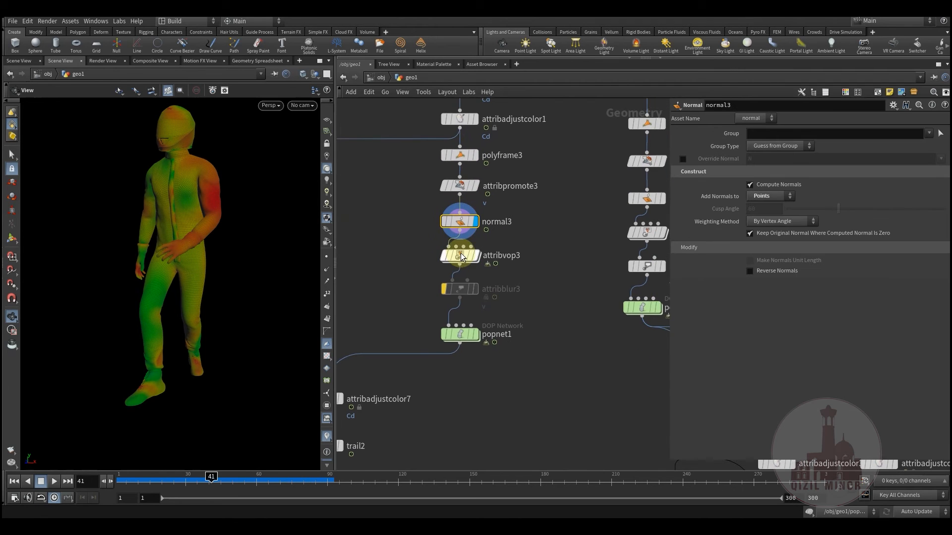
left_click(460, 254)
middle_click_drag(396, 305, 453, 300)
left_click_drag(458, 320, 457, 310)
Return to frame 1, display and select popnet1, and scrub forward to simulate its coloured particles
left_click_drag(125, 481, 83, 486)
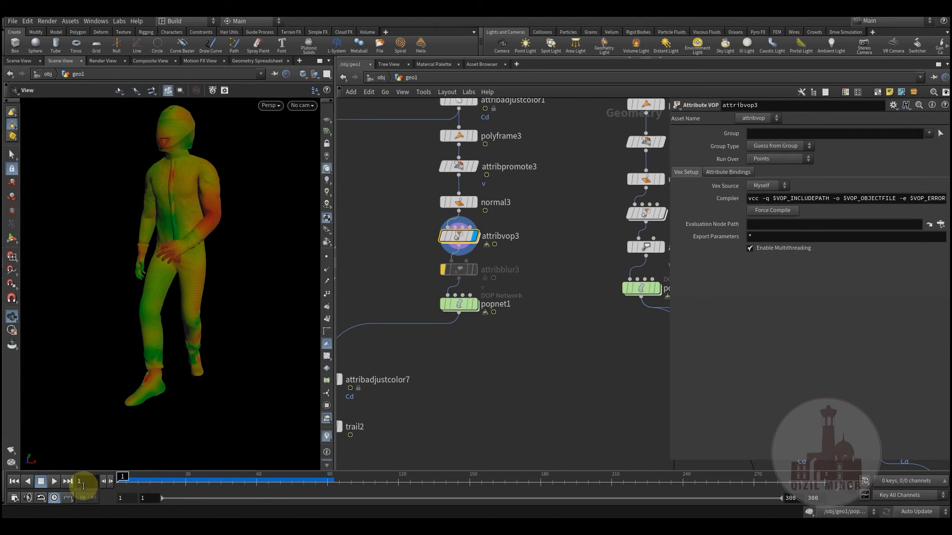
left_click(483, 292)
left_click(459, 310)
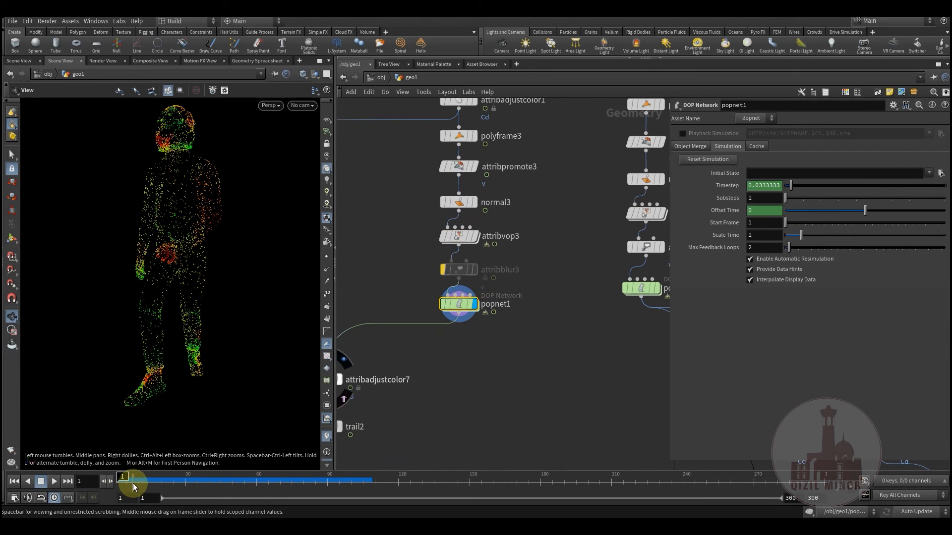
left_click_drag(134, 483, 265, 487)
left_click_drag(198, 272, 232, 278)
left_click_drag(130, 482, 201, 482)
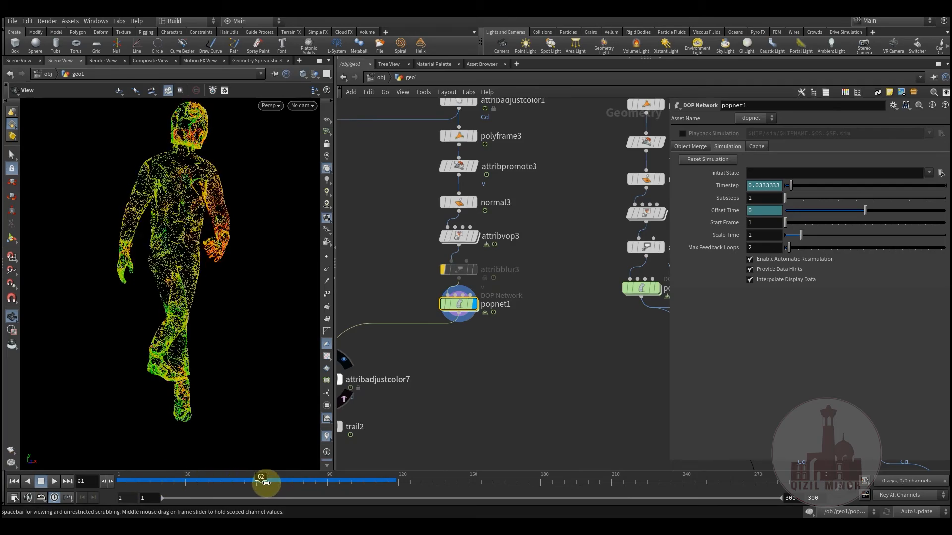
Examine popnet1's particles up close around the head and on the whole body, scrubbing to frame 64
left_click_drag(179, 243, 159, 240)
middle_click_drag(169, 339, 171, 384)
left_click_drag(185, 293, 223, 290)
right_click_drag(188, 298, 223, 268)
left_click_drag(223, 268, 200, 267)
middle_click_drag(200, 267, 192, 322)
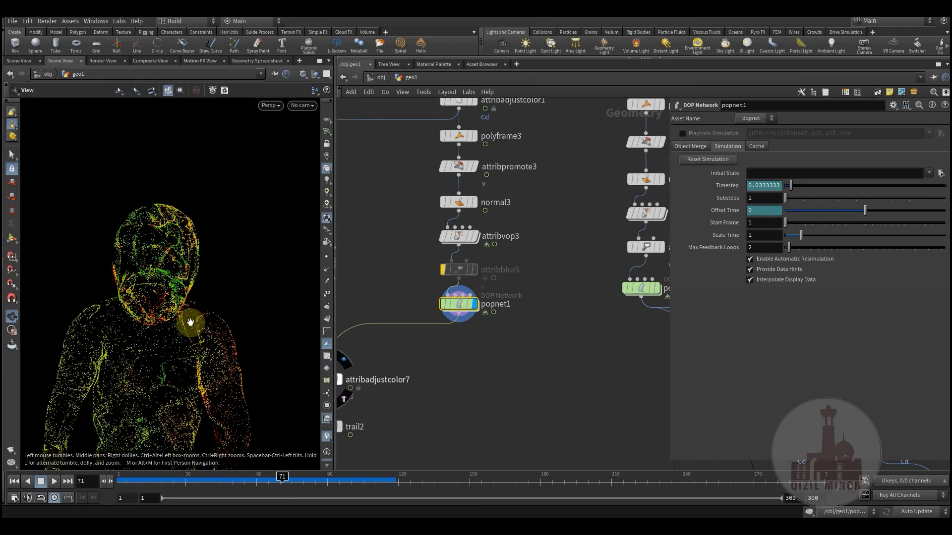
left_click_drag(127, 484, 265, 487)
scroll(223, 426, "down", 6)
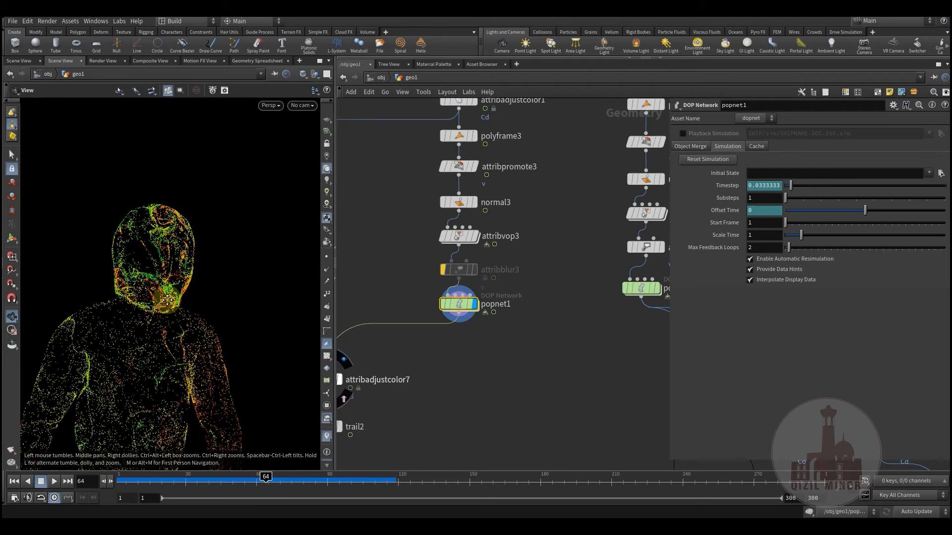
middle_click_drag(198, 350, 174, 278)
scroll(174, 283, "down", 3)
left_click_drag(180, 308, 189, 309)
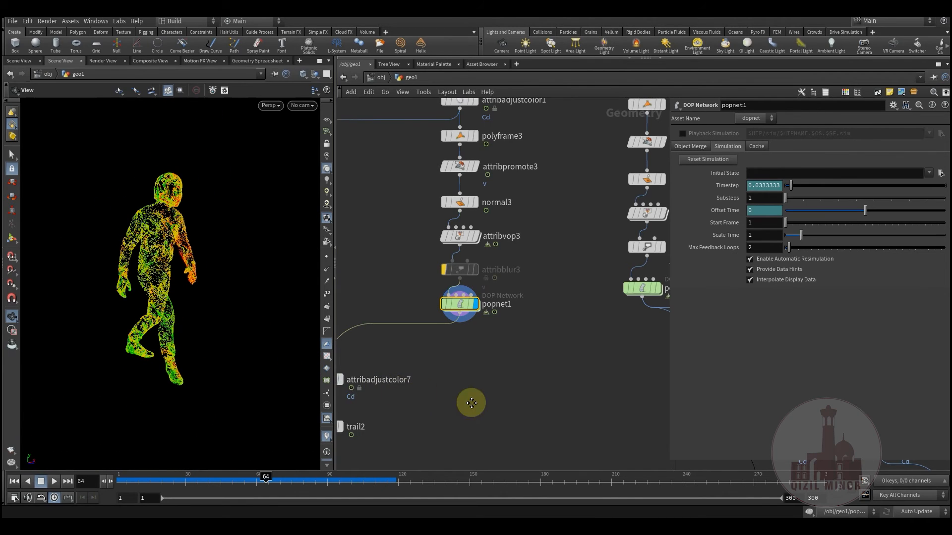
Display and select null6 below attribvop1, then scrub to frame 52 to view its scattered cyan and red points
scroll(501, 365, "down", 3)
middle_click_drag(501, 365, 426, 296)
scroll(448, 341, "up", 3)
middle_click_drag(483, 347, 462, 314)
scroll(462, 314, "down", 2)
left_click_drag(142, 268, 208, 278)
middle_click_drag(374, 311, 558, 356)
scroll(429, 337, "down", 3)
scroll(414, 346, "up", 2)
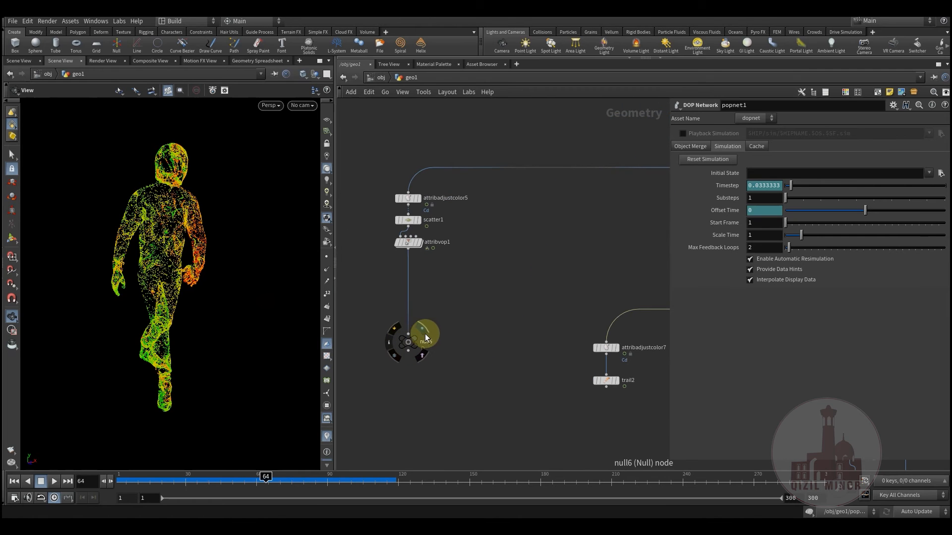
left_click(408, 346)
left_click_drag(158, 270, 180, 281)
left_click_drag(213, 482, 238, 490)
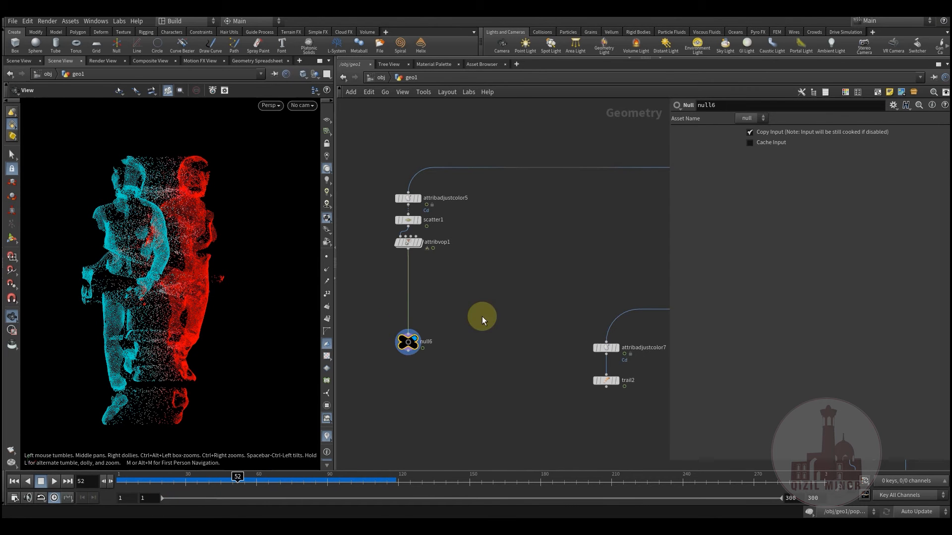
Display and select popnet1 to view its coloured particles on the whole body
middle_click_drag(565, 328, 446, 277)
scroll(494, 351, "up", 2)
left_click(474, 262)
left_click(457, 268)
left_click_drag(213, 270, 248, 273)
Wire popnet1's output into trail1 in place of popnet4, display and select trail1, and scrub to frame 83
middle_click_drag(453, 291, 403, 301)
left_click_drag(367, 238, 548, 307)
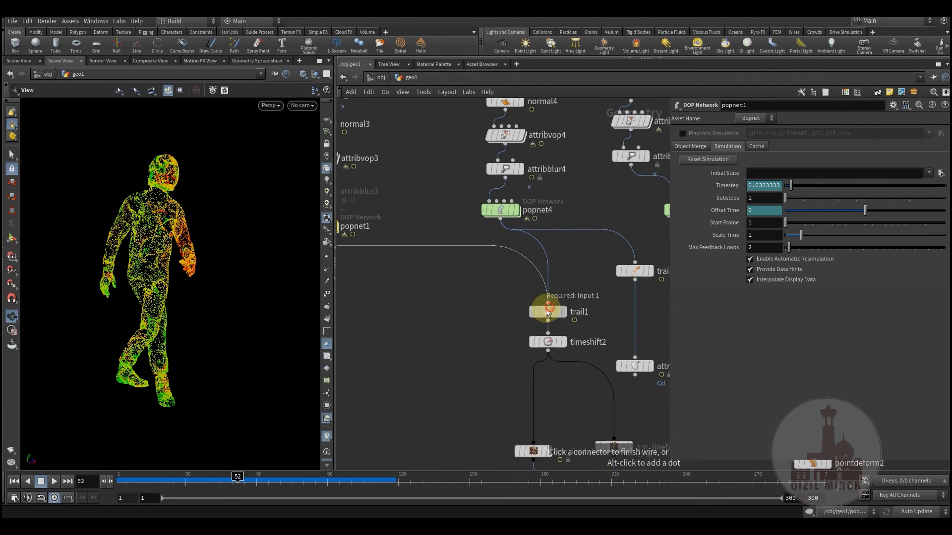
middle_click_drag(548, 307, 417, 312)
left_click(456, 299)
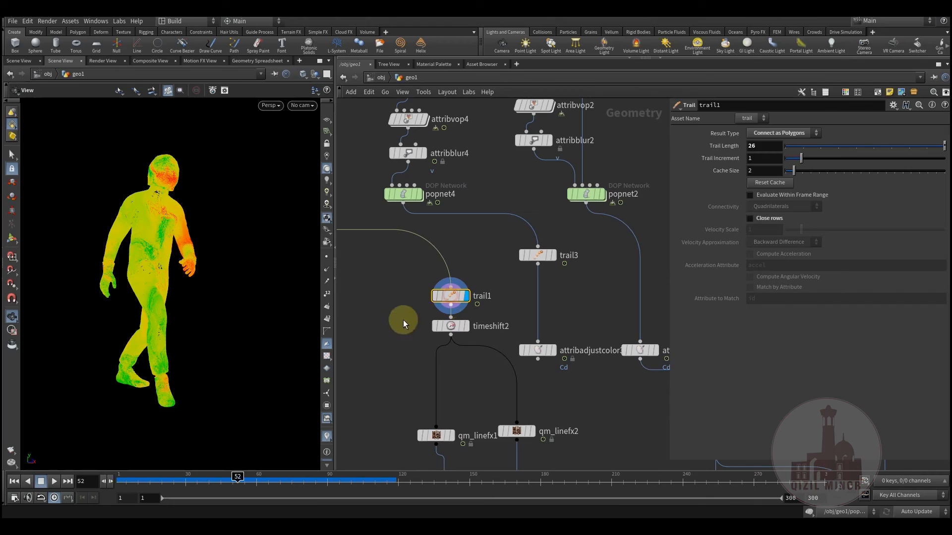
scroll(269, 229, "up", 8)
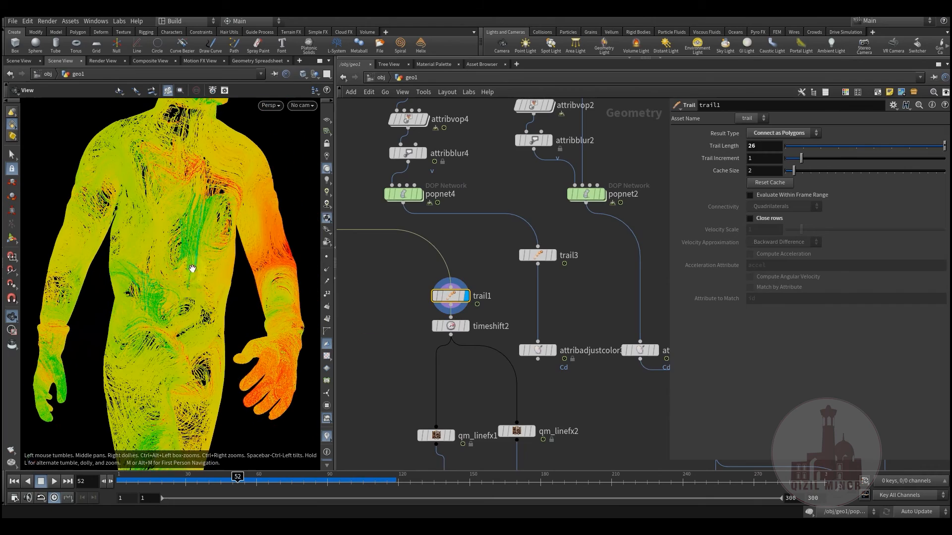
left_click_drag(183, 484, 309, 481)
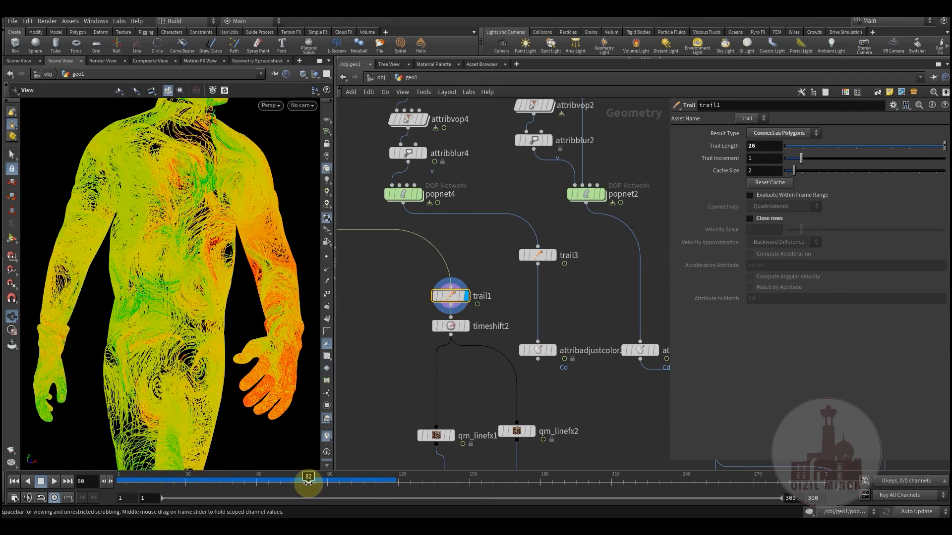
Display attribadjustcolor7 below popnet1 to view its recoloured particles
middle_click_drag(358, 346, 545, 330)
scroll(467, 326, "down", 2)
middle_click_drag(467, 326, 538, 339)
scroll(391, 314, "up", 2)
left_click(441, 279)
left_click(423, 296)
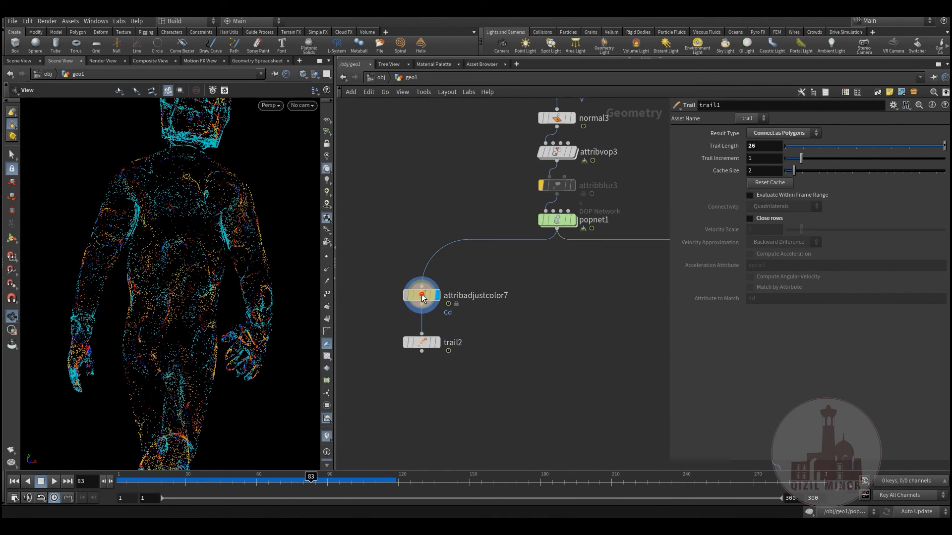
Display and select trail2, and scrub to frame 69 to view its coloured trails
mouse_move(432, 345)
left_click(446, 325)
left_click(419, 343)
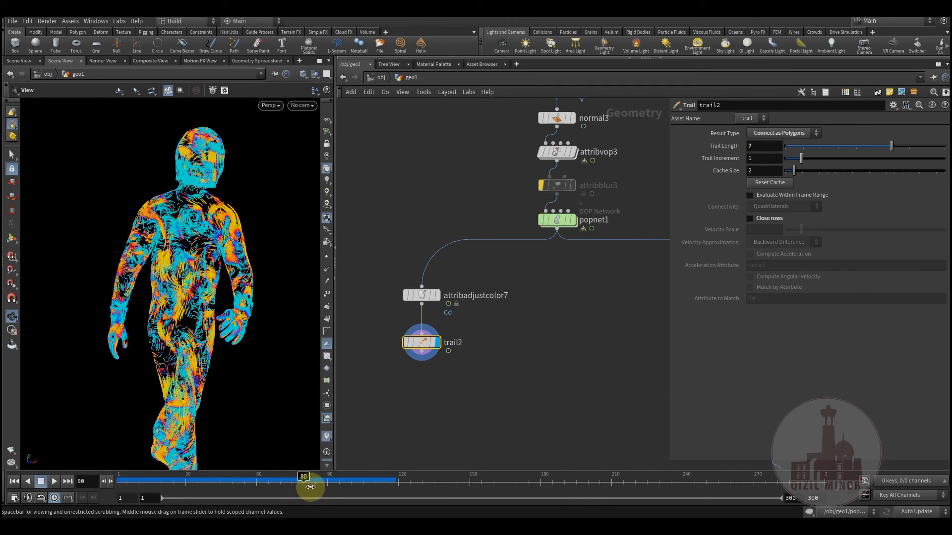
left_click_drag(342, 485, 277, 480)
Display trail1, then display and select timeshift2 and open its Frame value
middle_click_drag(428, 329, 494, 291)
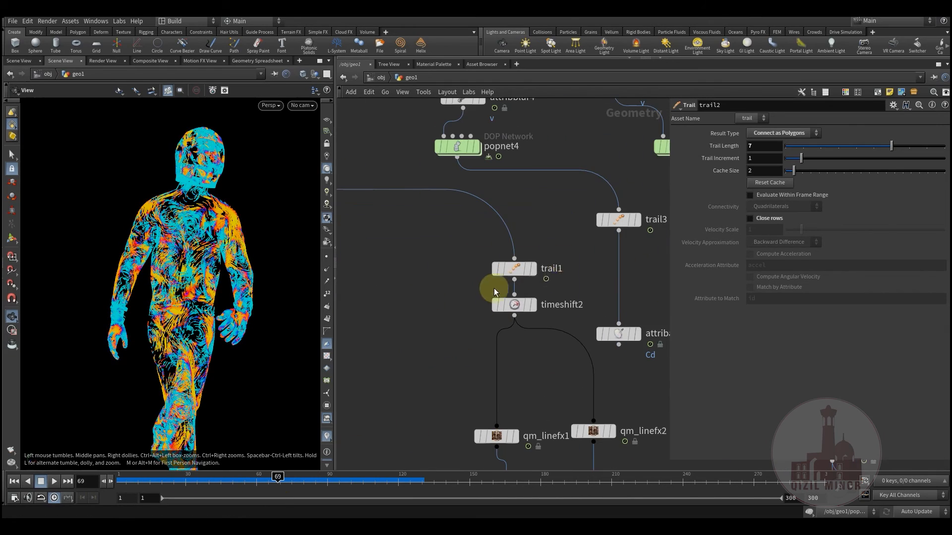
left_click(534, 272)
middle_click_drag(443, 313, 422, 295)
left_click(513, 291)
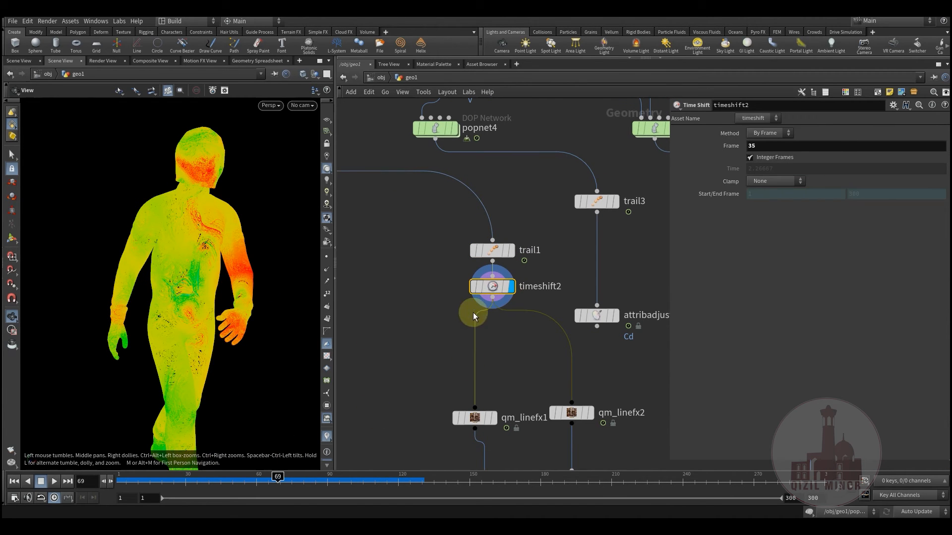
left_click(712, 149)
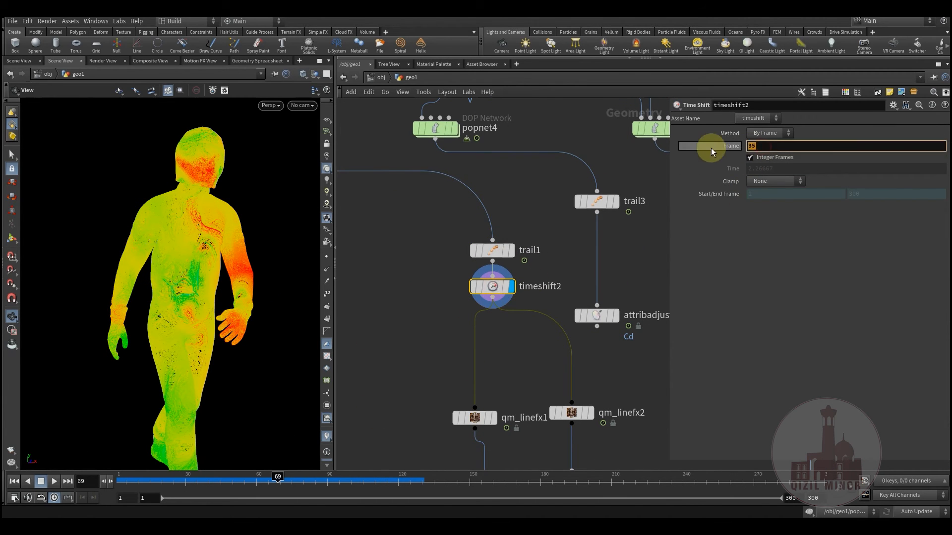
Examine timeshift2's trails from several angles up close, comparing frames 26 and 95
left_click_drag(139, 486, 176, 484)
right_click_drag(230, 256, 243, 229)
left_click_drag(242, 229, 207, 285)
right_click_drag(207, 284, 128, 327)
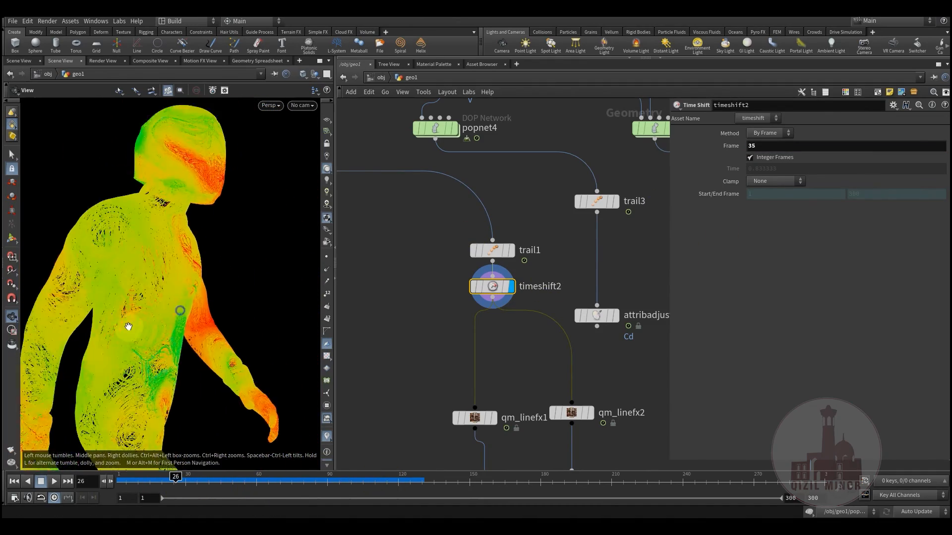
middle_click_drag(128, 327, 132, 231)
left_click(339, 482)
right_click_drag(187, 296, 163, 345)
left_click_drag(208, 348, 163, 361)
right_click_drag(163, 362, 192, 325)
middle_click_drag(166, 258, 148, 299)
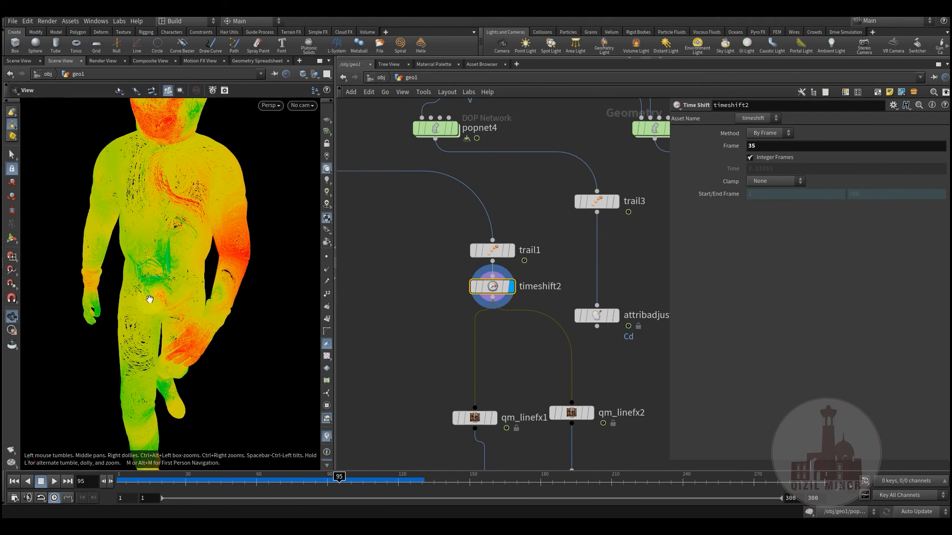
left_click_drag(149, 299, 199, 310)
Display qm_linefx1, move the node away from qm_linefx2, and scrub to frame 136 to view its lines
middle_click_drag(388, 305, 373, 239)
scroll(448, 337, "up", 2)
mouse_move(485, 358)
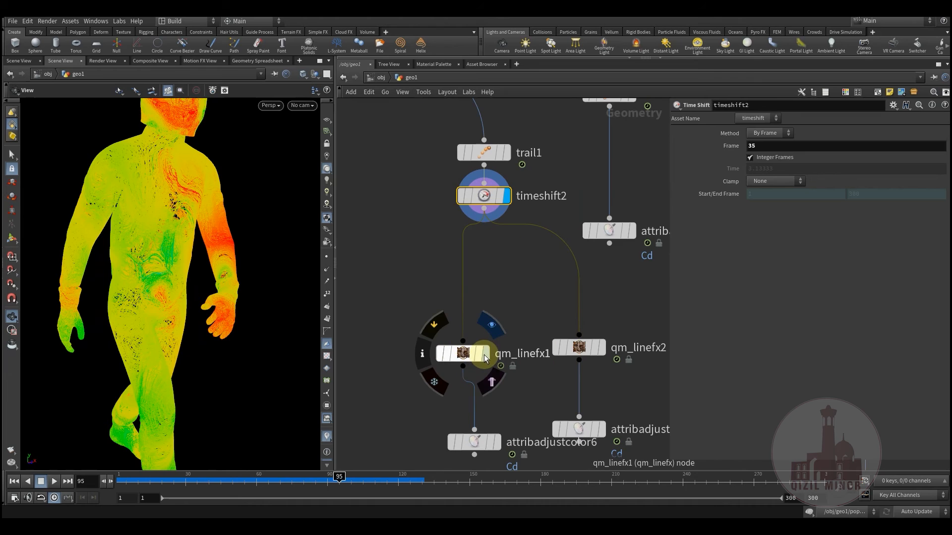
left_click(487, 356)
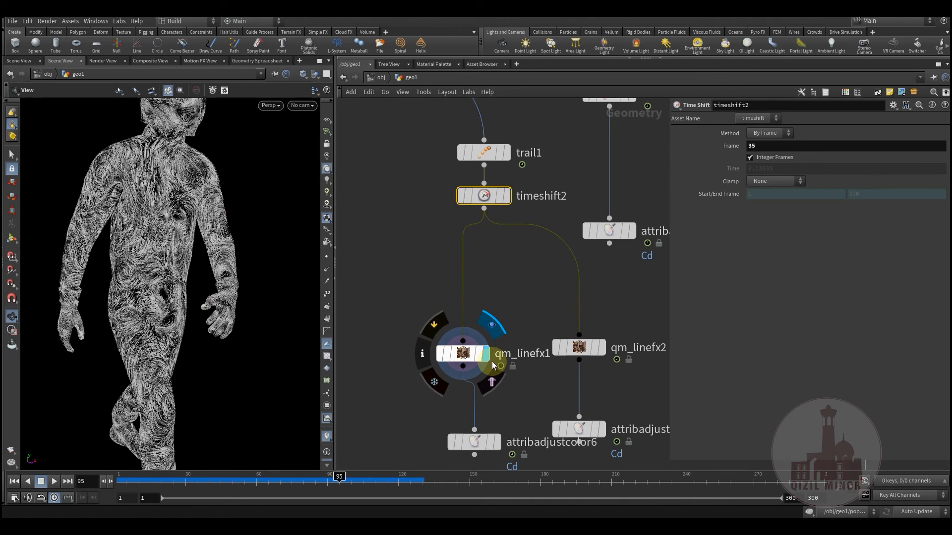
left_click_drag(467, 357, 436, 325)
left_click(529, 311)
left_click_drag(116, 231, 140, 253)
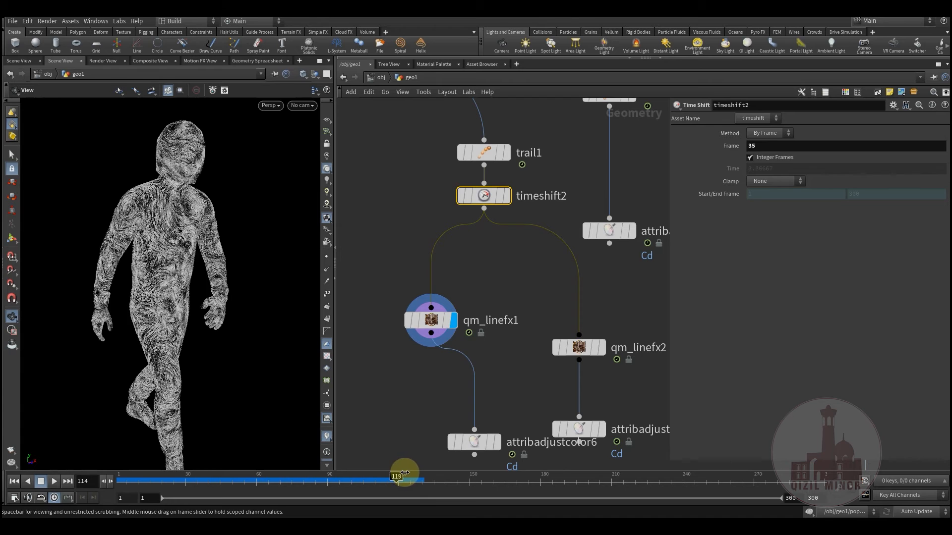
left_click_drag(426, 475, 436, 475)
Align attribadjustcolor6 directly below qm_linefx1, display and select it, and scrub to frame 85
middle_click_drag(410, 400, 404, 346)
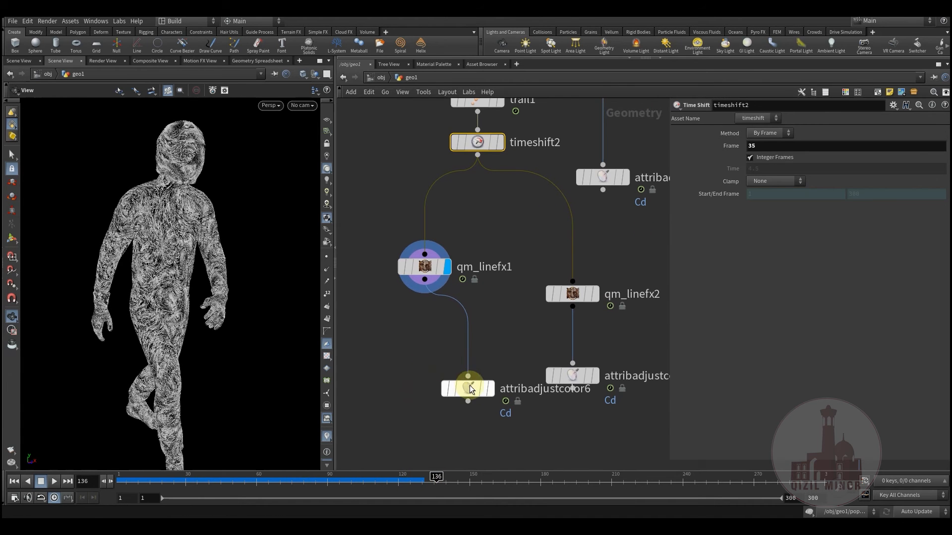
left_click(448, 346)
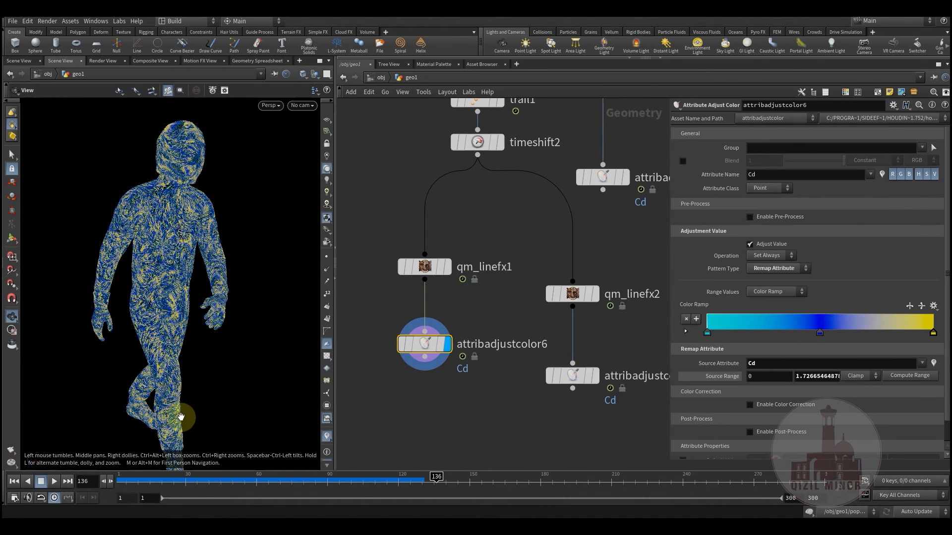
left_click_drag(147, 492, 315, 480)
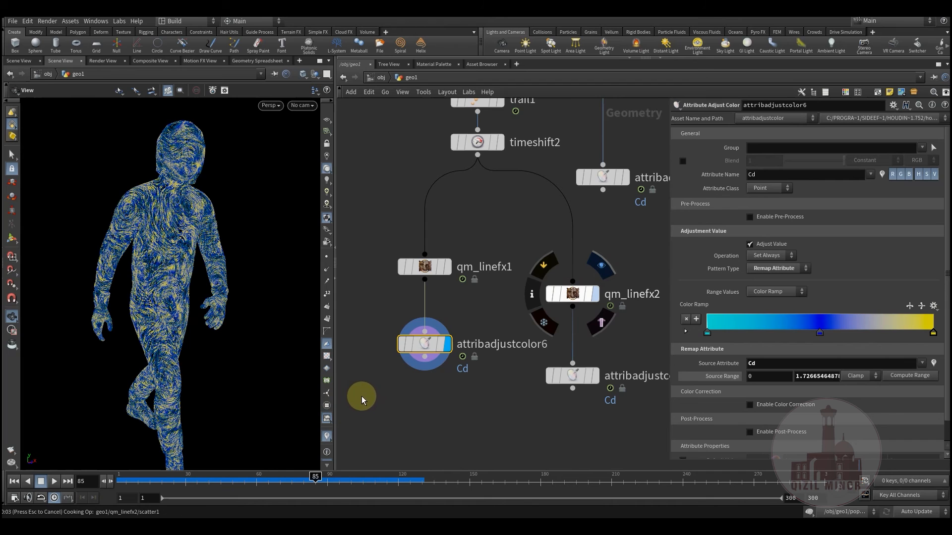
Display and select attribadjustcolor8 below qm_linefx2, scrub to frame 93, and examine its noise settings and coloured points up close
middle_click_drag(441, 403, 383, 407)
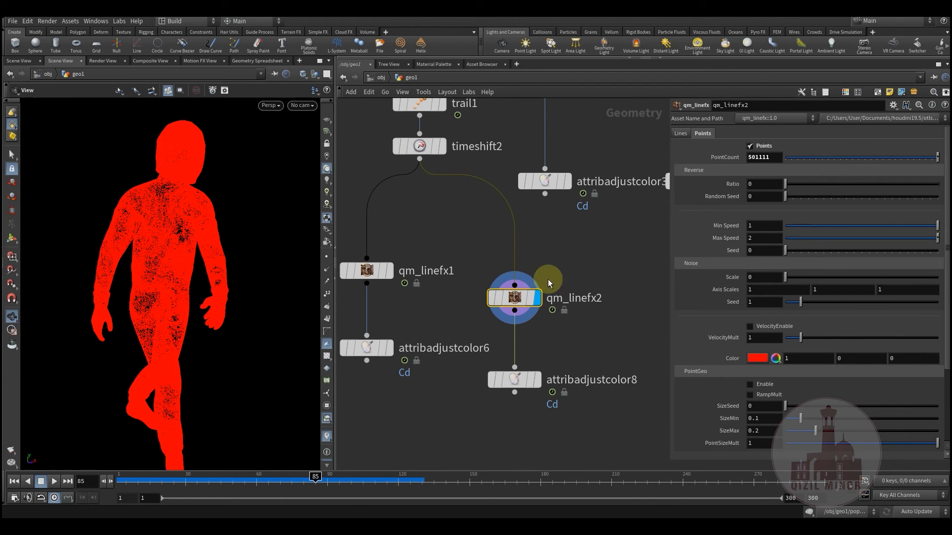
mouse_move(511, 384)
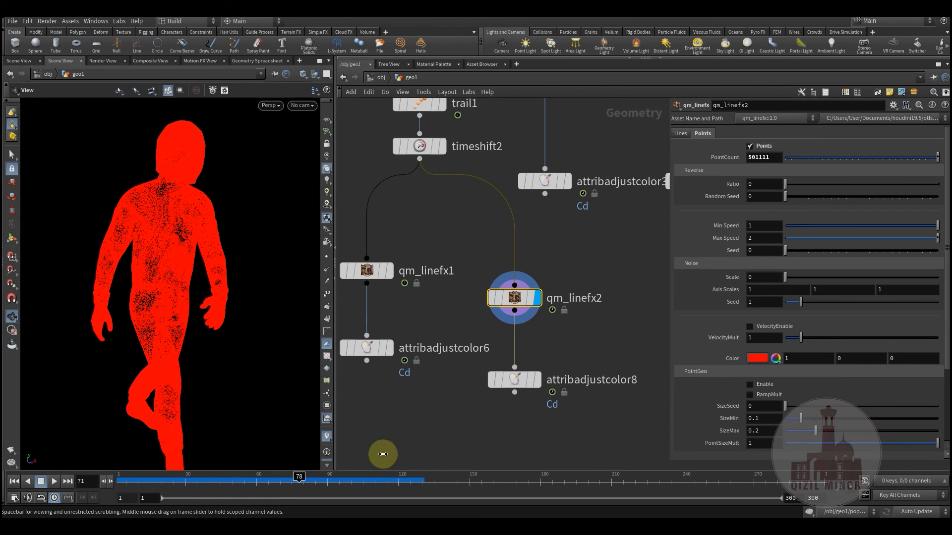
left_click(545, 348)
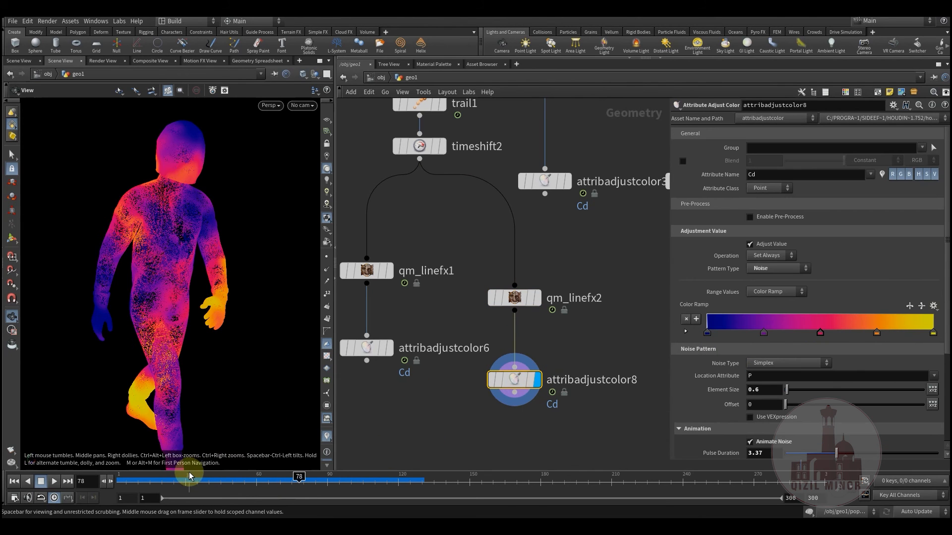
left_click_drag(182, 482, 322, 476)
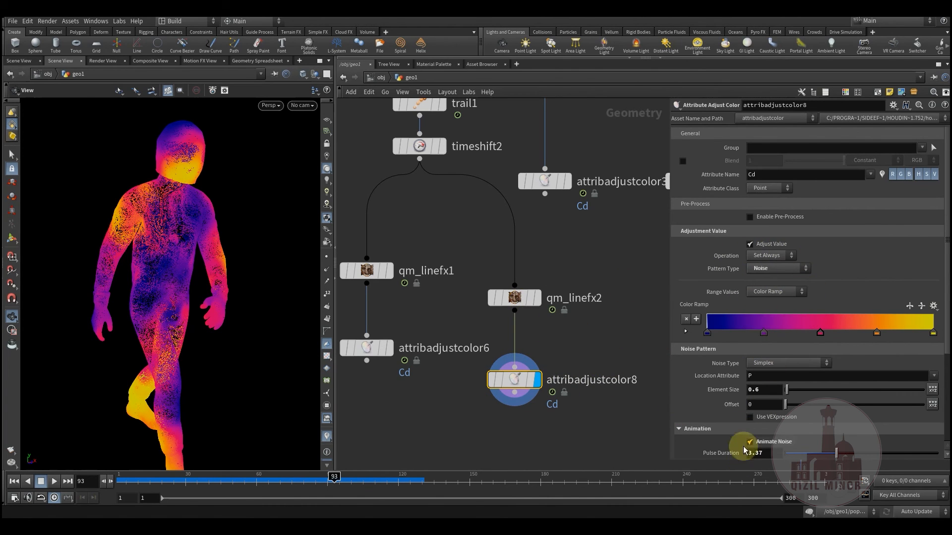
scroll(740, 434, "down", 1)
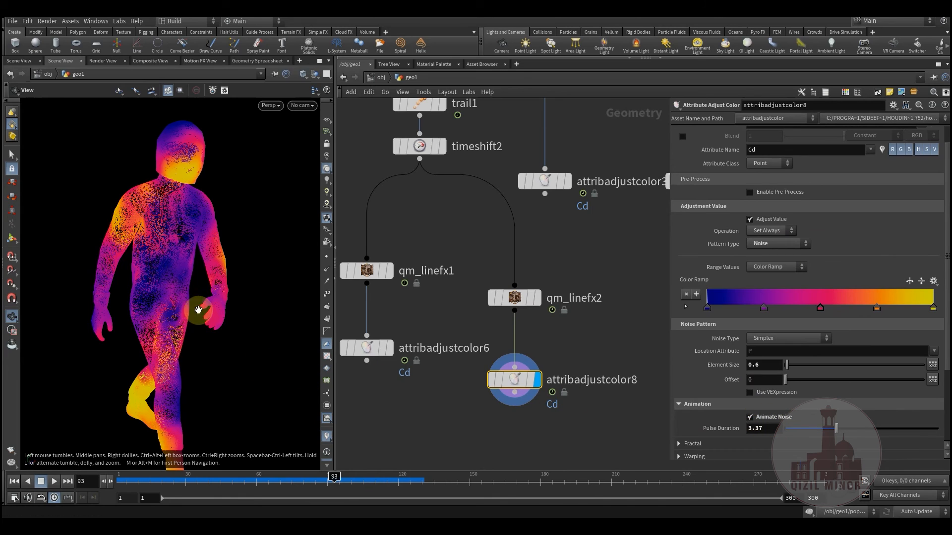
scroll(159, 259, "up", 5)
left_click_drag(204, 242, 187, 266)
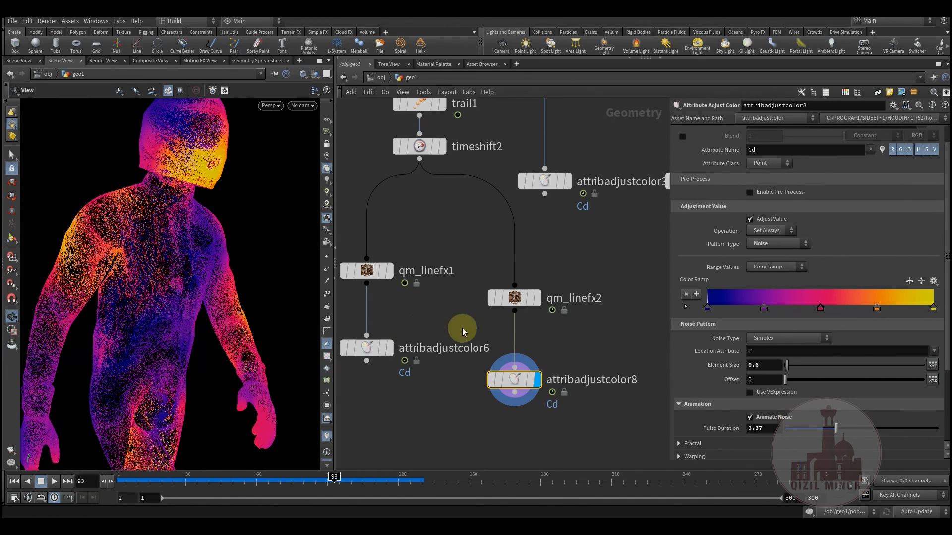
Align qm_linefx2 and attribadjustcolor8 level with qm_linefx1 and attribadjustcolor6, and space the two branches further apart
left_click_drag(519, 300, 519, 273)
left_click_drag(519, 382, 519, 352)
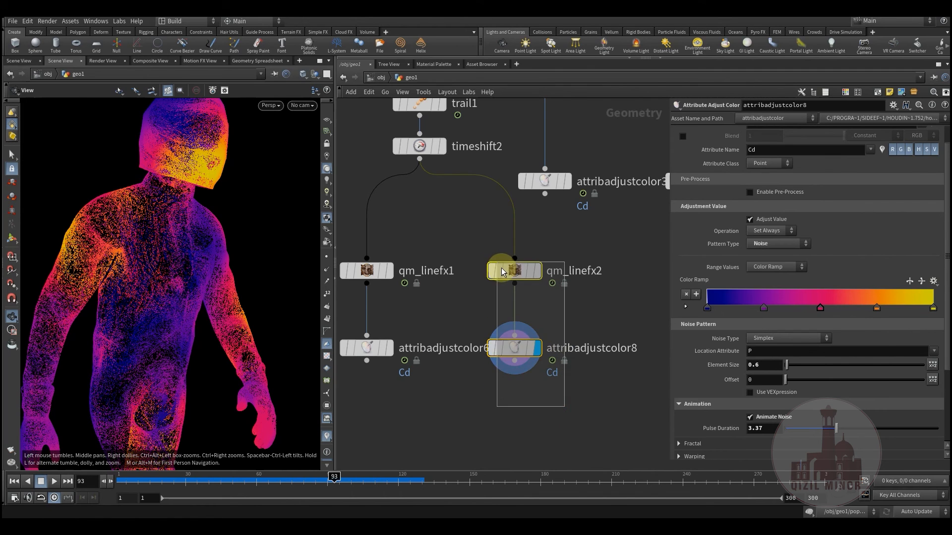
left_click_drag(501, 268, 531, 272)
left_click(470, 371)
Review attribadjustcolor8's moving points on the character, scrubbing to frame 63 and on to frame 121
left_click_drag(160, 284, 173, 284)
right_click_drag(174, 284, 118, 300)
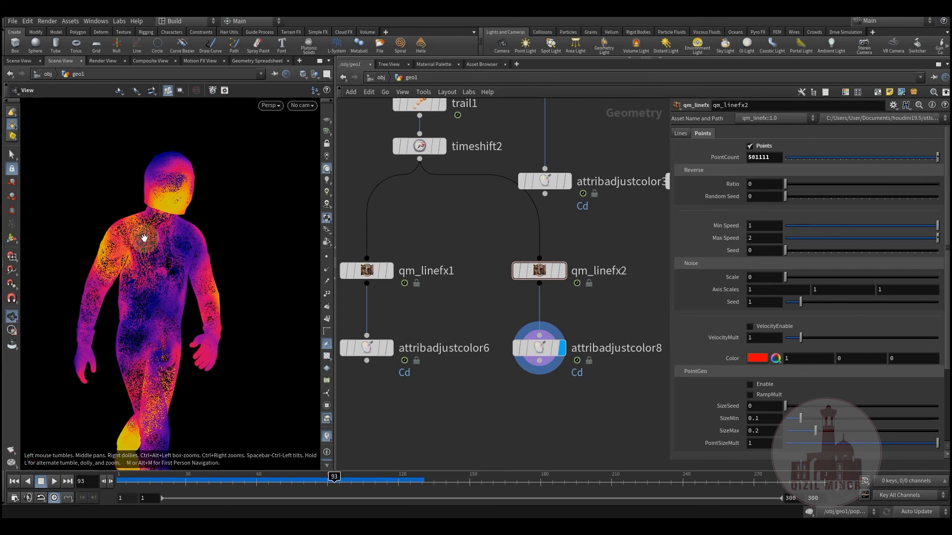
middle_click_drag(436, 233, 499, 325)
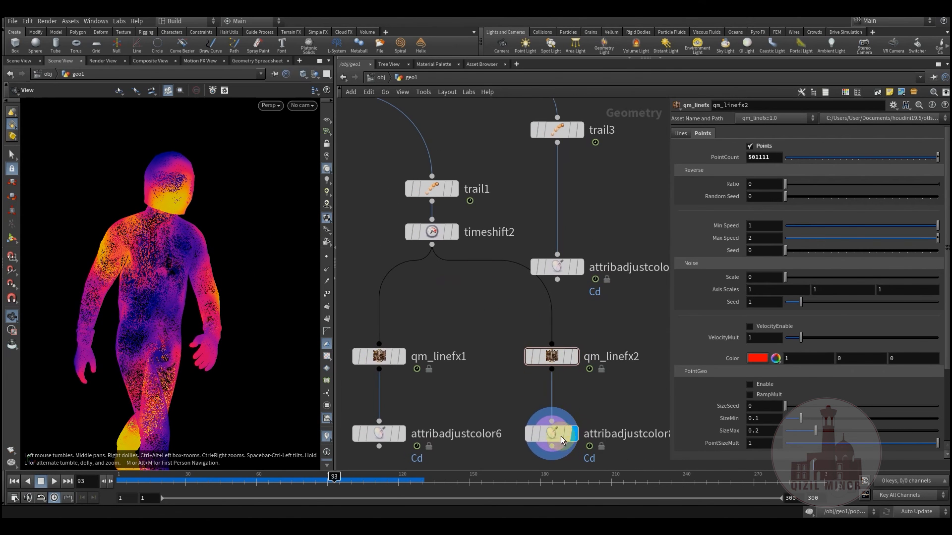
left_click_drag(161, 482, 263, 480)
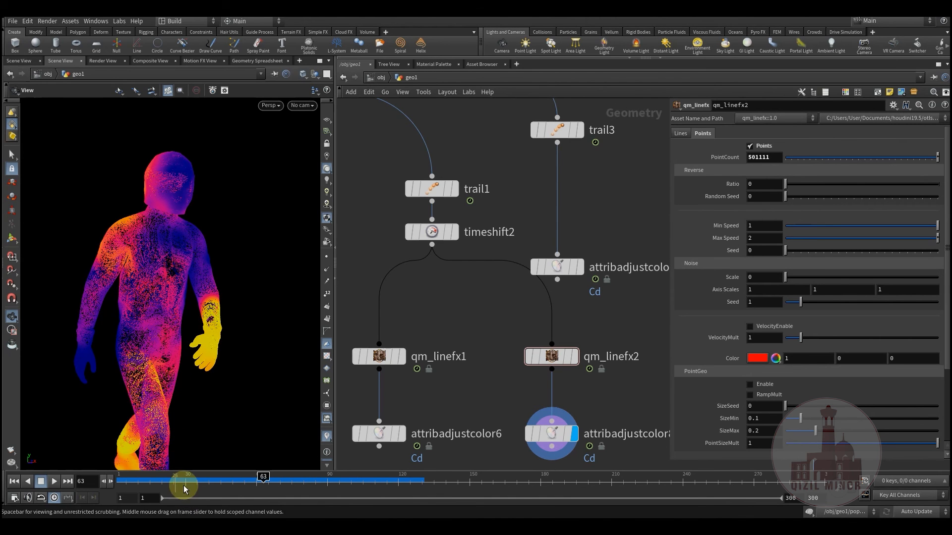
left_click_drag(204, 481, 400, 484)
Locate popnet2 below attribblur2 in the neighbouring branch of the network
scroll(417, 347, "down", 10)
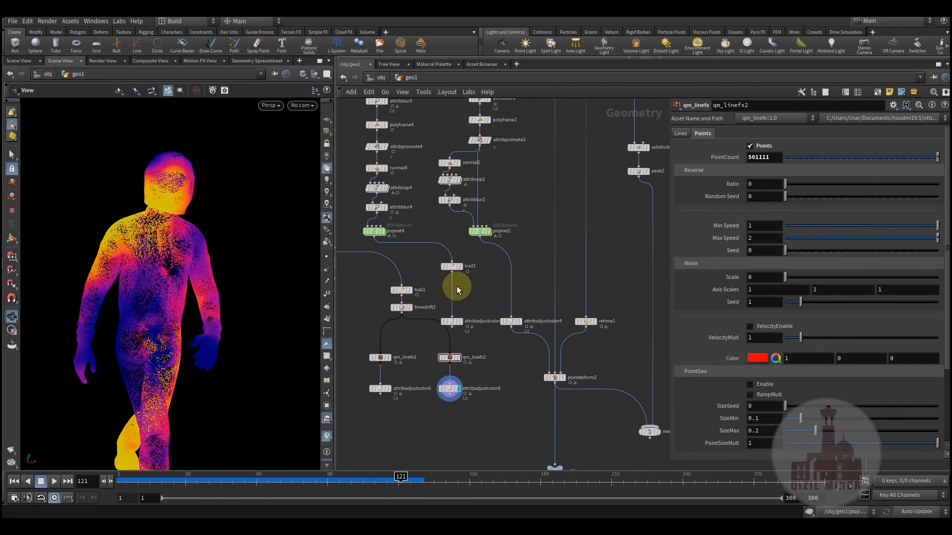
middle_click_drag(463, 286, 572, 344)
scroll(525, 323, "down", 4)
middle_click_drag(423, 304, 419, 361)
middle_click_drag(158, 346, 170, 287)
middle_click_drag(442, 384, 391, 381)
scroll(491, 353, "up", 4)
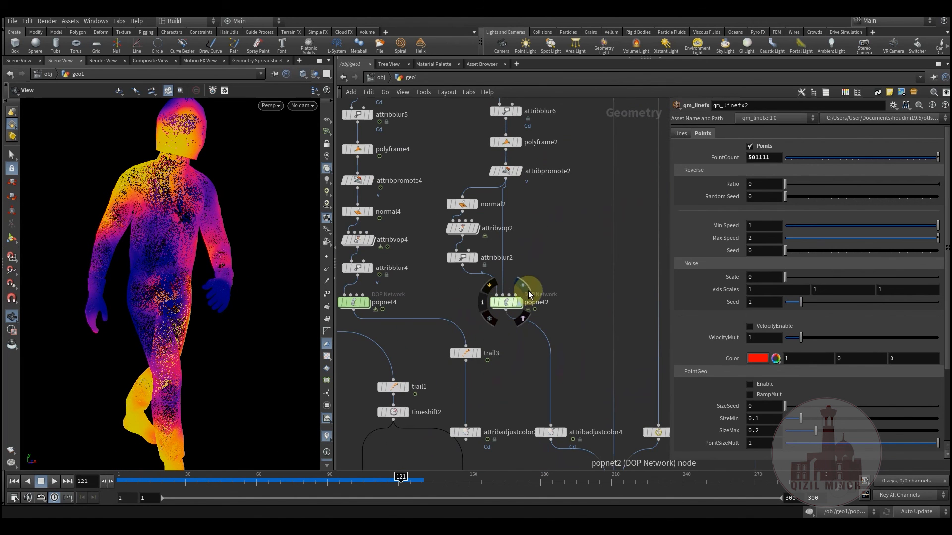